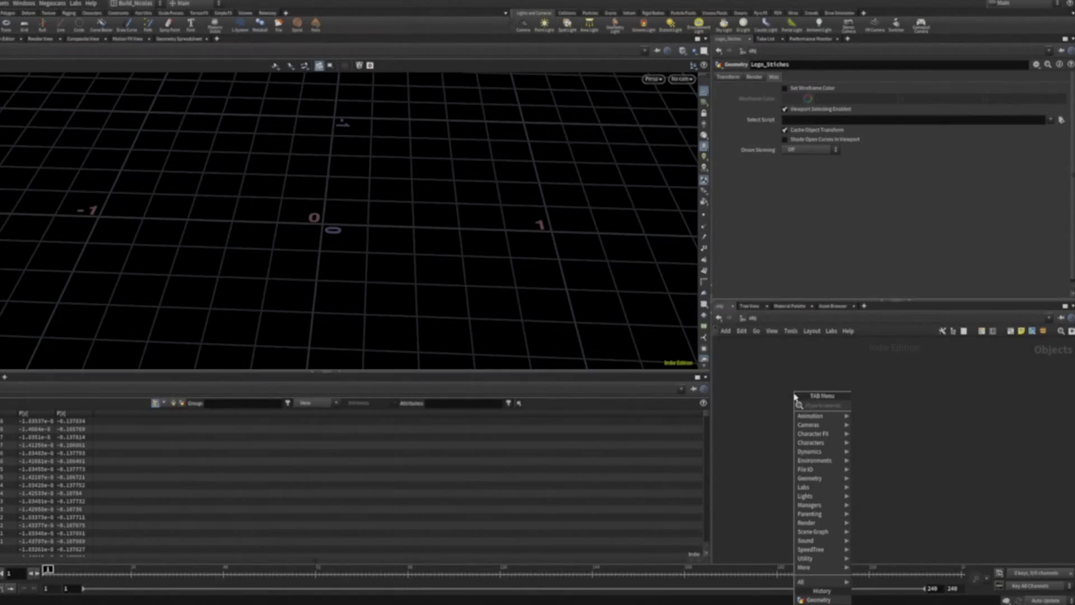
# Create a new Geometry object at the object level and go inside it
pyautogui.write('ge')
pyautogui.press('Return')
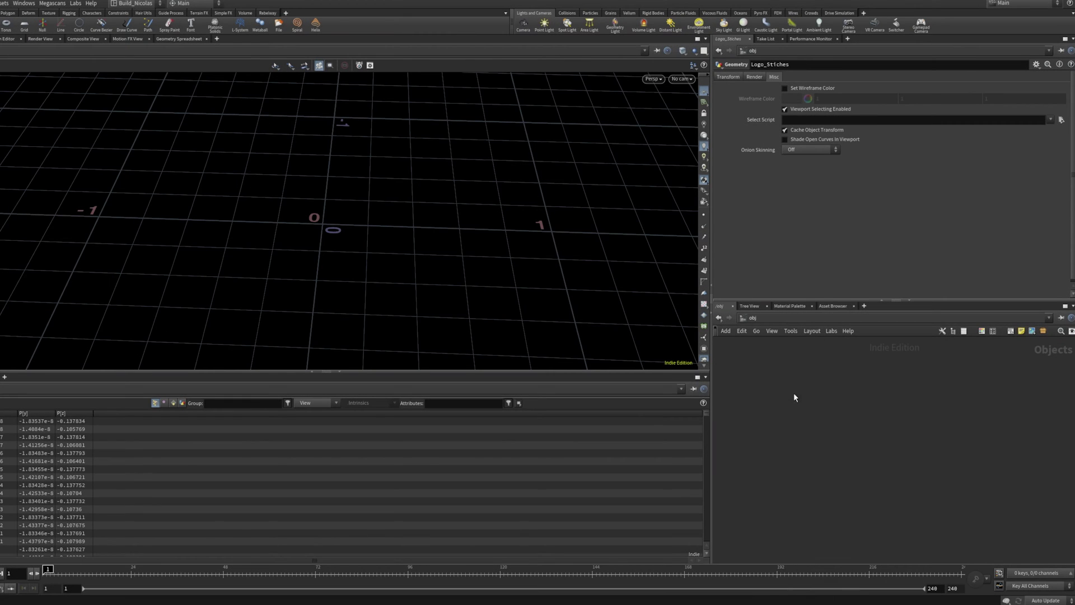
pyautogui.click(795, 392)
pyautogui.doubleClick(794, 392)
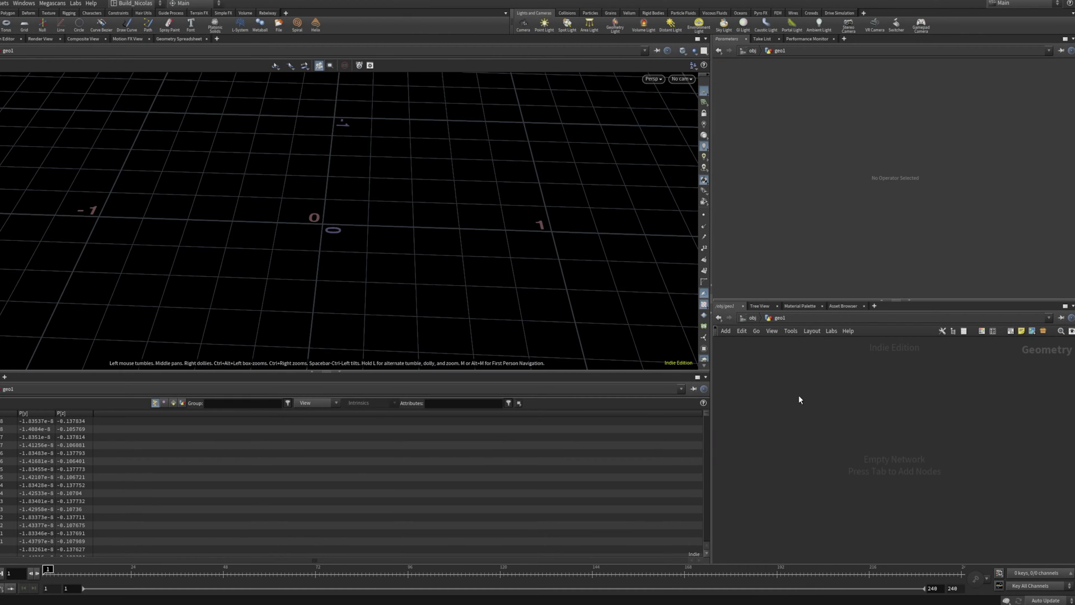
# Add a Labs Regions from Image node to the empty geometry network
pyautogui.press('Tab')
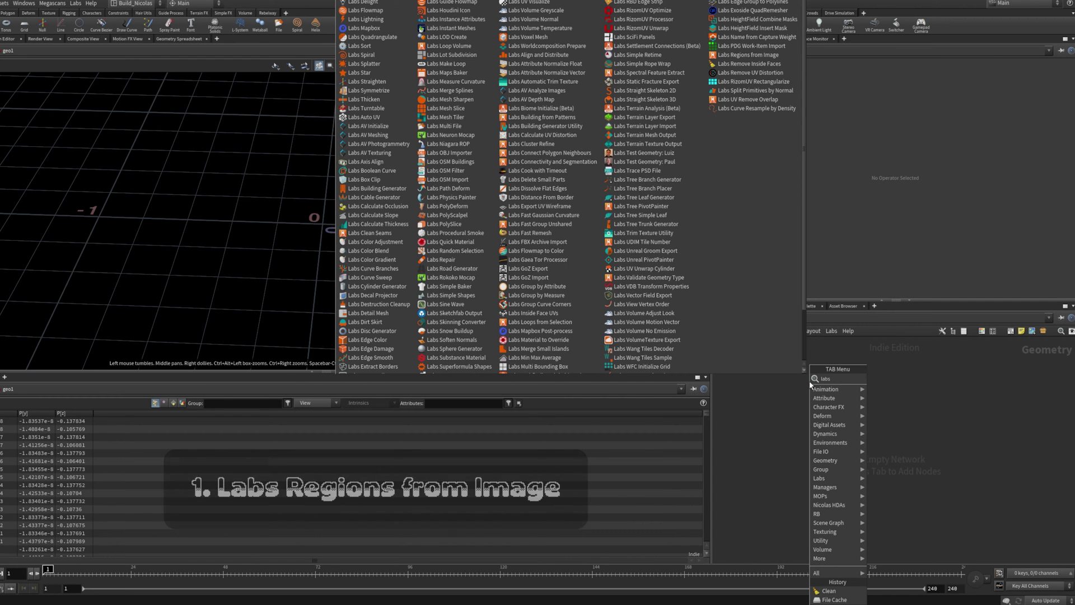
pyautogui.write('labs regions')
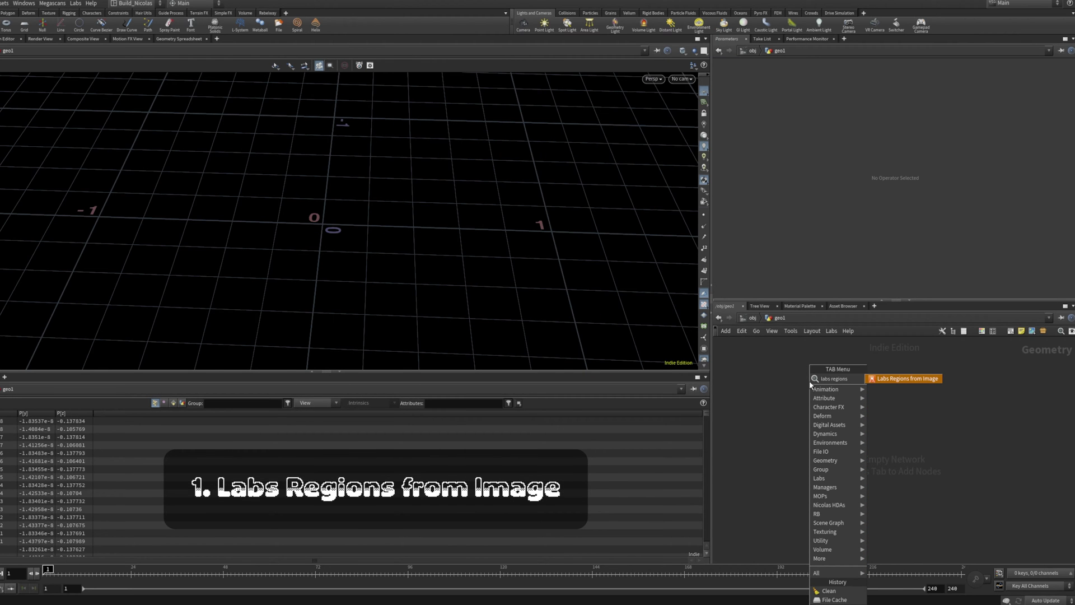
pyautogui.press('Return')
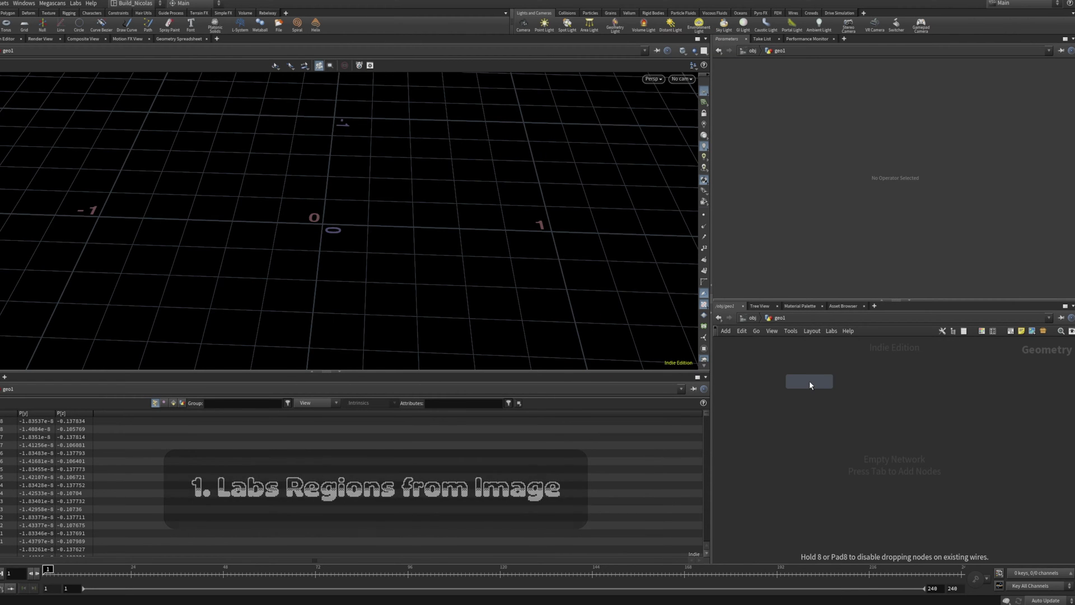
pyautogui.click(809, 381)
pyautogui.moveTo(809, 382)
pyautogui.mouseDown()
pyautogui.moveTo(788, 403)
pyautogui.moveTo(808, 394)
pyautogui.mouseUp()
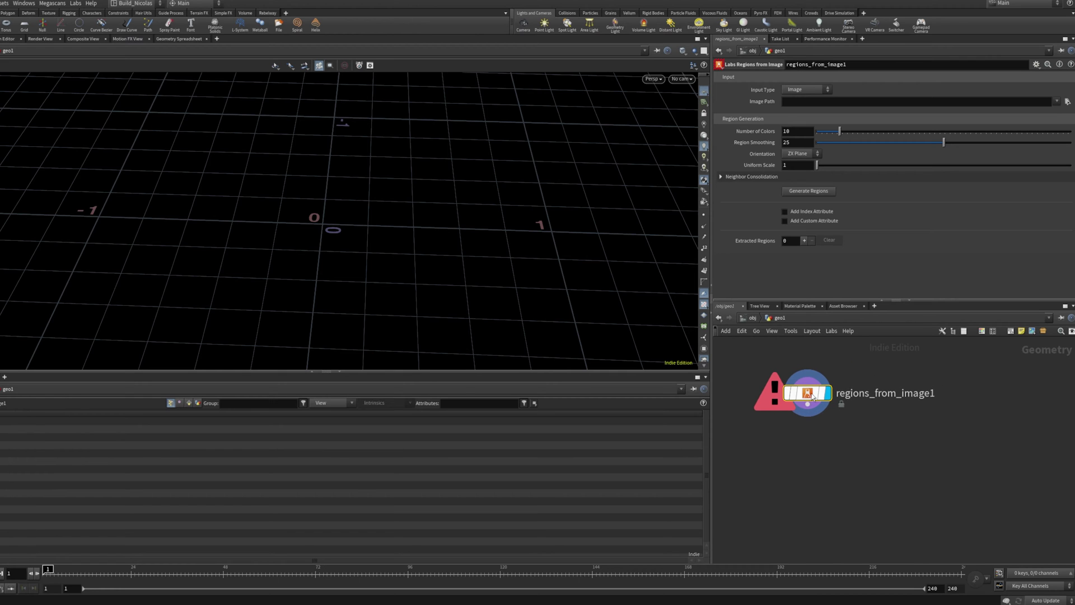
pyautogui.moveTo(345, 251)
pyautogui.mouseDown()
pyautogui.moveTo(338, 269)
pyautogui.moveTo(339, 252)
pyautogui.mouseUp()
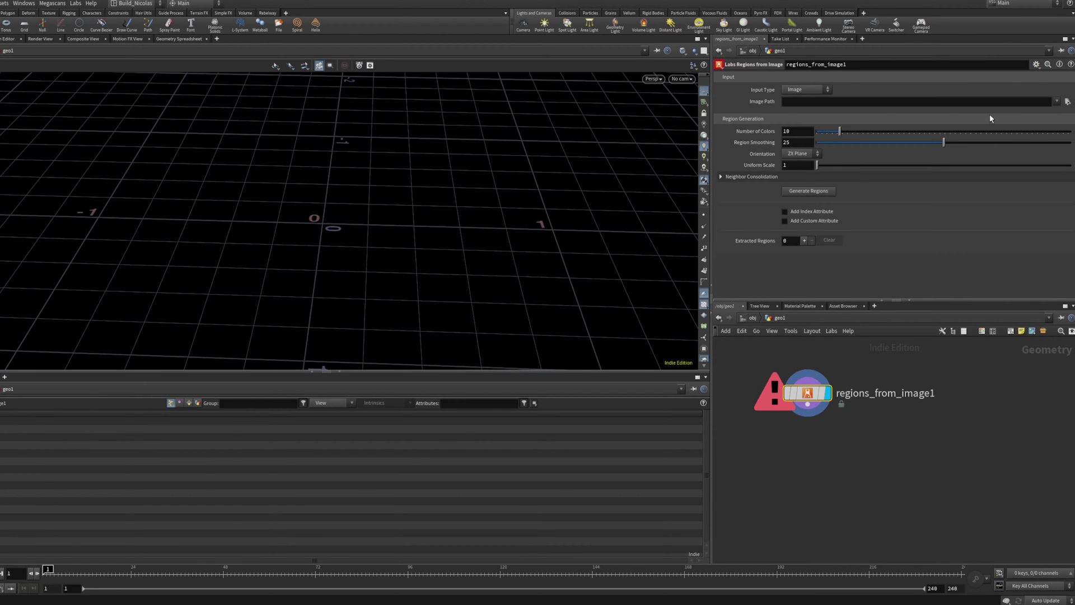
# Open the image chooser for the node's image path and preview circle.png and posterized.png in the file explorer
pyautogui.click(1068, 101)
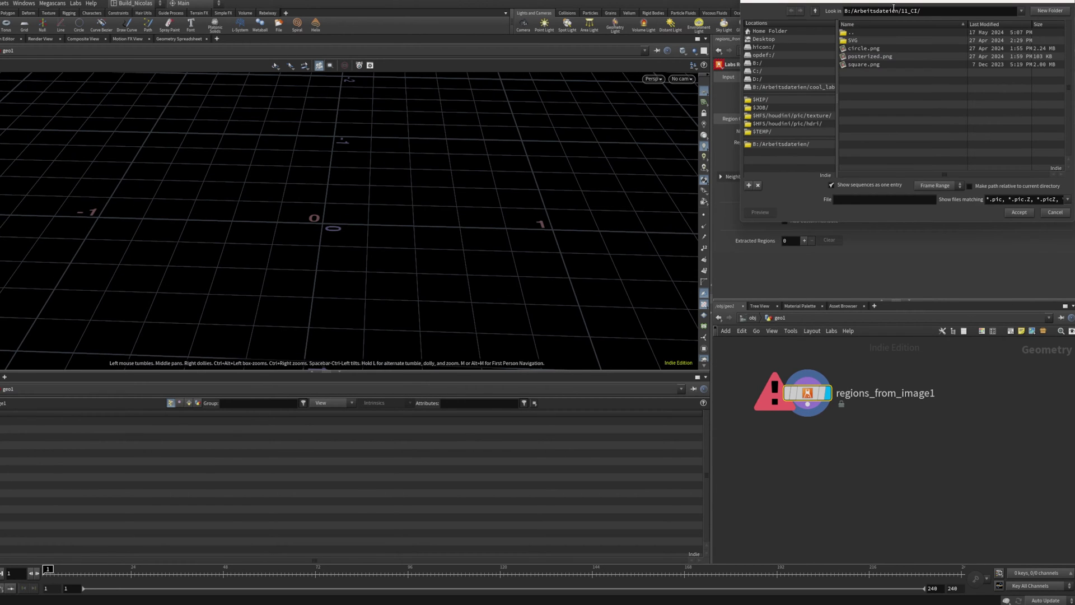
pyautogui.moveTo(895, 1); pyautogui.dragTo(753, 52)
pyautogui.hotkey('alt', 'Tab')
pyautogui.click(187, 145)
pyautogui.doubleClick(187, 148)
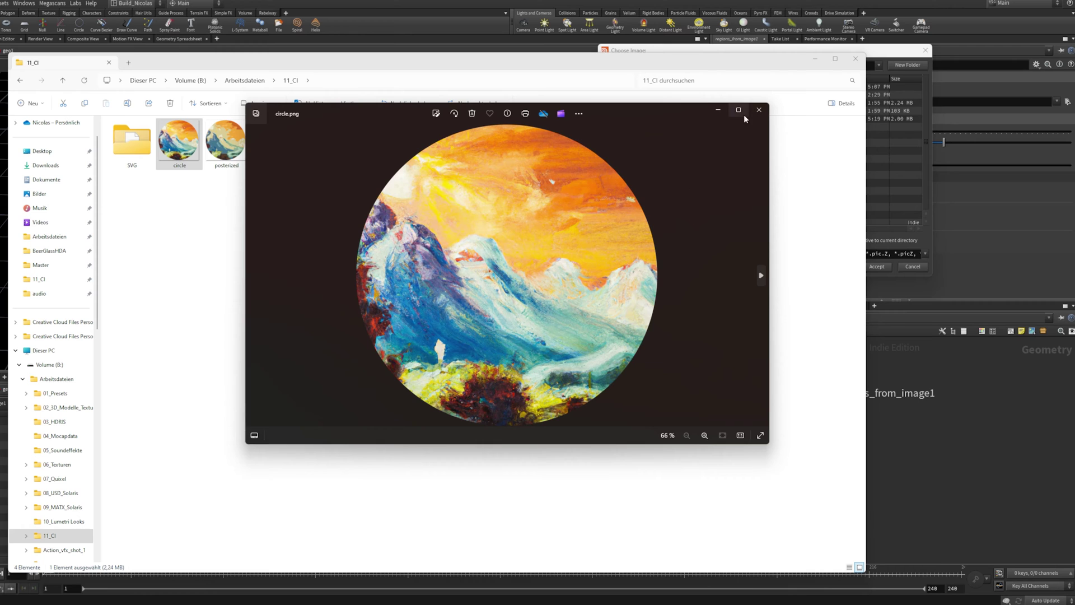
pyautogui.click(759, 110)
pyautogui.doubleClick(226, 147)
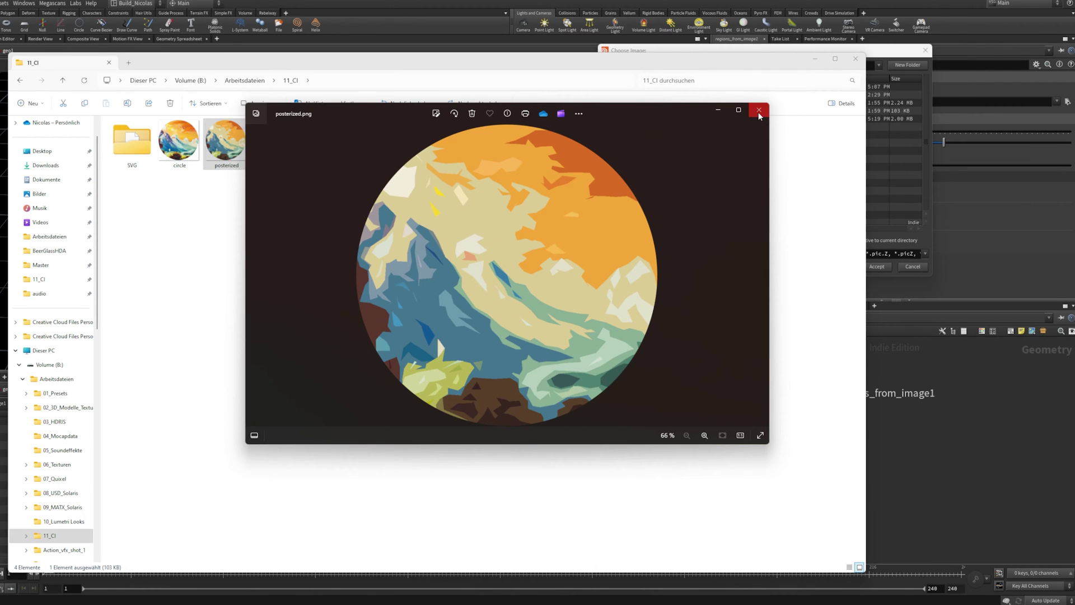
pyautogui.click(759, 110)
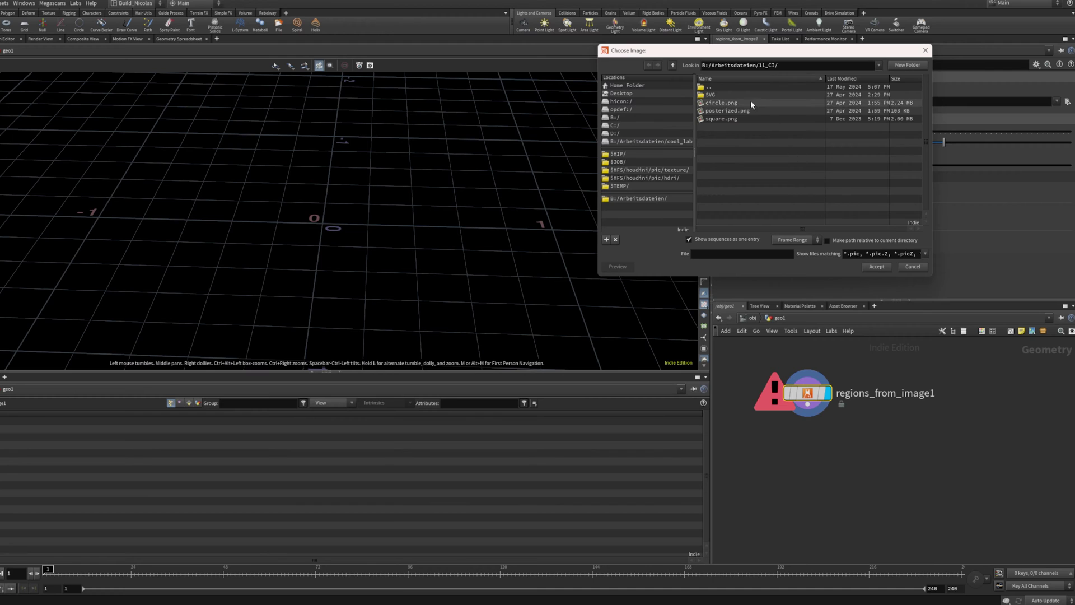
# Load posterized.png from the 11_CI folder as the node's source image
pyautogui.click(728, 110)
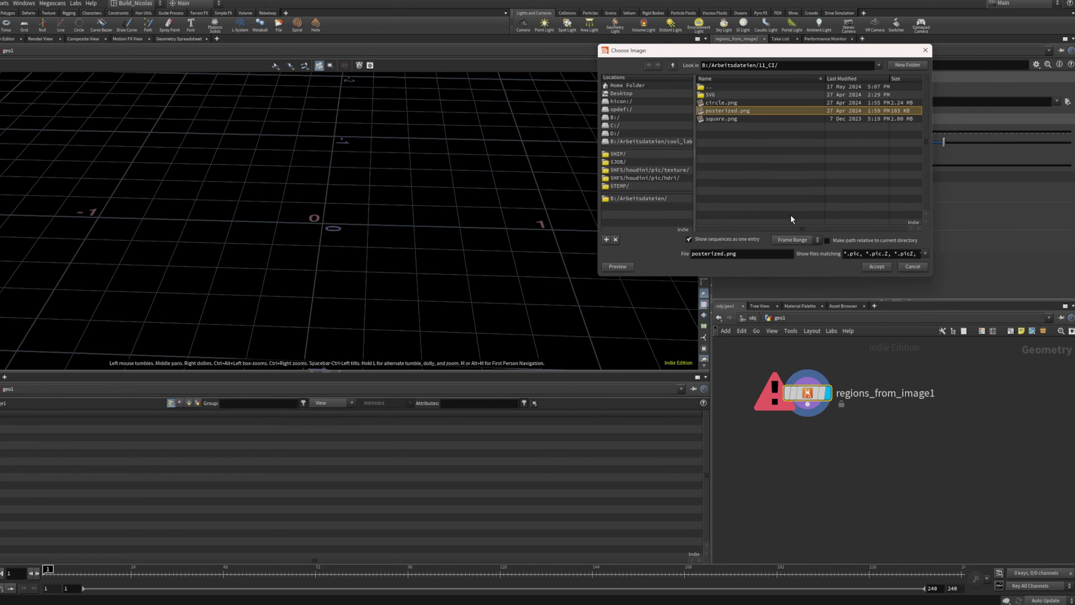
pyautogui.click(876, 267)
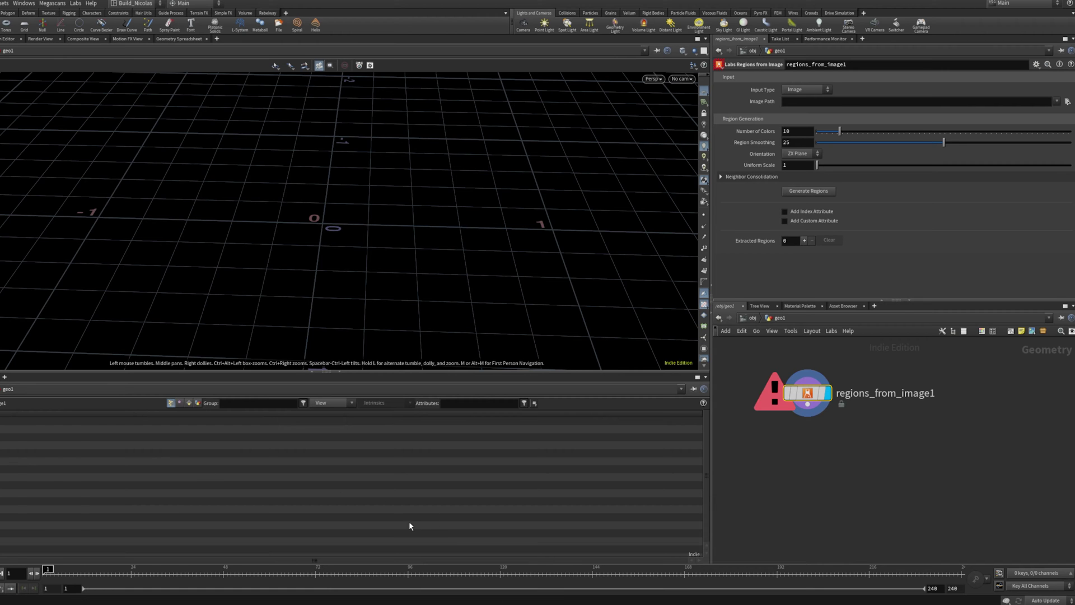
# Examine the regions generated from posterized.png from several angles
pyautogui.moveTo(298, 247); pyautogui.dragTo(314, 287)
pyautogui.moveTo(314, 287); pyautogui.dragTo(532, 283, button='right')
pyautogui.moveTo(533, 283); pyautogui.dragTo(414, 259)
pyautogui.moveTo(249, 226); pyautogui.dragTo(356, 272)
pyautogui.moveTo(381, 315); pyautogui.dragTo(279, 298, button='right')
pyautogui.moveTo(279, 298); pyautogui.dragTo(360, 252)
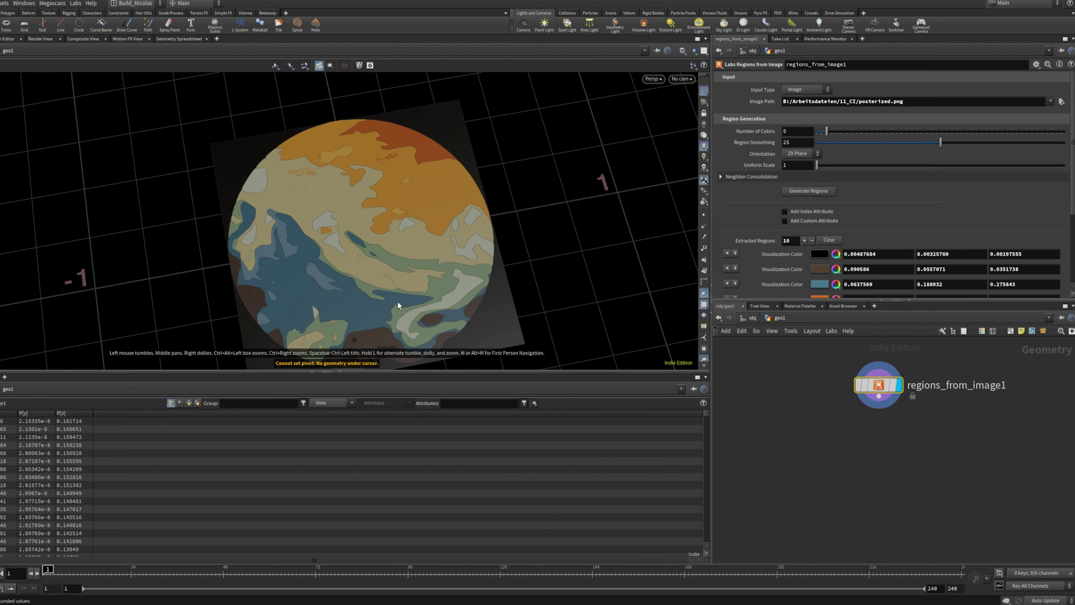
# Examine how the posterized image is split into regions with the number of colors at 5
pyautogui.moveTo(386, 305); pyautogui.dragTo(360, 228)
pyautogui.moveTo(355, 267); pyautogui.dragTo(539, 238, button='right')
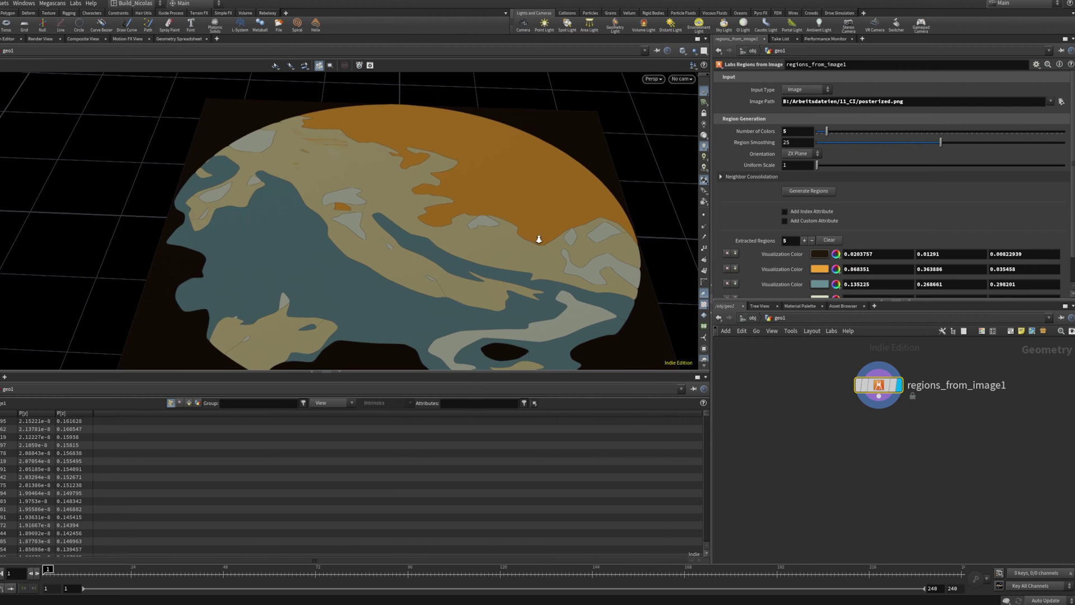
pyautogui.moveTo(437, 259); pyautogui.dragTo(405, 195, button='middle')
pyautogui.moveTo(405, 194); pyautogui.dragTo(414, 230)
pyautogui.moveTo(449, 231); pyautogui.dragTo(334, 243, button='right')
pyautogui.moveTo(396, 243); pyautogui.dragTo(312, 269, button='middle')
pyautogui.moveTo(312, 269); pyautogui.dragTo(306, 236)
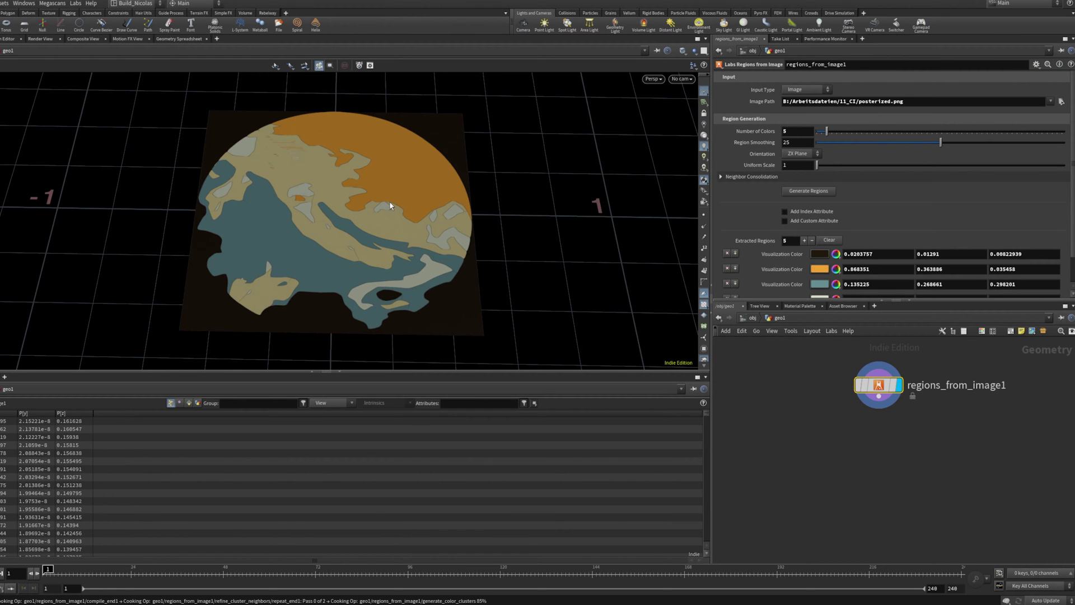
# Examine the finer region split of the image with the number of colors at 20, up close and from above
pyautogui.moveTo(365, 261); pyautogui.dragTo(317, 239)
pyautogui.moveTo(235, 267); pyautogui.dragTo(425, 221, button='right')
pyautogui.moveTo(411, 256); pyautogui.dragTo(382, 189, button='middle')
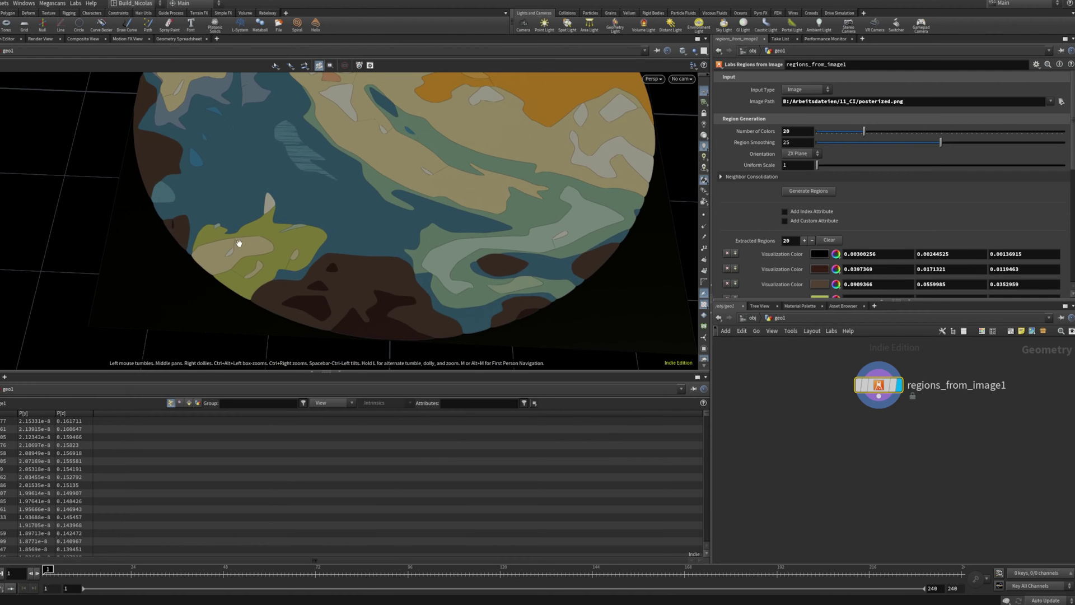
pyautogui.moveTo(398, 217); pyautogui.dragTo(350, 299)
pyautogui.moveTo(350, 300); pyautogui.dragTo(339, 270, button='middle')
pyautogui.moveTo(397, 279); pyautogui.dragTo(215, 264, button='right')
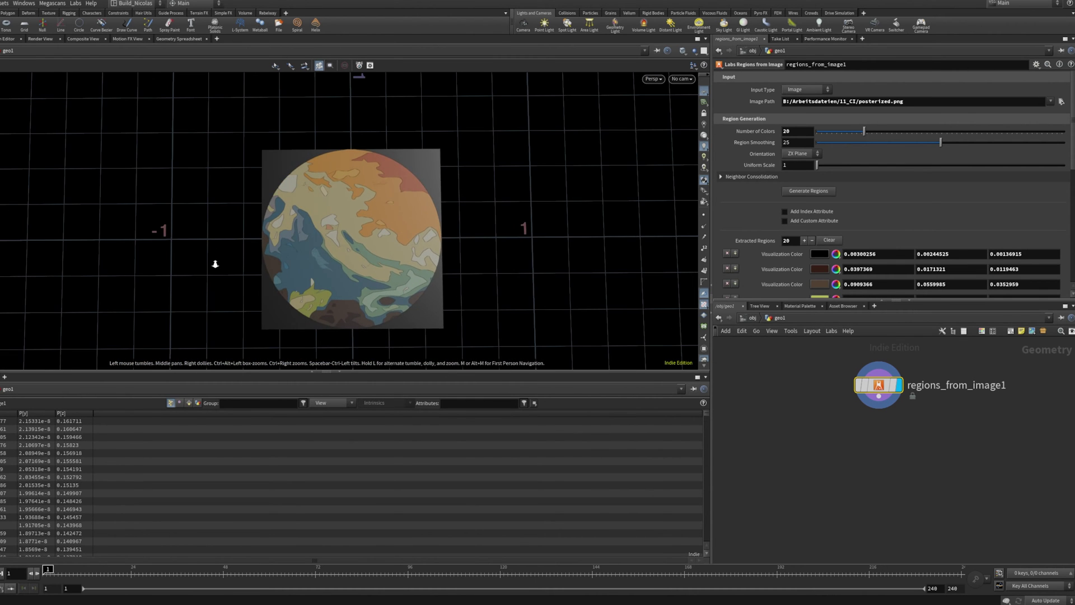
pyautogui.moveTo(346, 304); pyautogui.dragTo(341, 261)
pyautogui.moveTo(341, 260); pyautogui.dragTo(511, 240, button='right')
pyautogui.moveTo(418, 232); pyautogui.dragTo(301, 264)
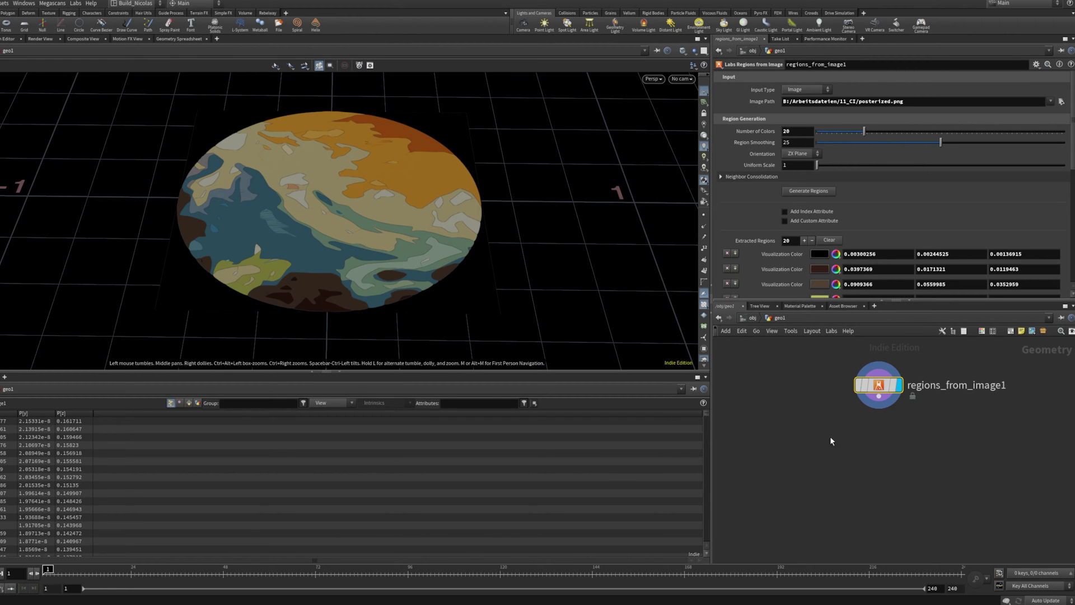
pyautogui.moveTo(379, 283); pyautogui.dragTo(593, 232)
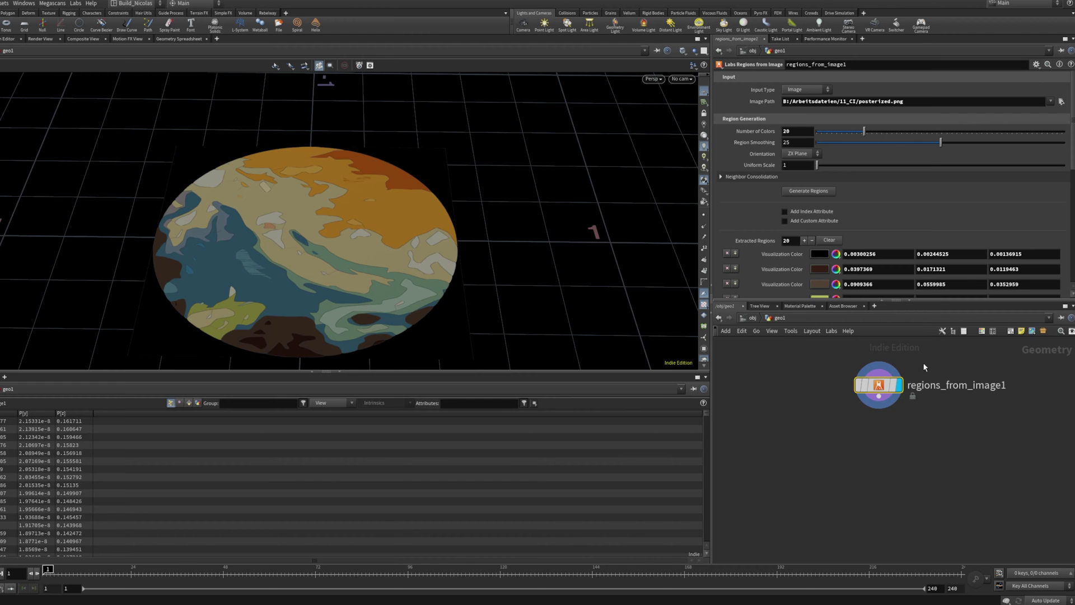
# Return to the object level, go inside the Logo_Stiches geometry and display its Logotrace file cache node
pyautogui.press('u')
pyautogui.moveTo(828, 449); pyautogui.dragTo(869, 429, button='middle')
pyautogui.scroll(-5, 869, 429)
pyautogui.moveTo(897, 493); pyautogui.dragTo(796, 442, button='middle')
pyautogui.scroll(6, 796, 442)
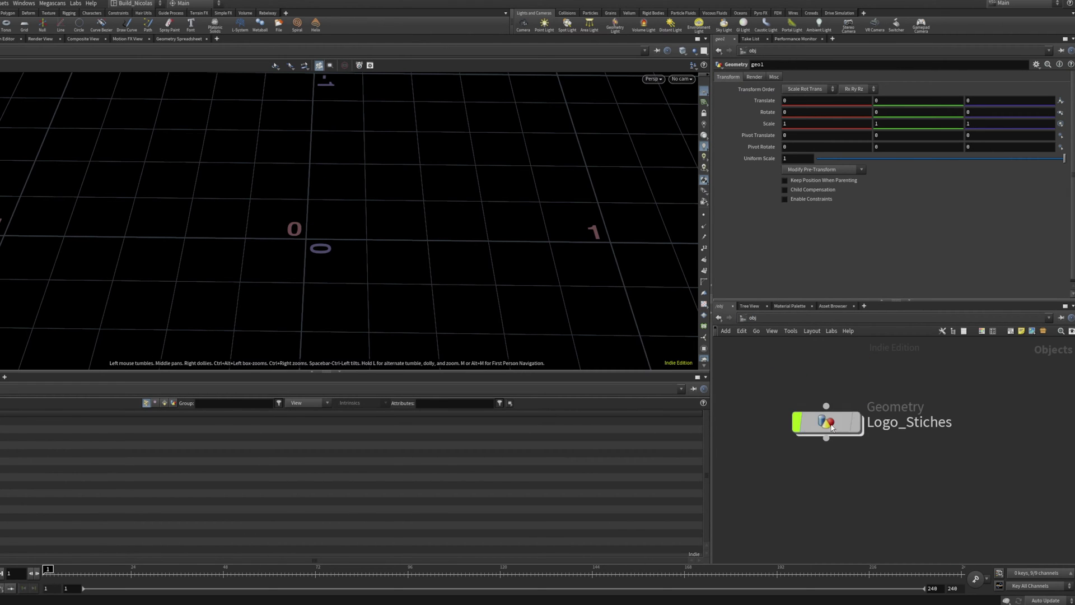
pyautogui.doubleClick(825, 422)
pyautogui.scroll(1, 822, 399)
pyautogui.moveTo(822, 399); pyautogui.dragTo(804, 427, button='middle')
pyautogui.click(864, 459)
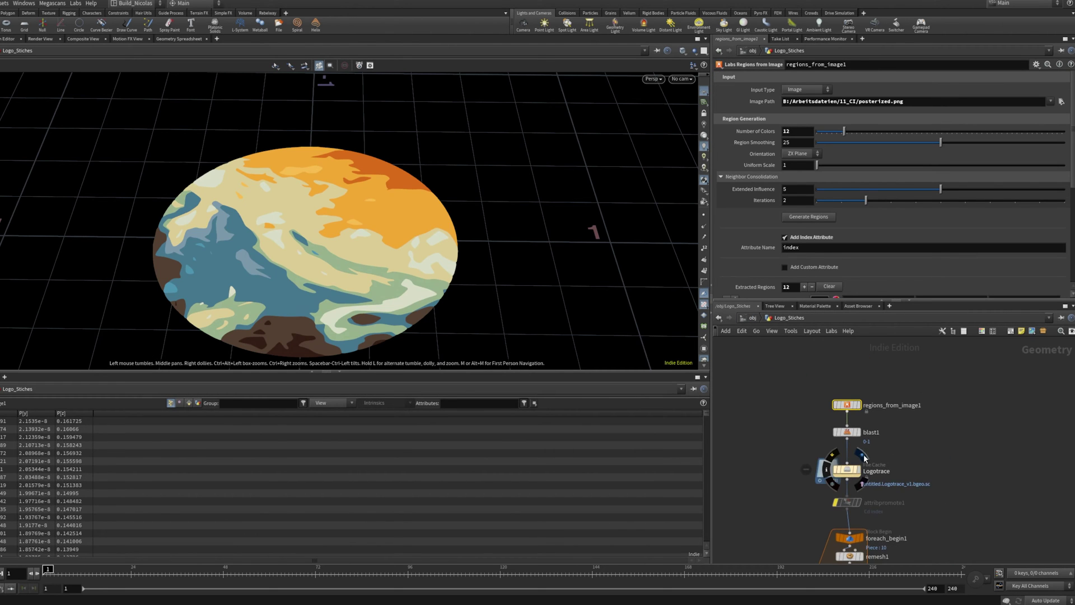
# Examine the cached Logotrace regions in the viewport from several angles and up close
pyautogui.moveTo(357, 223); pyautogui.dragTo(415, 252)
pyautogui.moveTo(416, 252); pyautogui.dragTo(417, 259, button='middle')
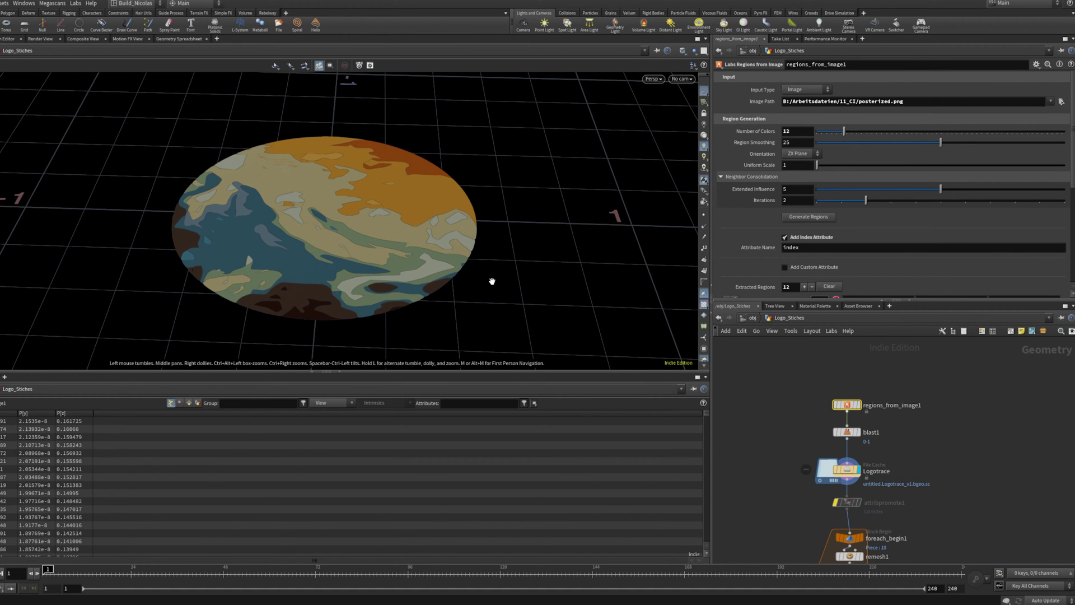
pyautogui.moveTo(264, 299); pyautogui.dragTo(277, 247)
pyautogui.scroll(-3, 277, 247)
pyautogui.moveTo(350, 293); pyautogui.dragTo(341, 247, button='middle')
pyautogui.moveTo(341, 214); pyautogui.dragTo(344, 320)
pyautogui.moveTo(331, 224); pyautogui.dragTo(611, 236, button='right')
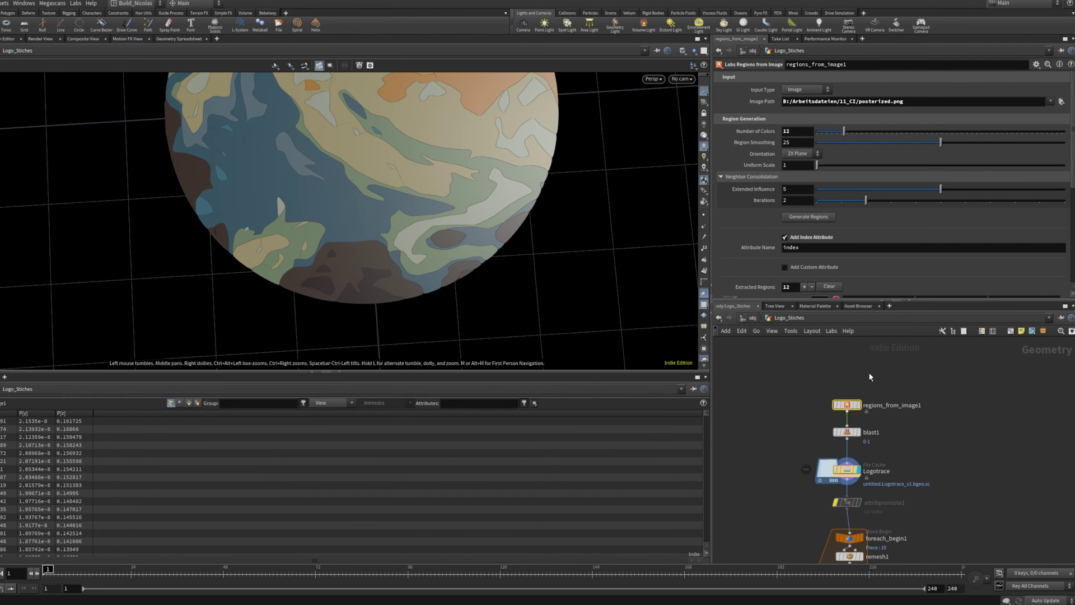
pyautogui.moveTo(561, 225); pyautogui.dragTo(560, 268, button='middle')
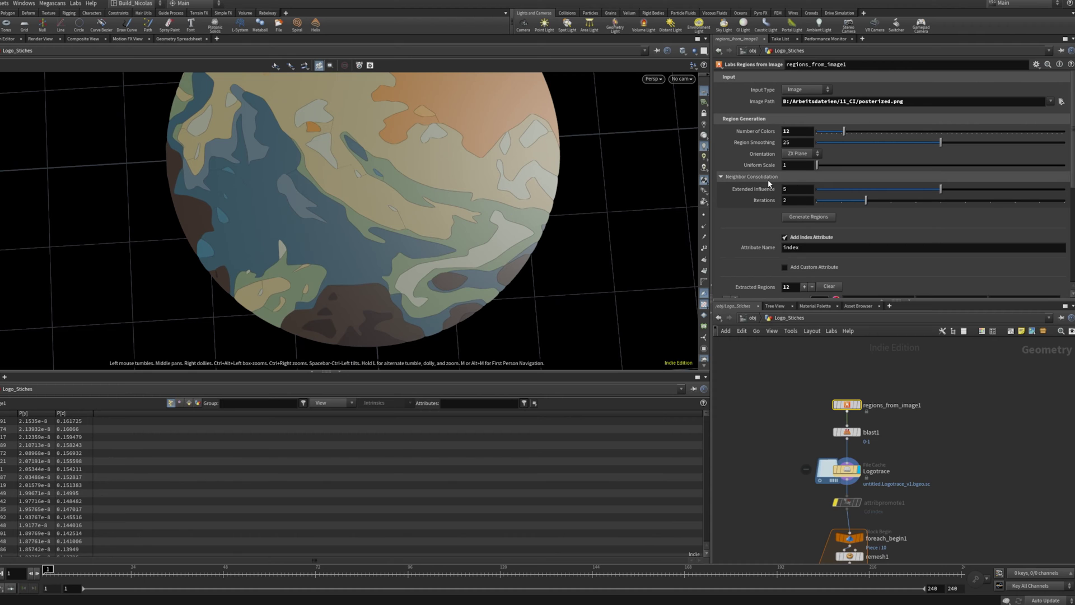
# Review the node's index attribute setting, show primitive attributes in the geometry spreadsheet and sort them by index
pyautogui.scroll(-3, 767, 180)
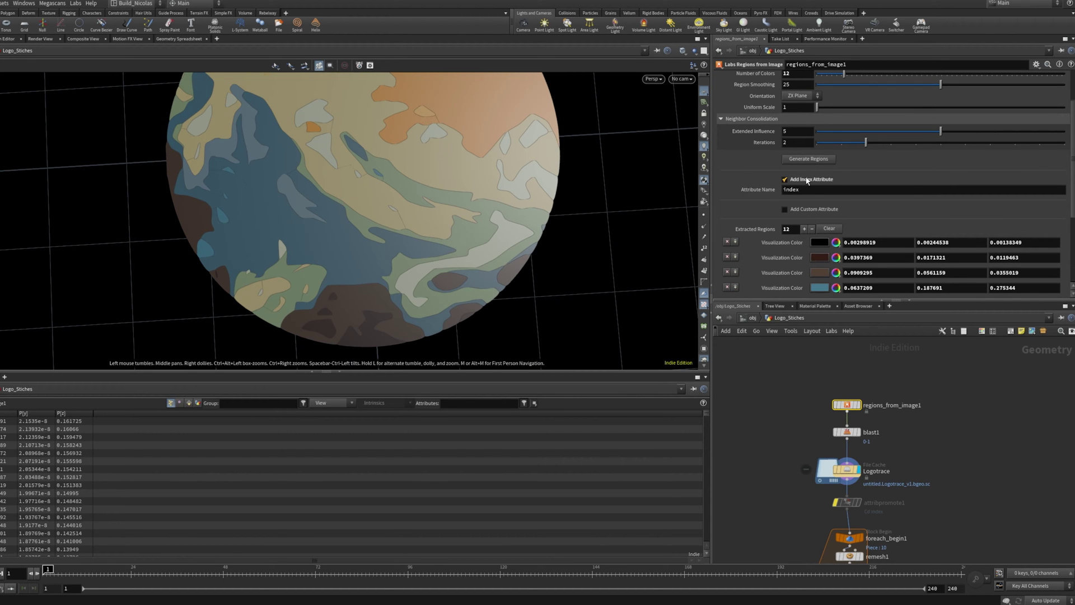
pyautogui.scroll(-1, 770, 224)
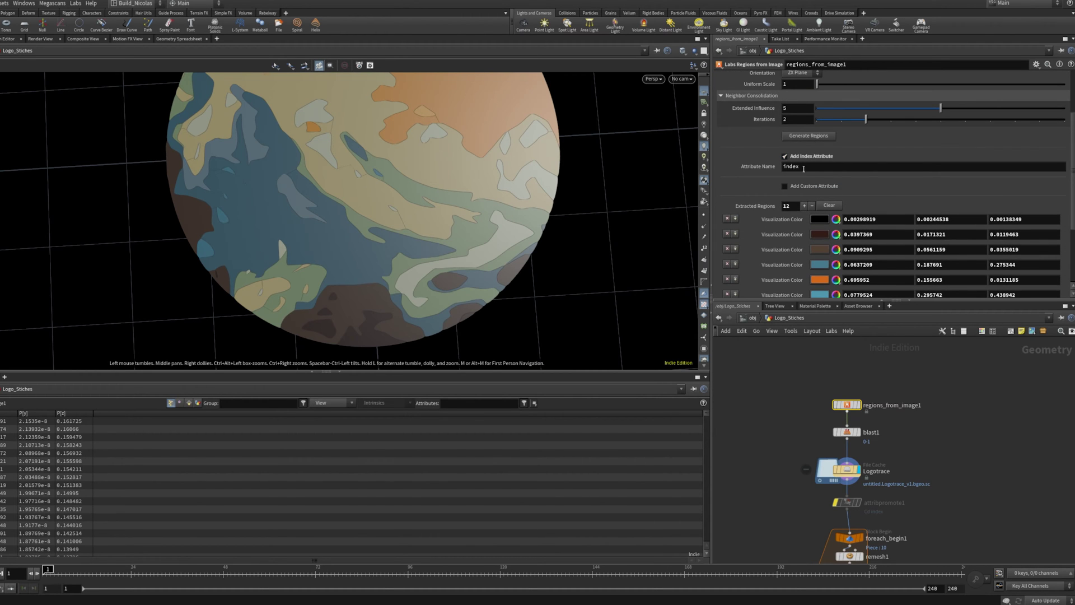
pyautogui.moveTo(392, 288); pyautogui.dragTo(457, 215)
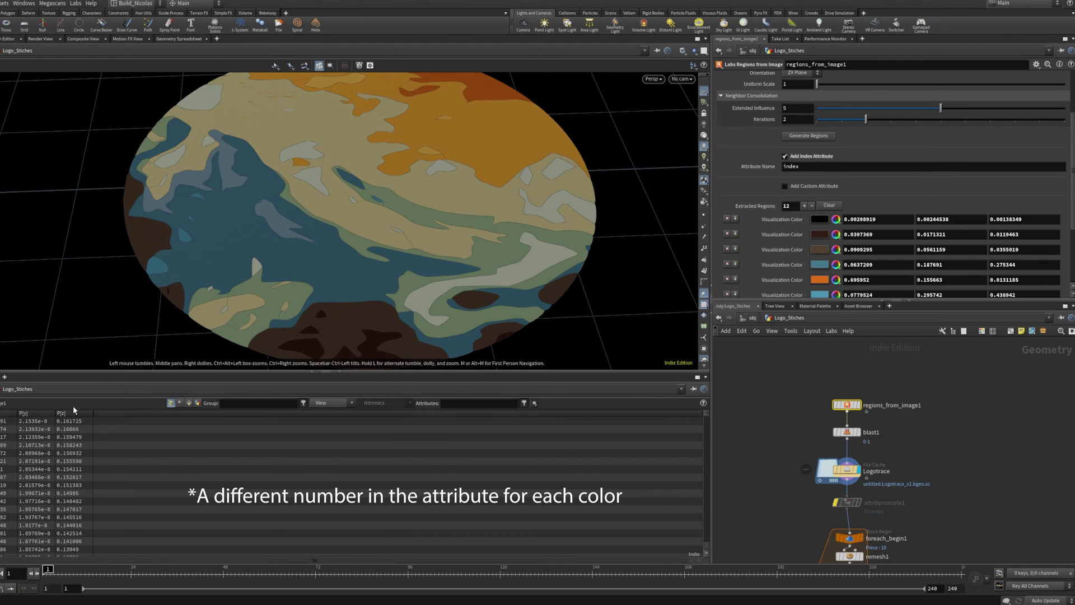
pyautogui.click(188, 403)
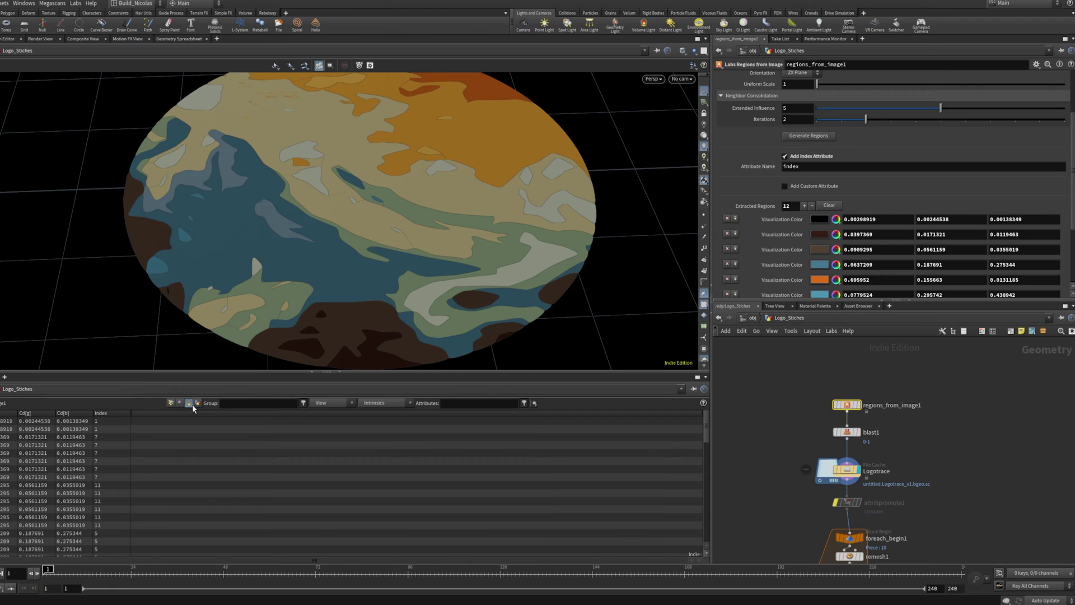
pyautogui.click(117, 415)
pyautogui.scroll(-1, 251, 290)
# Compare the colored regions up close with the node's list of extracted region visualization colors
pyautogui.moveTo(464, 265); pyautogui.dragTo(250, 256)
pyautogui.moveTo(256, 264); pyautogui.dragTo(472, 223, button='right')
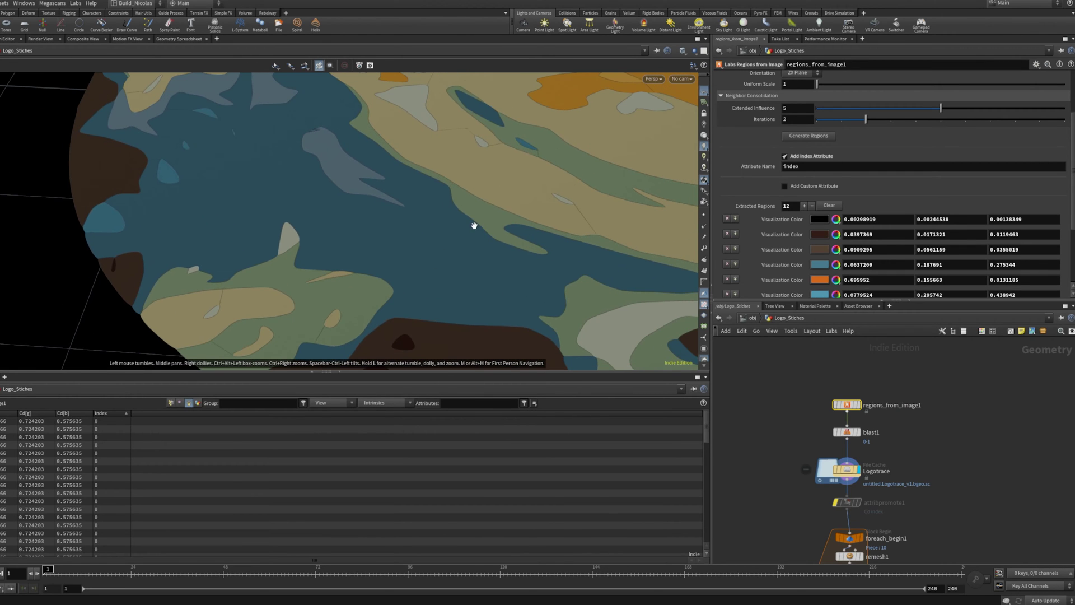
pyautogui.scroll(-3, 787, 240)
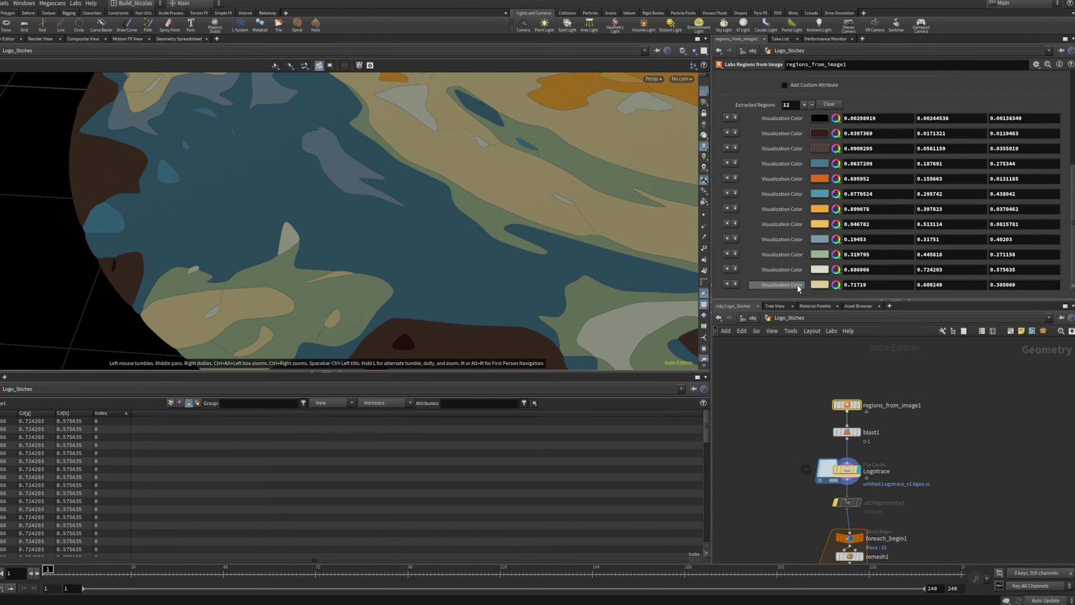
pyautogui.scroll(2, 868, 196)
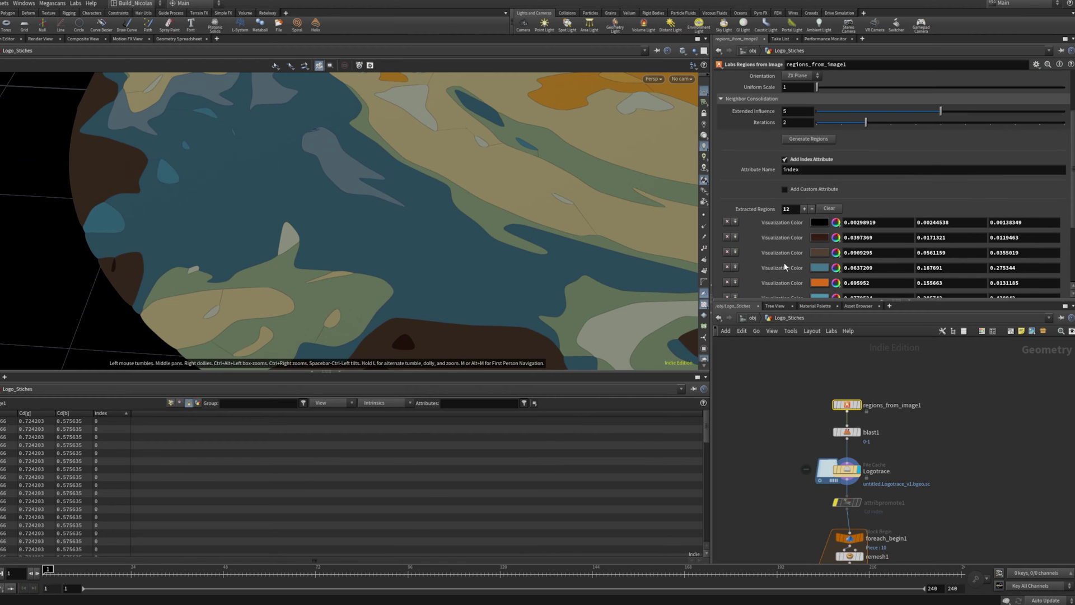
pyautogui.scroll(2, 753, 202)
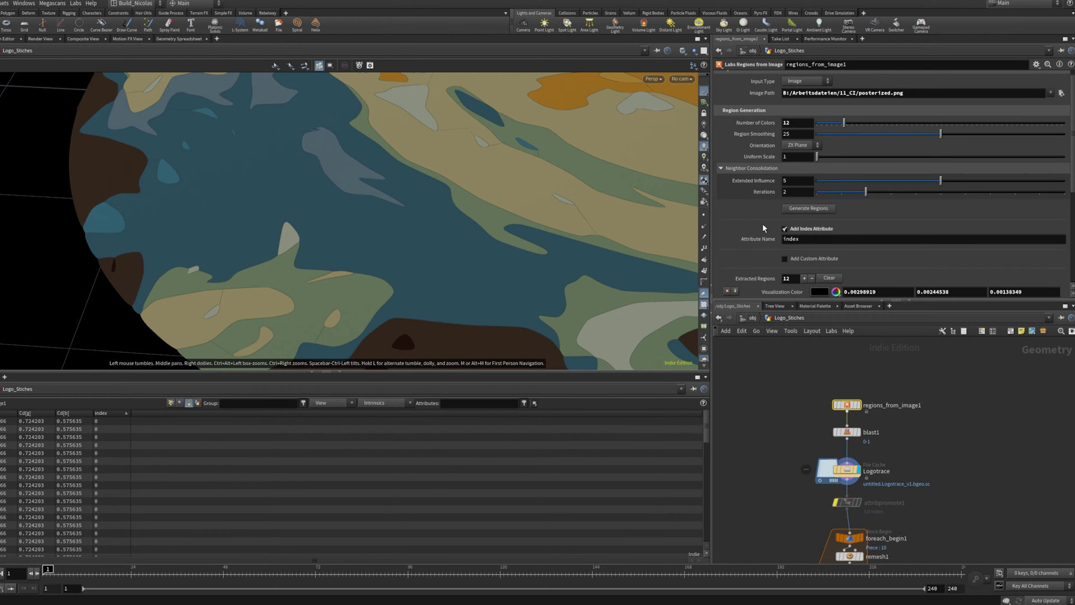
pyautogui.scroll(-10, 519, 209)
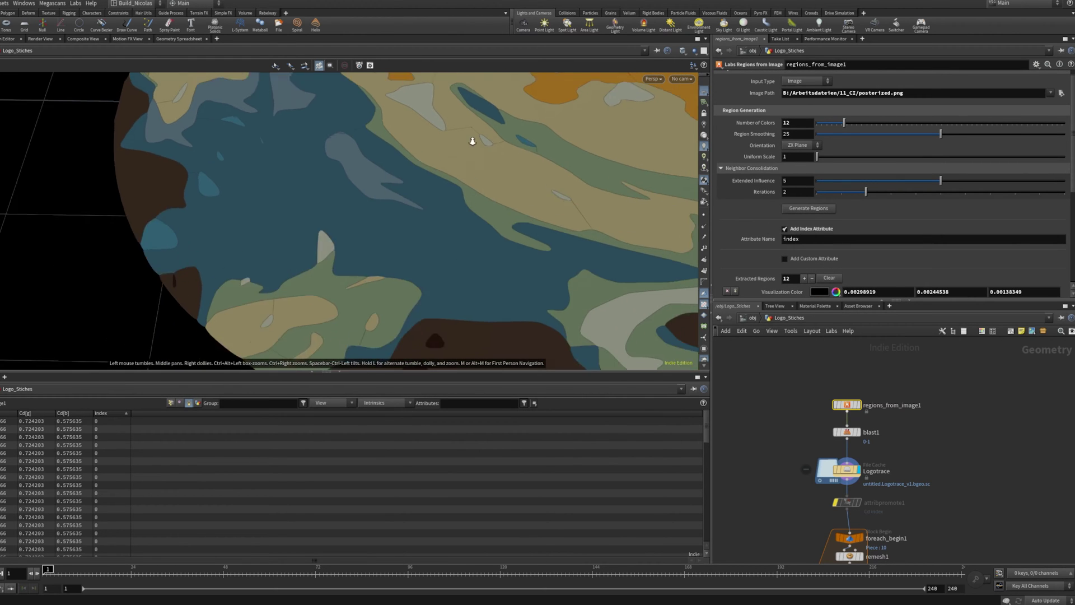
pyautogui.scroll(-8, 334, 213)
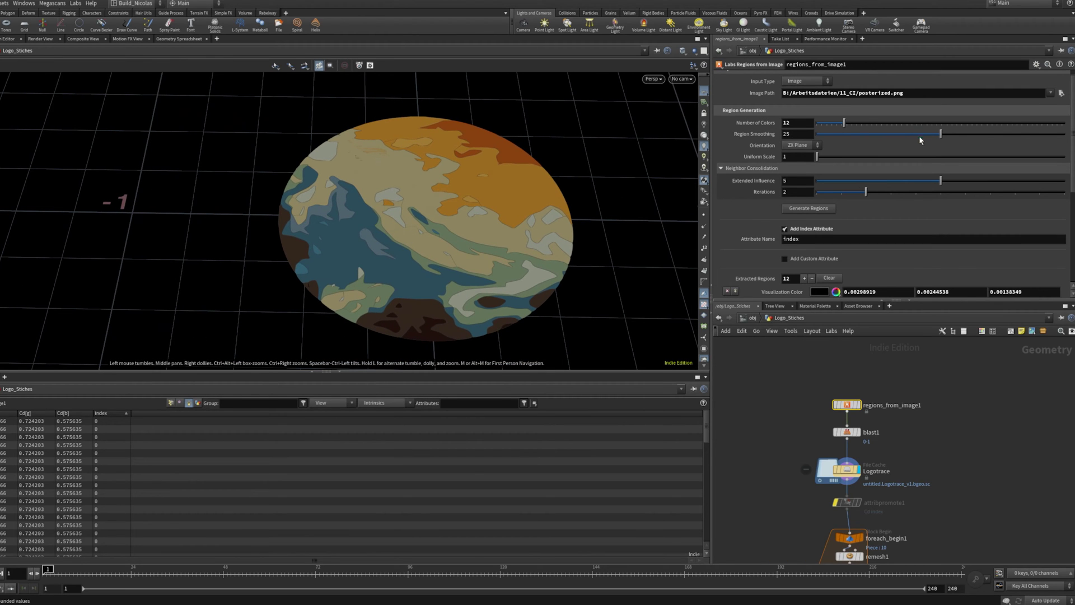
# Try Region Smoothing values from 7.54 up to 50 on regions_from_image1 and compare the region outlines up close
pyautogui.moveTo(905, 134); pyautogui.dragTo(900, 135)
pyautogui.scroll(5, 445, 252)
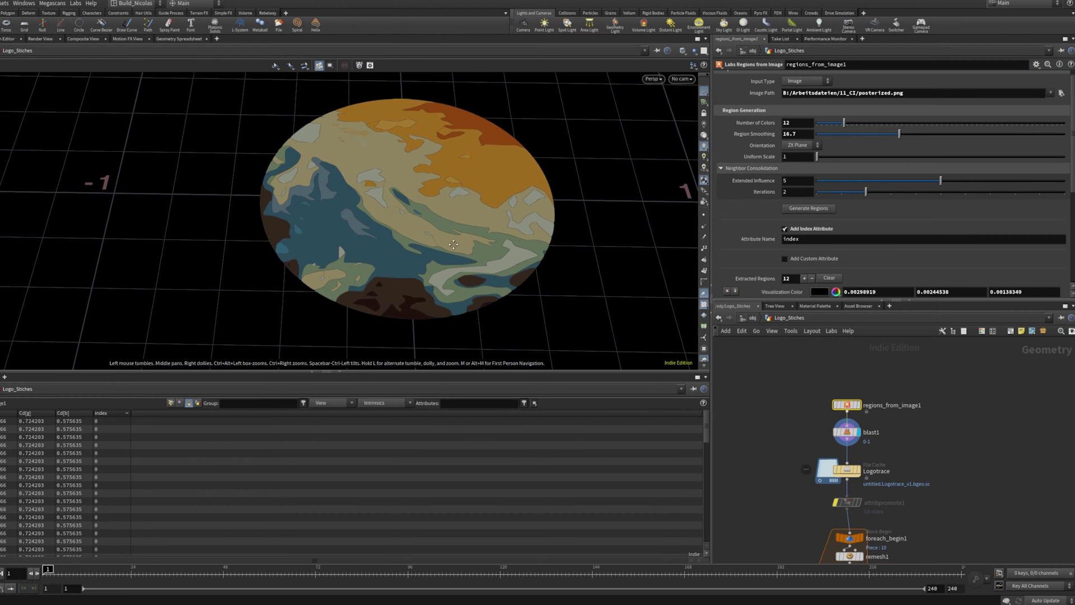
pyautogui.click(855, 134)
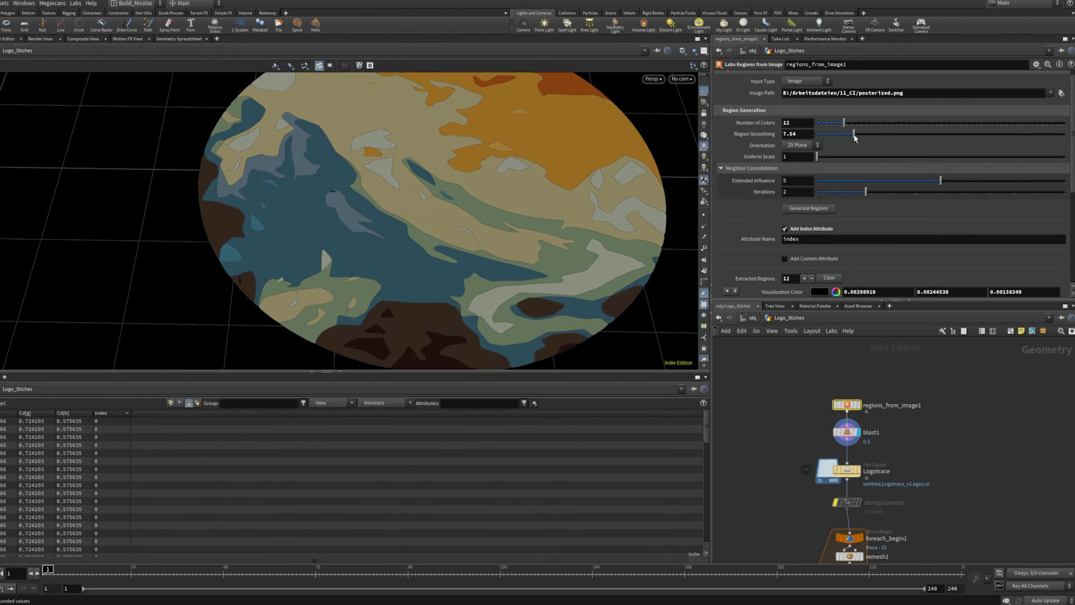
pyautogui.moveTo(825, 135); pyautogui.dragTo(1006, 135)
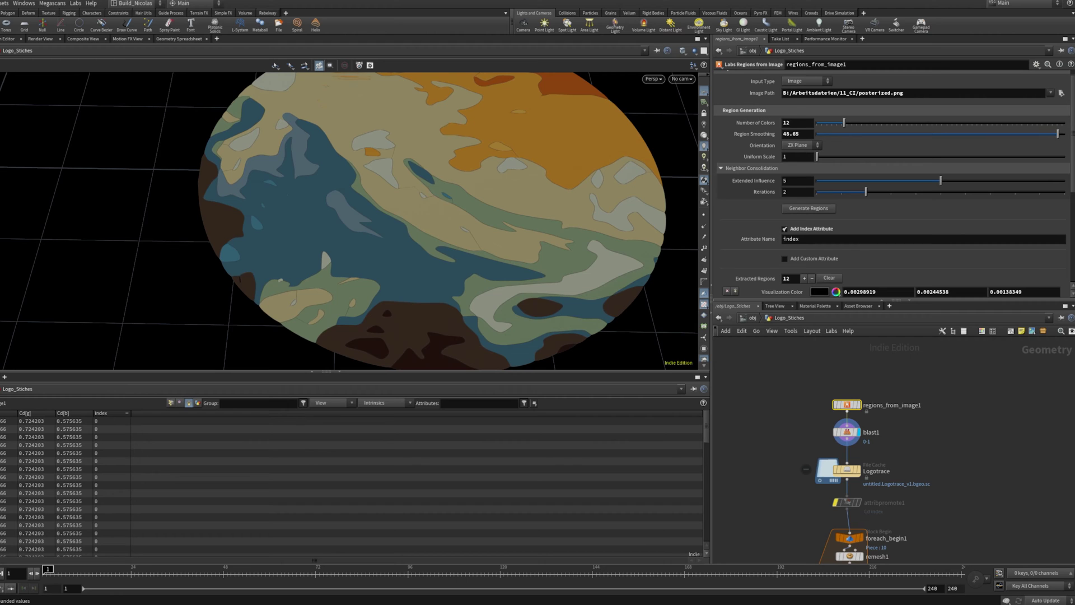
pyautogui.scroll(5, 456, 187)
pyautogui.scroll(-6, 549, 161)
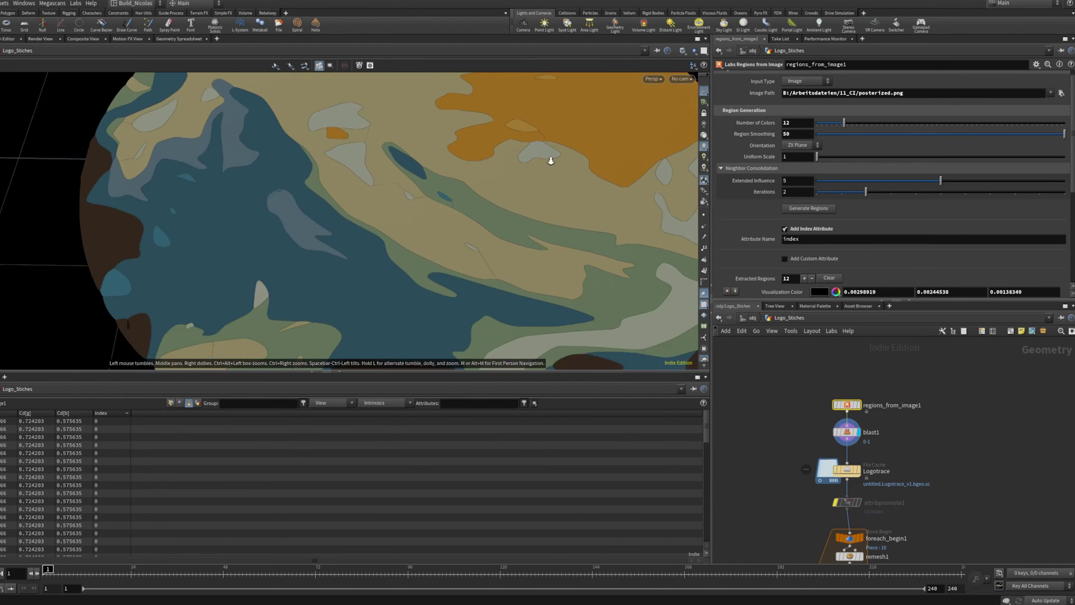
pyautogui.scroll(-1, 334, 165)
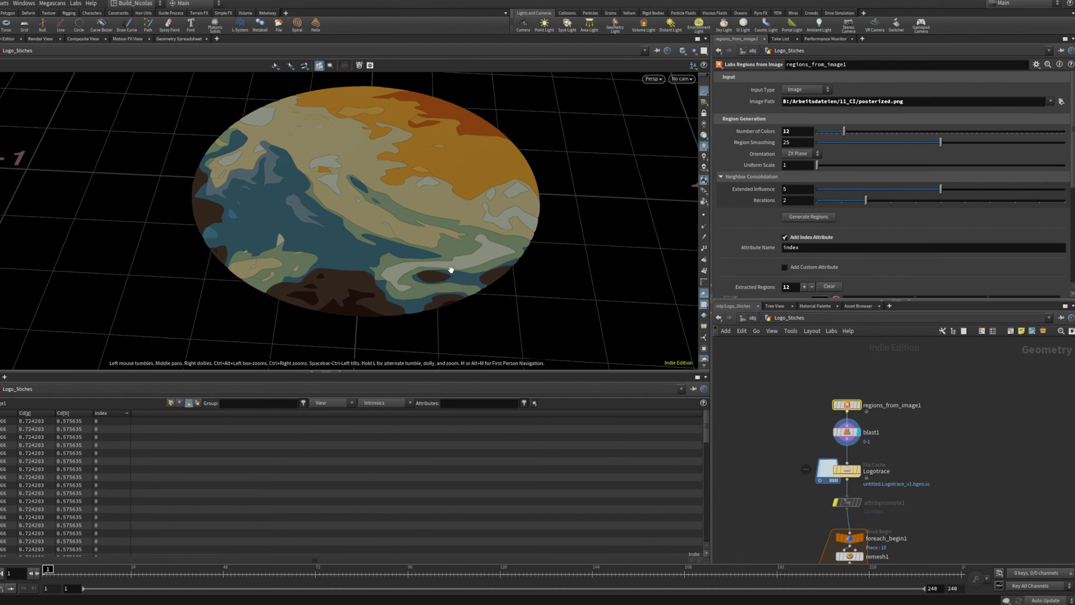
# Display the cached result of the Logotrace file cache node and view the traced regions up close
pyautogui.scroll(-3, 451, 269)
pyautogui.moveTo(941, 463); pyautogui.dragTo(903, 421, button='middle')
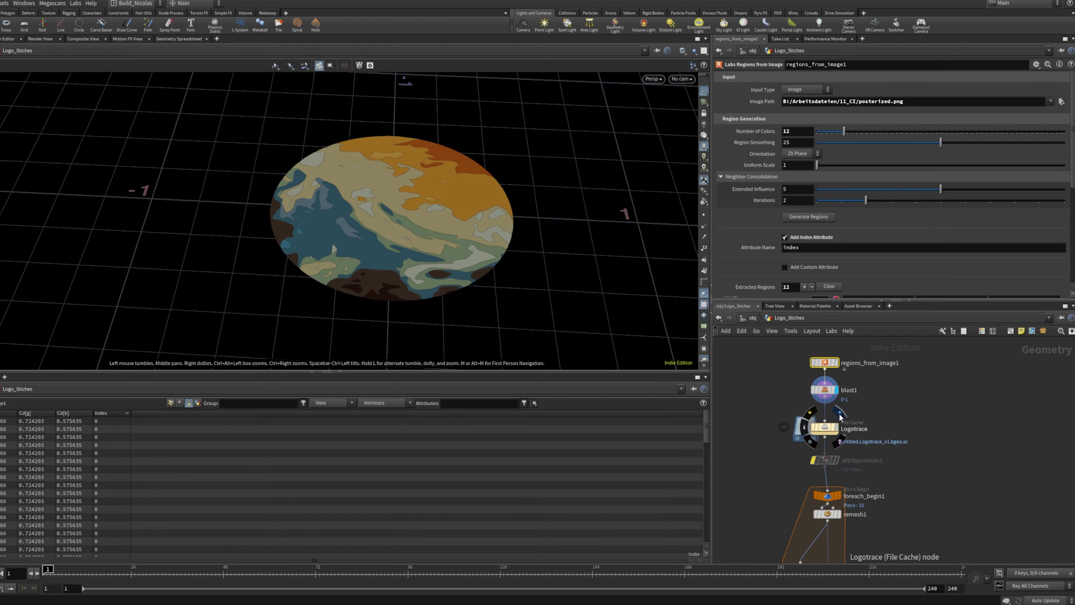
pyautogui.click(839, 411)
pyautogui.moveTo(350, 289)
pyautogui.mouseDown()
pyautogui.moveTo(364, 244)
pyautogui.moveTo(353, 278)
pyautogui.mouseUp()
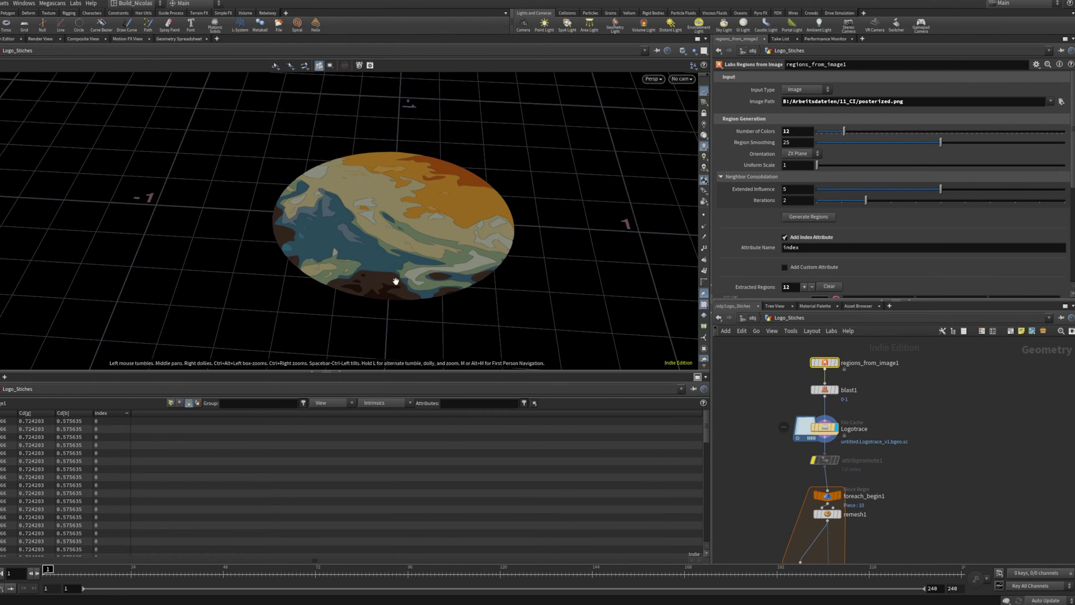
pyautogui.moveTo(396, 281); pyautogui.dragTo(349, 275, button='middle')
pyautogui.moveTo(878, 500); pyautogui.dragTo(882, 463, button='middle')
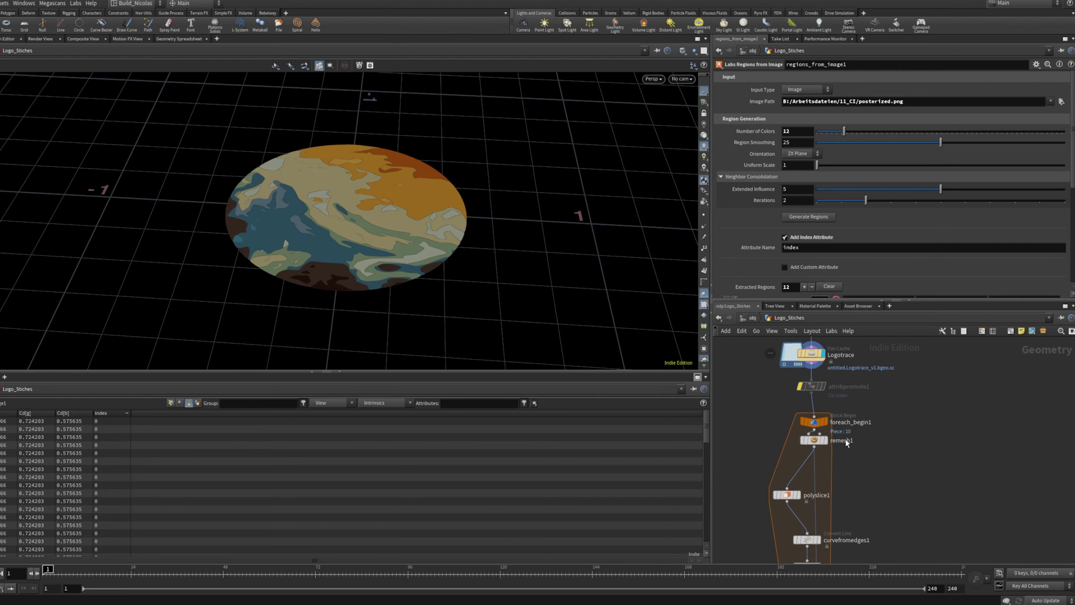
pyautogui.moveTo(355, 243); pyautogui.dragTo(537, 229, button='right')
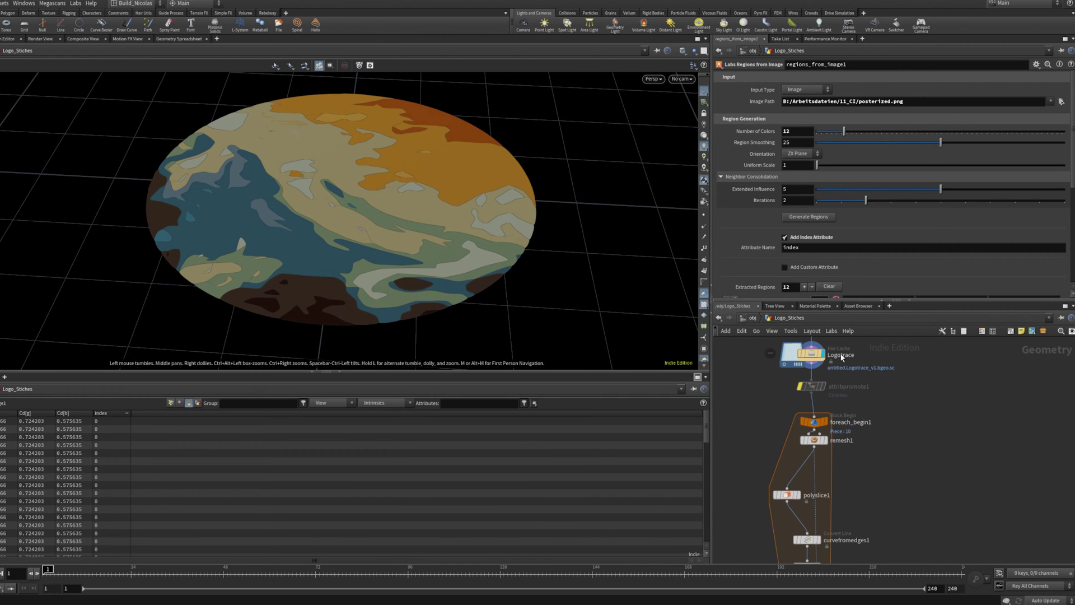
# Select the foreach_end1 block end and display the piece coming out of foreach_begin1 up close
pyautogui.moveTo(873, 446); pyautogui.dragTo(855, 392, button='middle')
pyautogui.moveTo(890, 493); pyautogui.dragTo(891, 446, button='middle')
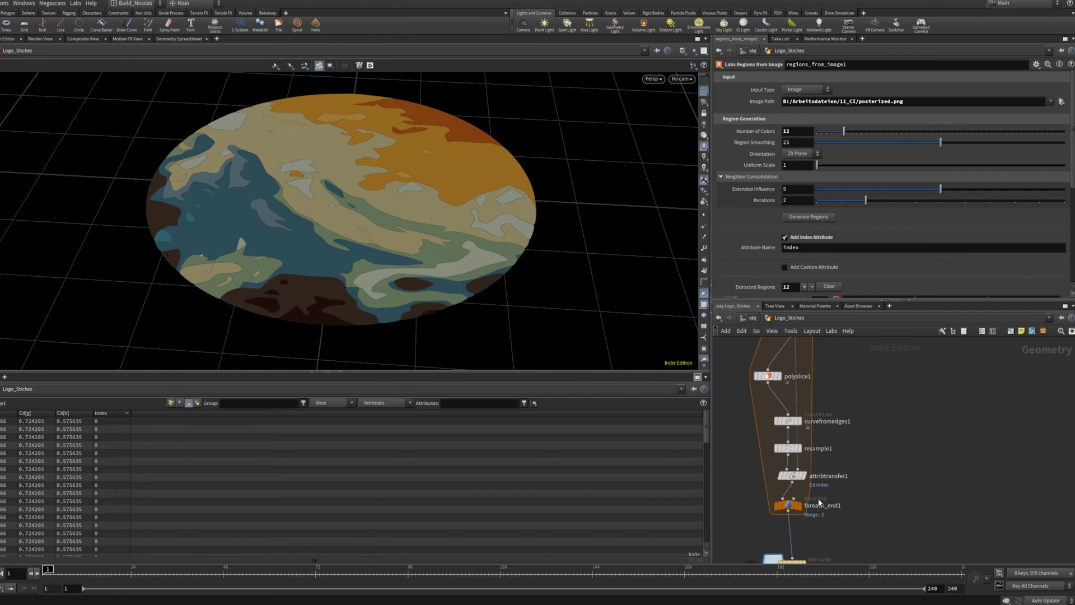
pyautogui.click(789, 506)
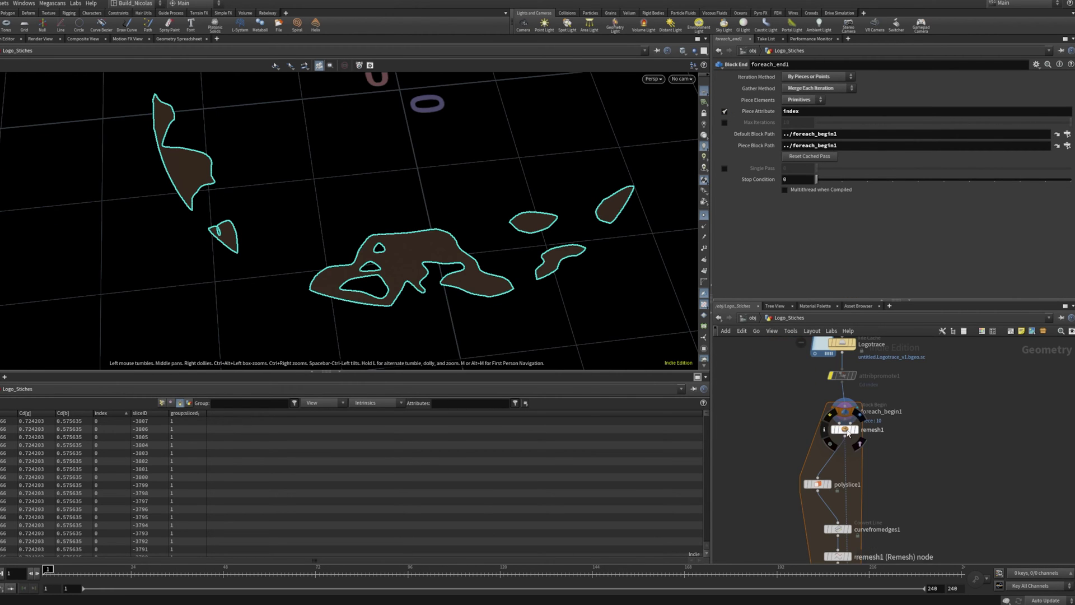
pyautogui.moveTo(348, 297); pyautogui.dragTo(620, 258, button='right')
# Add a Labs PolySlice node in an empty area of the network
pyautogui.moveTo(904, 476)
pyautogui.mouseDown(button='middle')
pyautogui.moveTo(903, 397)
pyautogui.moveTo(913, 466)
pyautogui.mouseUp(button='middle')
pyautogui.moveTo(972, 431)
pyautogui.mouseDown(button='middle')
pyautogui.moveTo(879, 463)
pyautogui.moveTo(988, 432)
pyautogui.mouseUp(button='middle')
pyautogui.moveTo(979, 431); pyautogui.dragTo(987, 401, button='middle')
pyautogui.scroll(1, 929, 428)
pyautogui.scroll(-5, 807, 464)
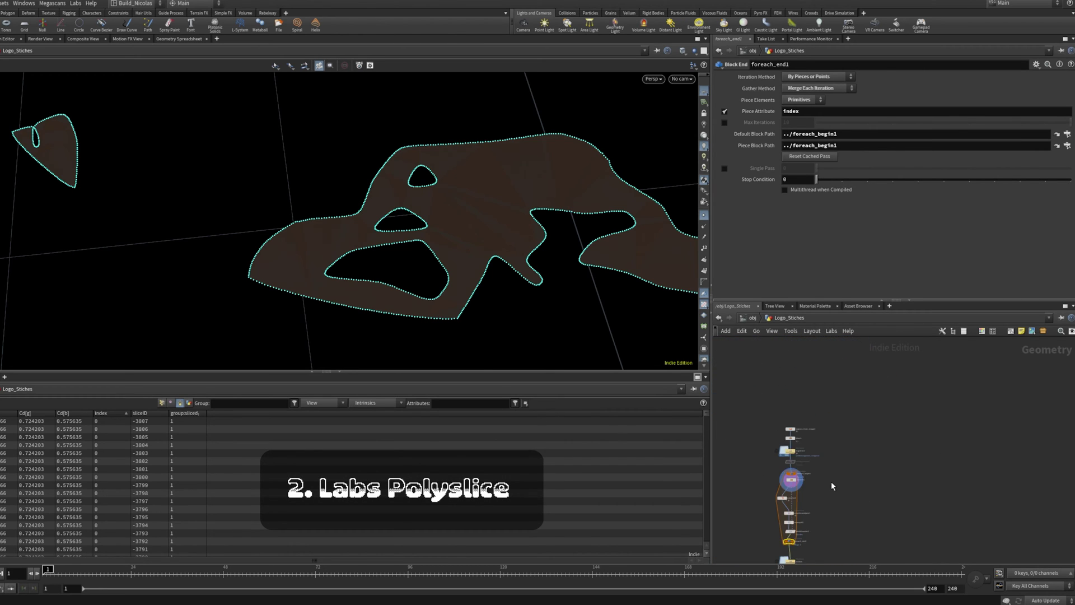
pyautogui.press('Tab')
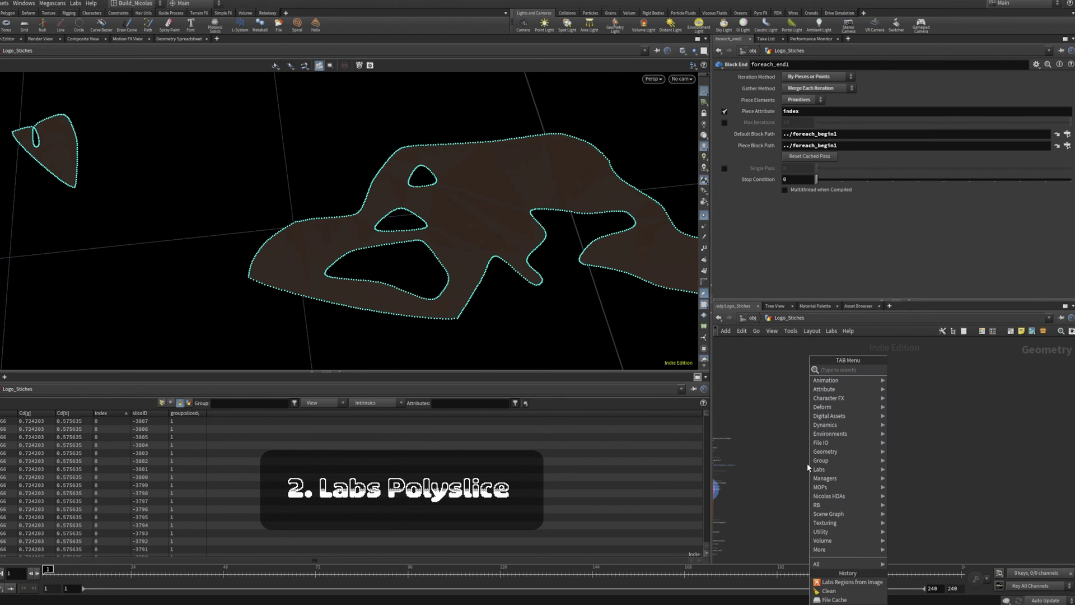
pyautogui.write('labs poly s')
pyautogui.press('Down')
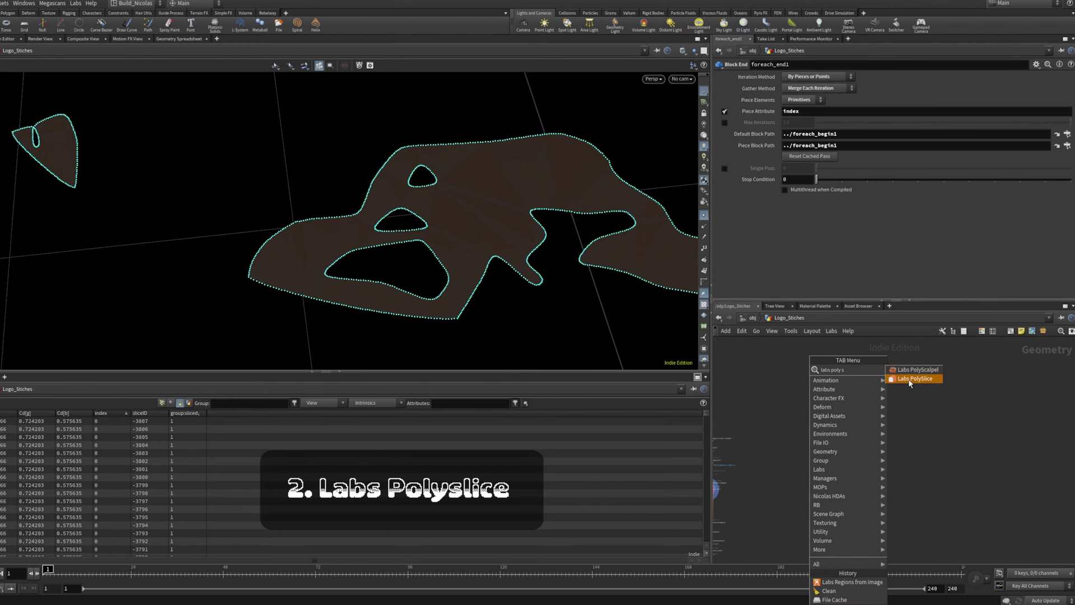
pyautogui.press('Return')
pyautogui.click(876, 399)
pyautogui.scroll(5, 899, 416)
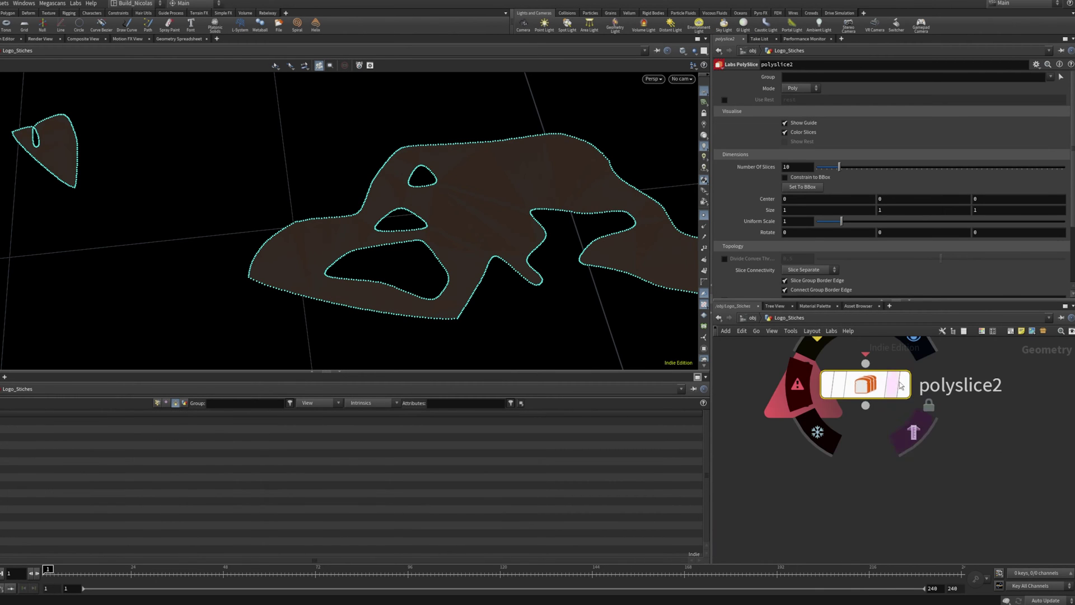
# Add a Rubber Toy test geometry, connect it to the input of polyslice2 and display the sliced result
pyautogui.press('Tab')
pyautogui.press('Escape')
pyautogui.press('Tab')
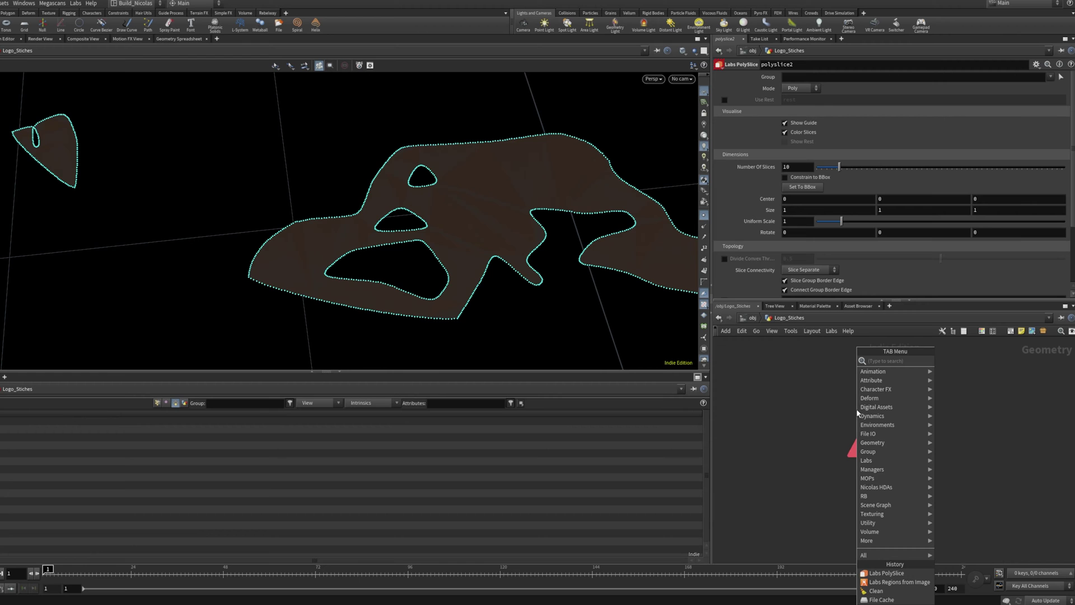
pyautogui.write('test')
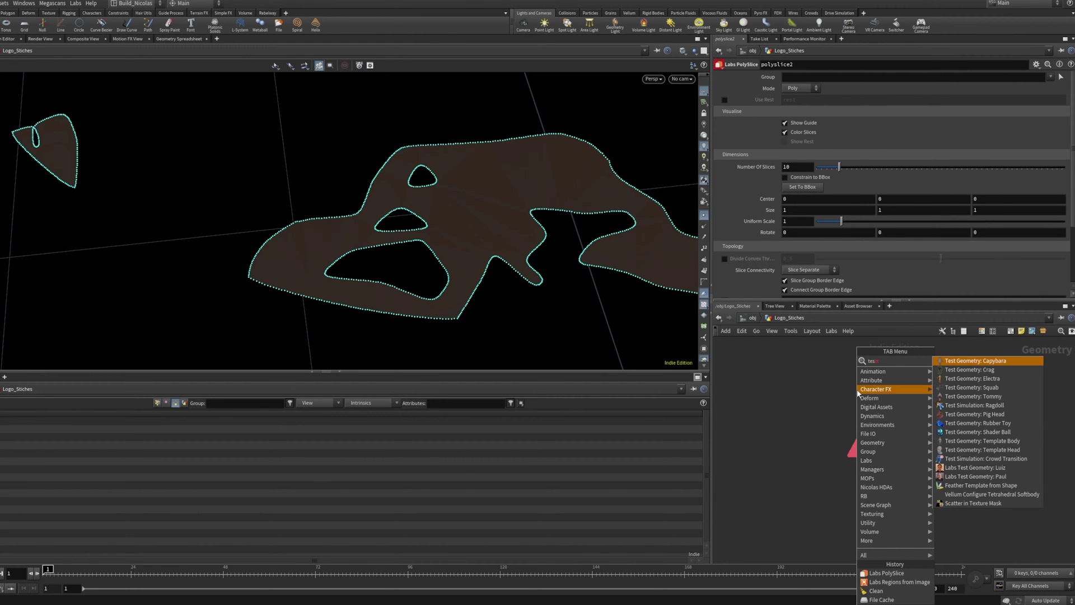
pyautogui.click(978, 423)
pyautogui.moveTo(881, 430); pyautogui.dragTo(871, 441)
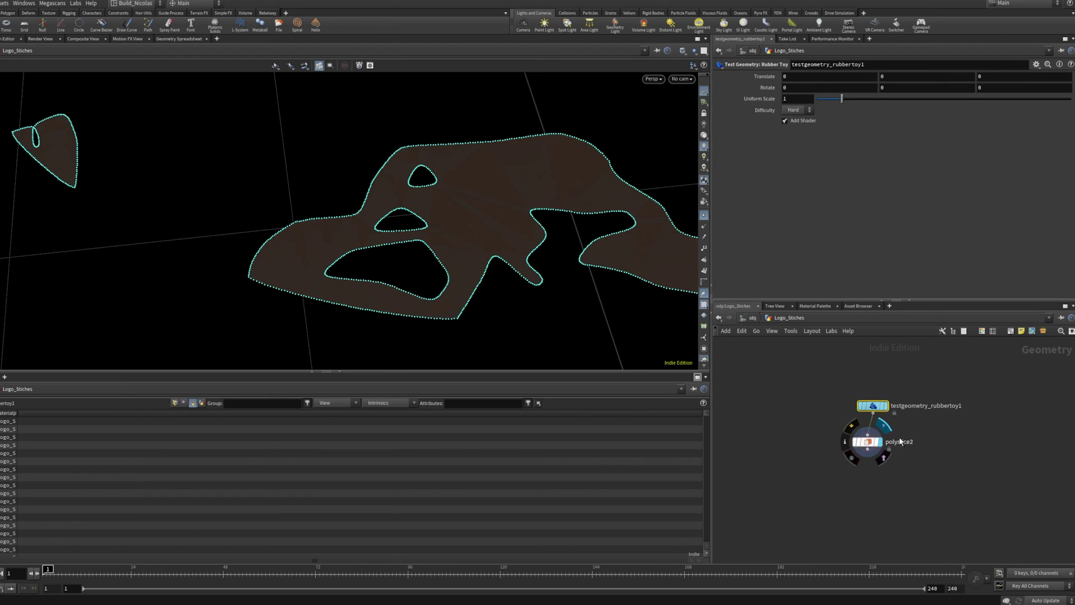
# Fit the slicing box of polyslice2 to the bounding box of the rubber toy
pyautogui.keyDown('alt'); pyautogui.moveTo(509, 252); pyautogui.dragTo(384, 244, button='right'); pyautogui.keyUp('alt')
pyautogui.keyDown('alt'); pyautogui.moveTo(385, 244); pyautogui.dragTo(550, 191); pyautogui.keyUp('alt')
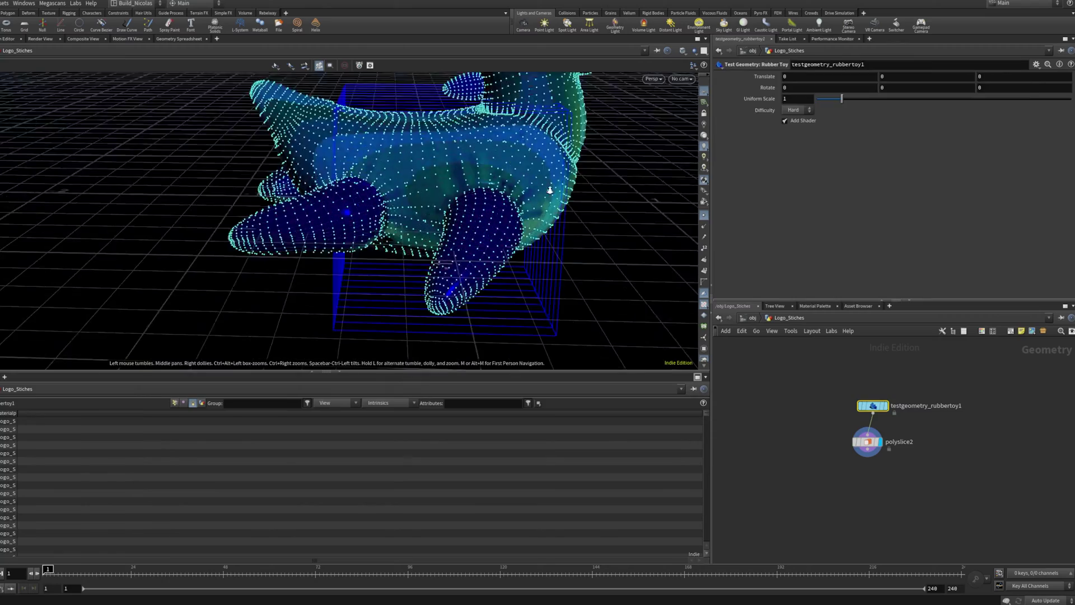
pyautogui.moveTo(498, 269); pyautogui.dragTo(518, 276)
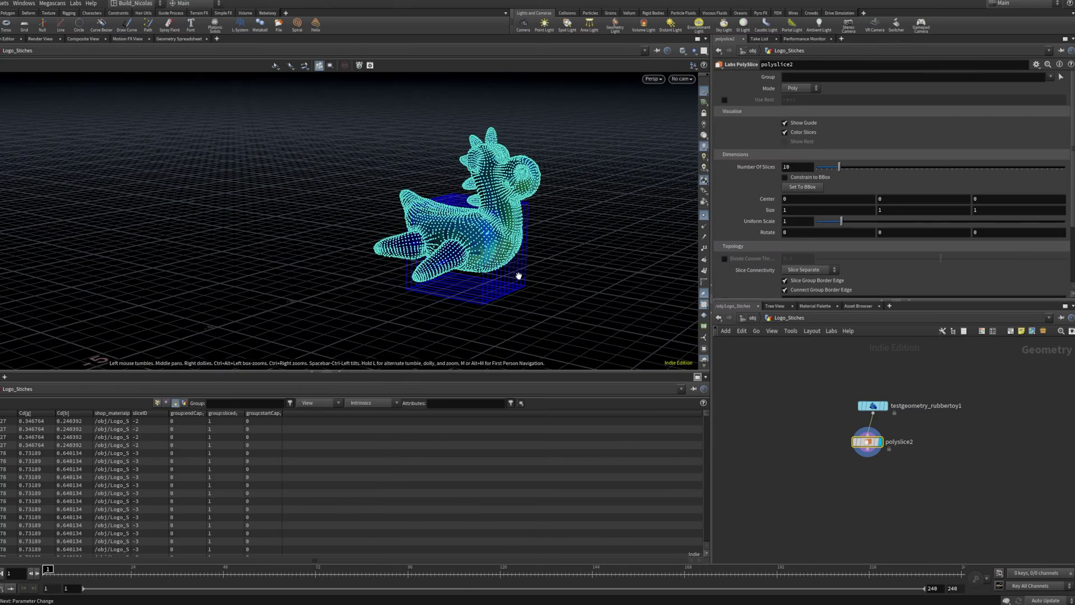
pyautogui.click(803, 187)
# Examine the slices and slicing guide on the rubber toy from the front and up close
pyautogui.moveTo(448, 219); pyautogui.dragTo(353, 202)
pyautogui.moveTo(426, 217); pyautogui.dragTo(614, 199, button='right')
pyautogui.moveTo(615, 200); pyautogui.dragTo(428, 220, button='middle')
pyautogui.moveTo(427, 220)
pyautogui.mouseDown()
pyautogui.moveTo(374, 223)
pyautogui.moveTo(424, 214)
pyautogui.mouseUp()
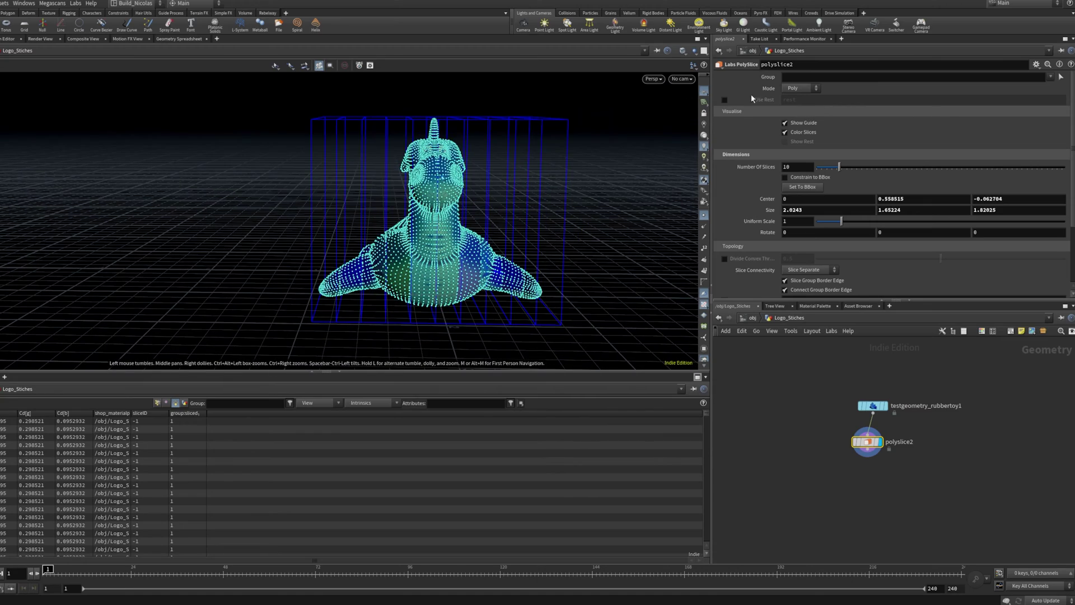
pyautogui.scroll(5, 536, 253)
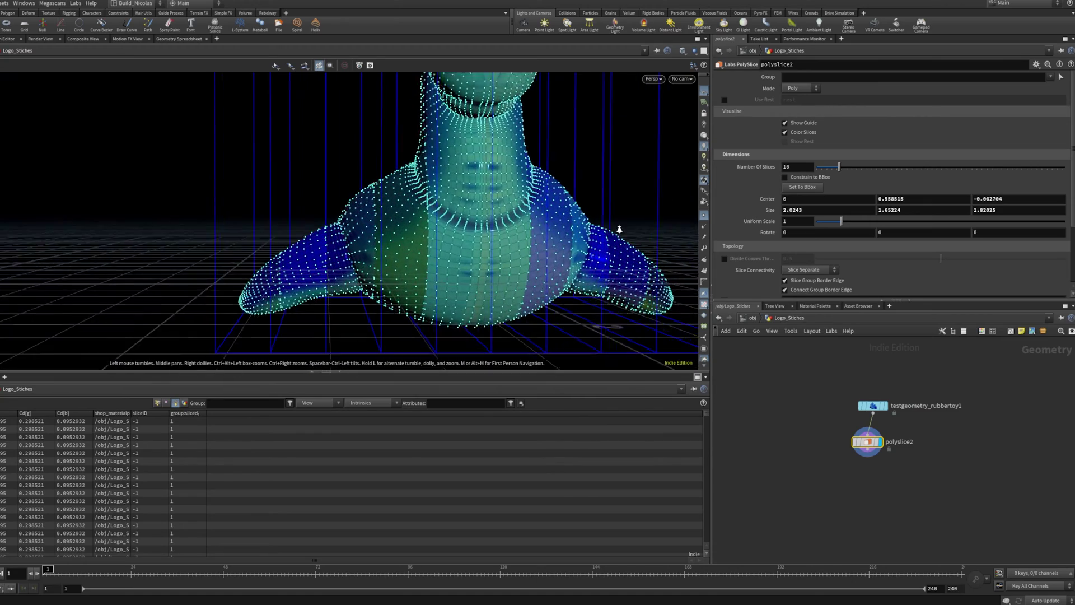
pyautogui.moveTo(537, 253); pyautogui.dragTo(687, 247)
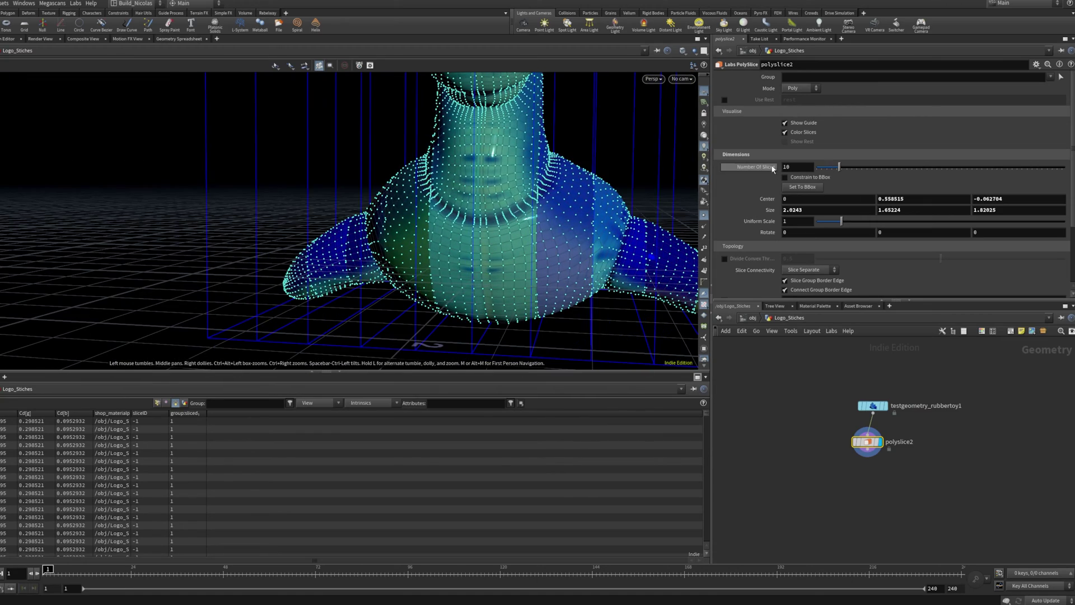
pyautogui.click(799, 126)
pyautogui.moveTo(432, 276); pyautogui.dragTo(429, 181)
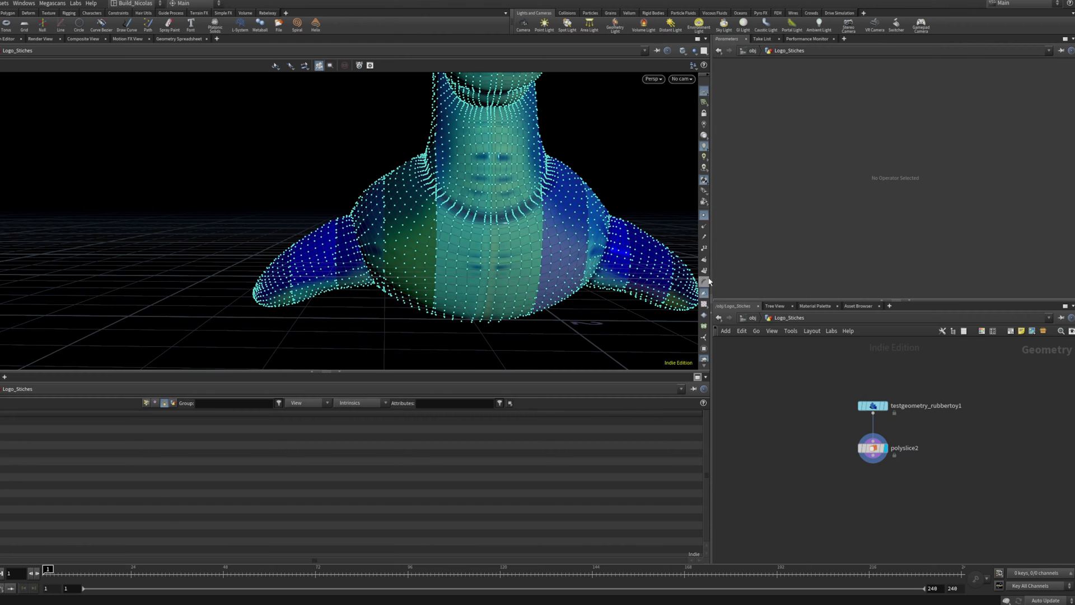
# Turn off the blue overlay and the point display in the viewport so only the colored slices show
pyautogui.click(705, 181)
pyautogui.moveTo(454, 240); pyautogui.dragTo(400, 286, button='middle')
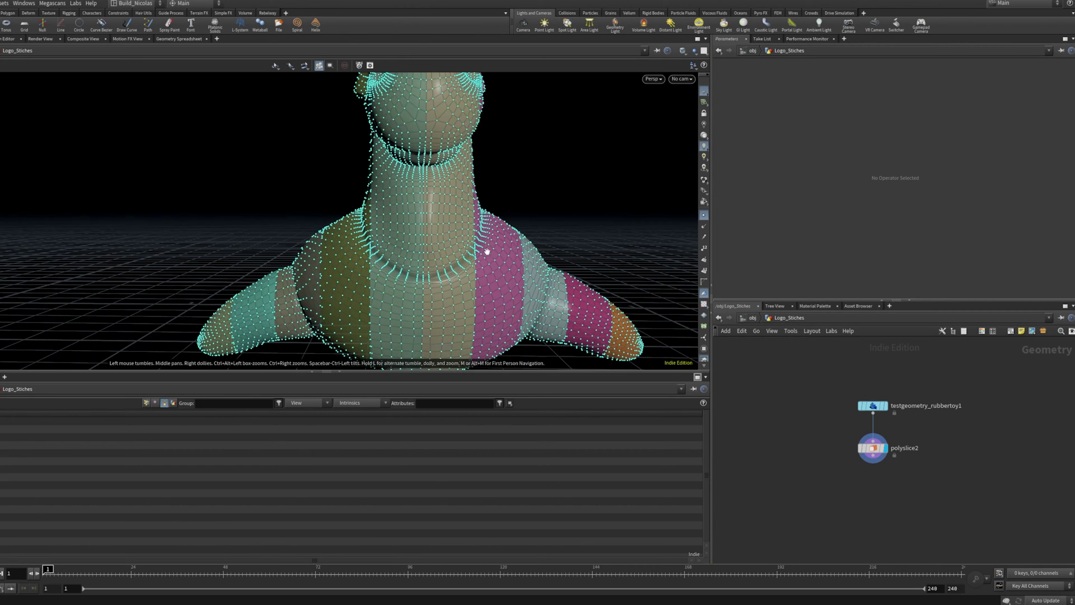
pyautogui.scroll(-5, 485, 249)
pyautogui.moveTo(425, 238)
pyautogui.mouseDown()
pyautogui.moveTo(473, 207)
pyautogui.moveTo(422, 244)
pyautogui.moveTo(442, 230)
pyautogui.moveTo(434, 247)
pyautogui.mouseUp()
pyautogui.moveTo(479, 269); pyautogui.dragTo(607, 239, button='right')
pyautogui.click(704, 216)
pyautogui.moveTo(423, 303); pyautogui.dragTo(465, 156)
# Add an Exploded View node after polyslice2 and display its result
pyautogui.press('Tab')
pyautogui.write('explode')
pyautogui.press('Return')
pyautogui.click(865, 469)
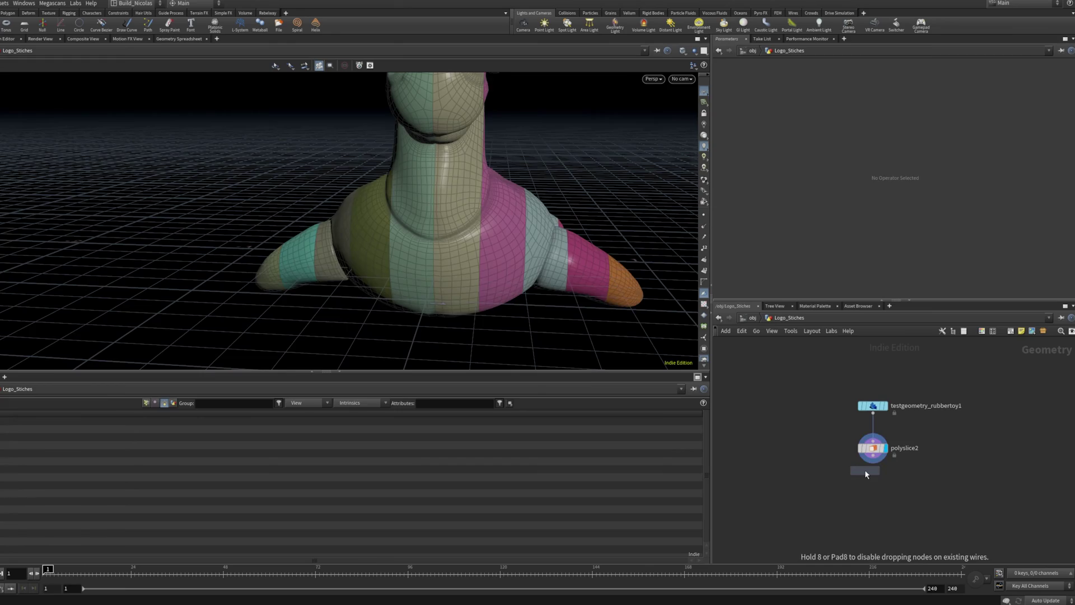
# Examine the exploded rubber toy slices from several angles and distances
pyautogui.moveTo(425, 278); pyautogui.dragTo(304, 225)
pyautogui.moveTo(304, 225); pyautogui.dragTo(353, 221, button='right')
pyautogui.moveTo(353, 222); pyautogui.dragTo(504, 192, button='middle')
pyautogui.moveTo(205, 234); pyautogui.dragTo(213, 230)
pyautogui.moveTo(212, 230); pyautogui.dragTo(92, 216, button='right')
pyautogui.moveTo(369, 224); pyautogui.dragTo(274, 289, button='middle')
pyautogui.moveTo(274, 289); pyautogui.dragTo(284, 233, button='right')
pyautogui.moveTo(283, 233); pyautogui.dragTo(377, 231)
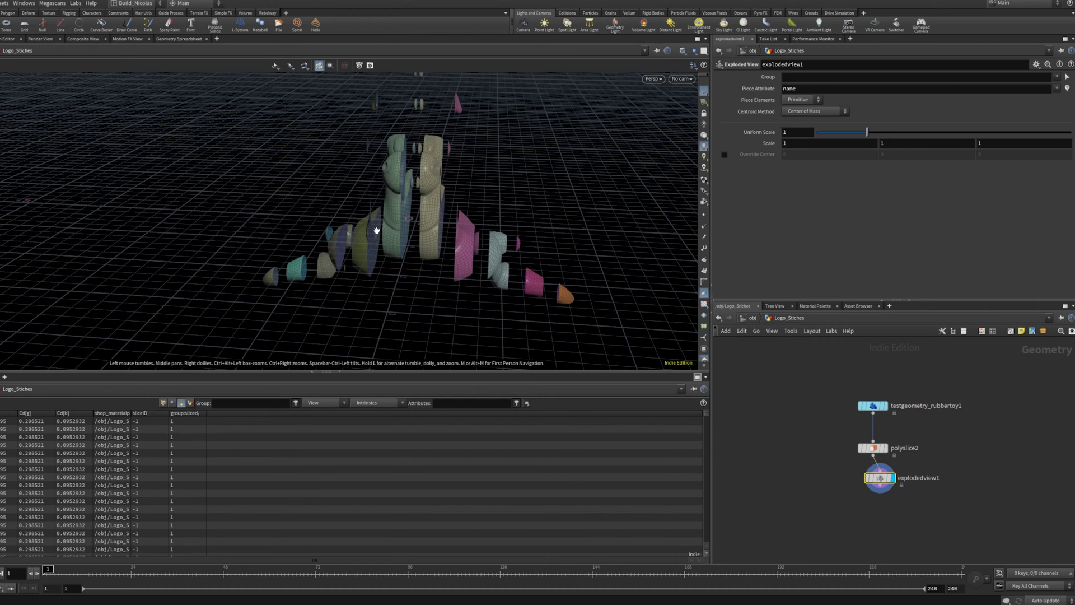
# Display and select polyslice2 again and set its number of slices to 50
pyautogui.click(884, 449)
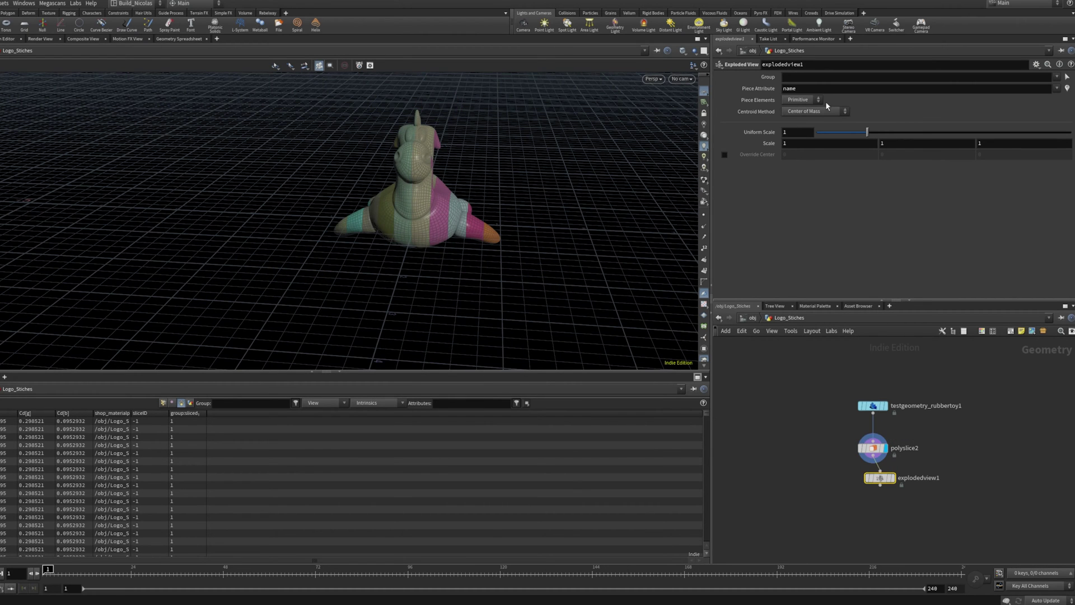
pyautogui.click(874, 448)
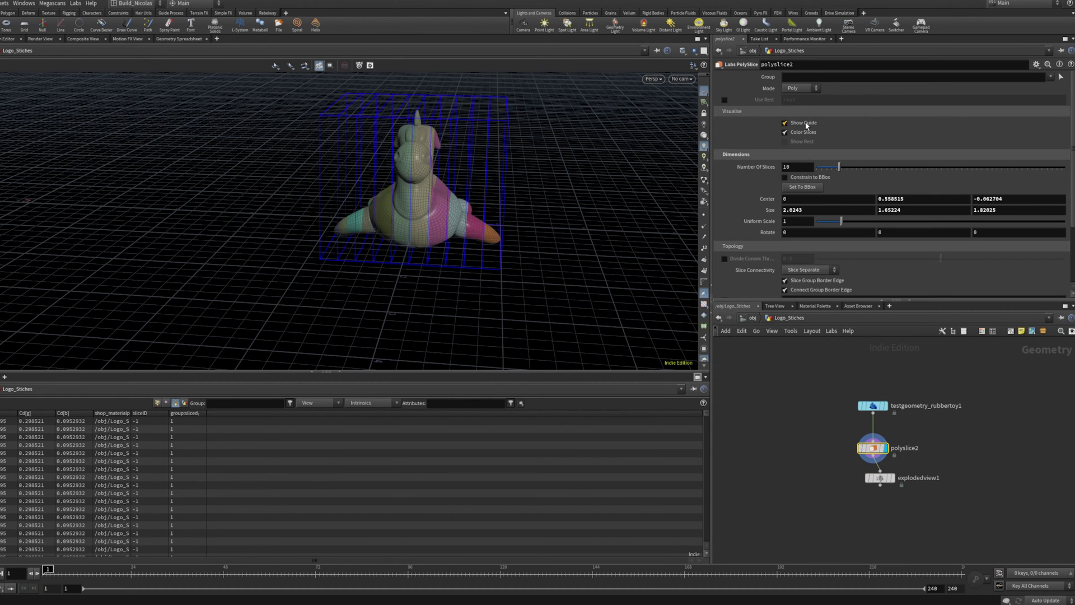
pyautogui.moveTo(421, 188)
pyautogui.mouseDown()
pyautogui.moveTo(454, 193)
pyautogui.moveTo(423, 190)
pyautogui.mouseUp()
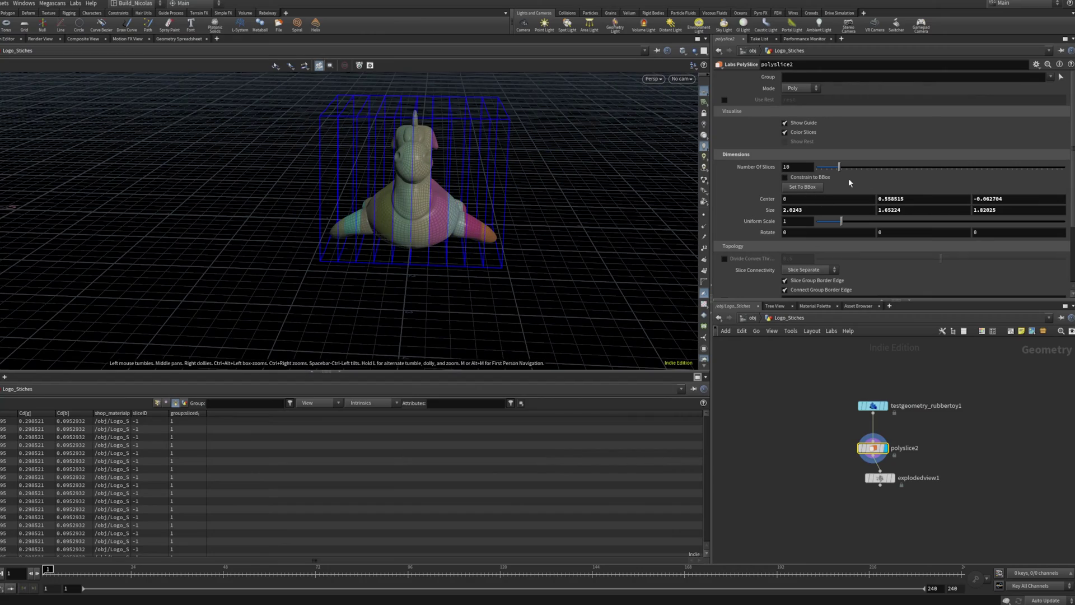
pyautogui.moveTo(442, 235); pyautogui.dragTo(519, 245)
pyautogui.moveTo(339, 194); pyautogui.dragTo(228, 175)
pyautogui.moveTo(341, 193); pyautogui.dragTo(558, 194, button='right')
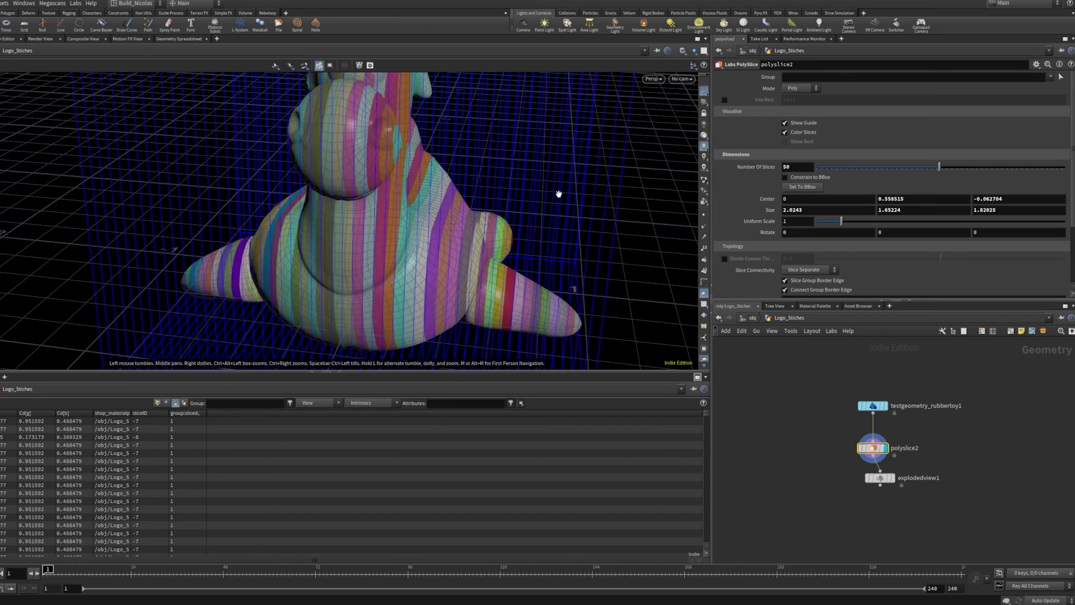
pyautogui.moveTo(559, 194); pyautogui.dragTo(407, 182)
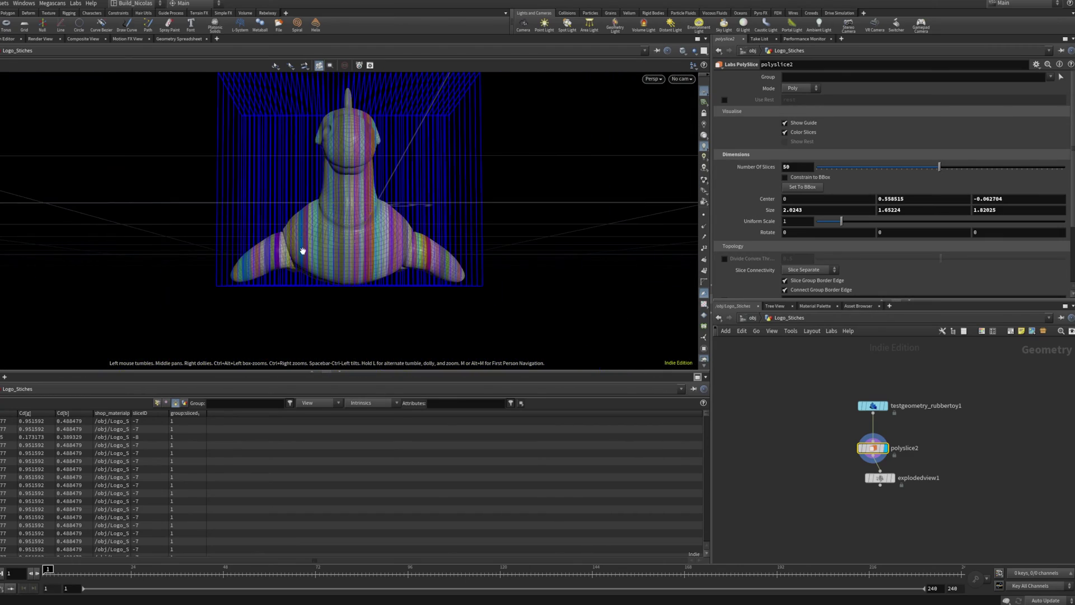
# Display explodedview1 and inspect the separated thin slices from several sides and up close
pyautogui.click(890, 478)
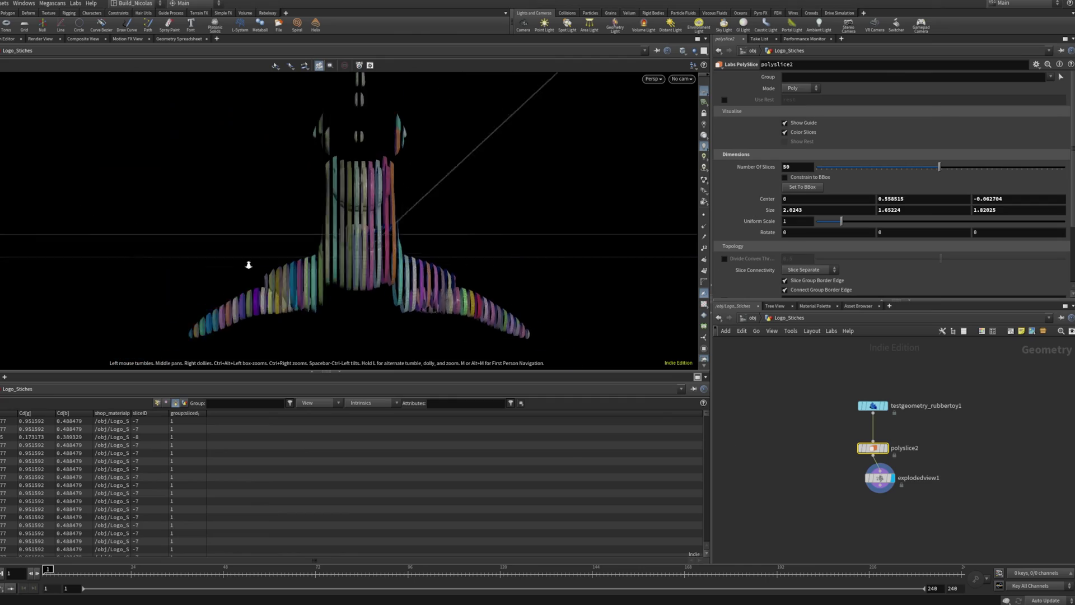
pyautogui.scroll(-5, 248, 265)
pyautogui.moveTo(248, 265); pyautogui.dragTo(316, 281)
pyautogui.moveTo(186, 282); pyautogui.dragTo(629, 280, button='right')
pyautogui.moveTo(629, 281); pyautogui.dragTo(550, 245)
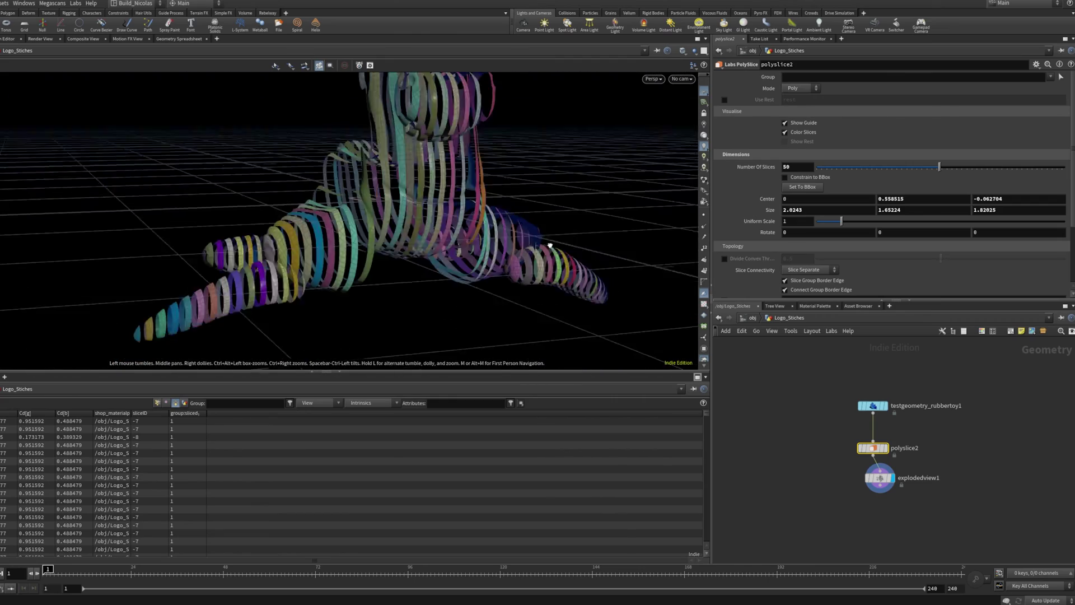
pyautogui.moveTo(618, 245); pyautogui.dragTo(411, 255)
pyautogui.moveTo(410, 254); pyautogui.dragTo(181, 224, button='right')
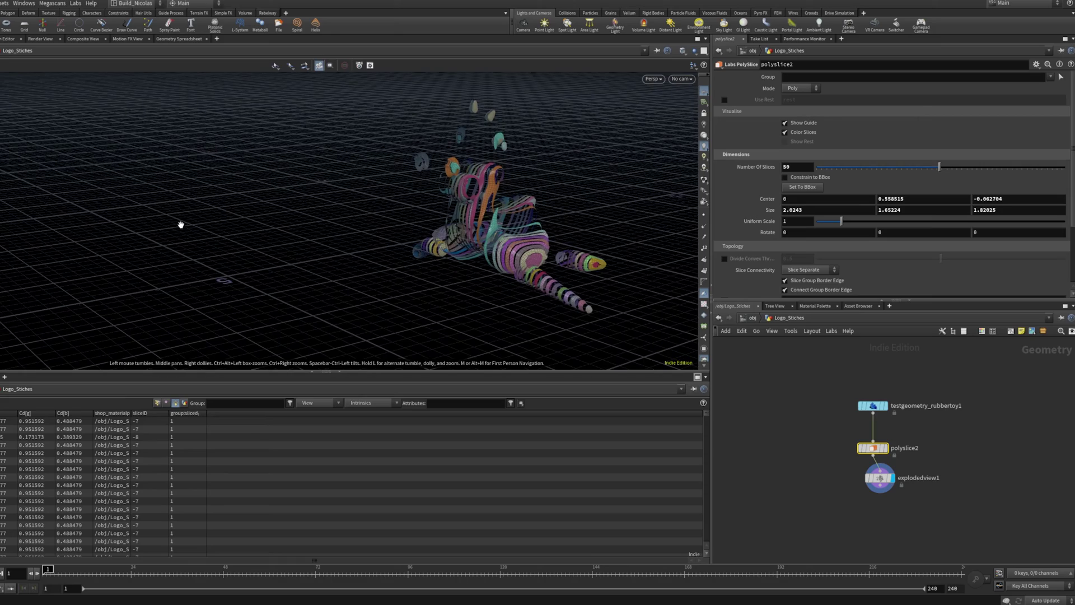
# Orbit, pan and zoom around the exploded 50-slice rubber toy to examine the gaps between its slices
pyautogui.moveTo(411, 248); pyautogui.dragTo(517, 244)
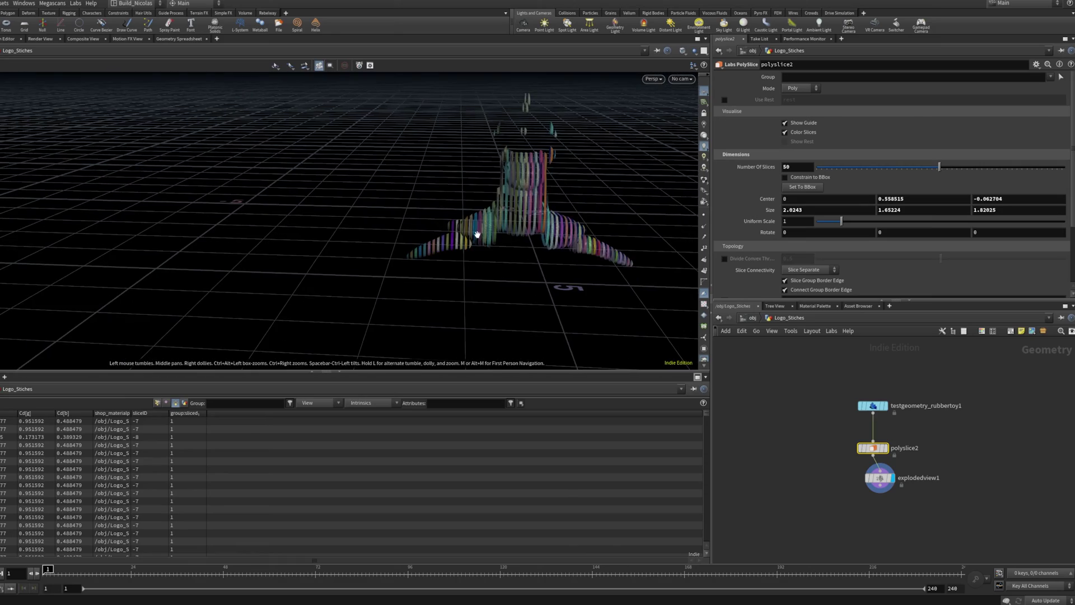
pyautogui.moveTo(477, 234); pyautogui.dragTo(720, 191, button='right')
pyautogui.moveTo(720, 191); pyautogui.dragTo(552, 209)
pyautogui.moveTo(551, 209); pyautogui.dragTo(359, 215, button='middle')
pyautogui.moveTo(360, 216); pyautogui.dragTo(444, 212, button='right')
pyautogui.moveTo(444, 212); pyautogui.dragTo(416, 206)
pyautogui.moveTo(427, 217); pyautogui.dragTo(538, 192, button='right')
pyautogui.moveTo(538, 192); pyautogui.dragTo(405, 220)
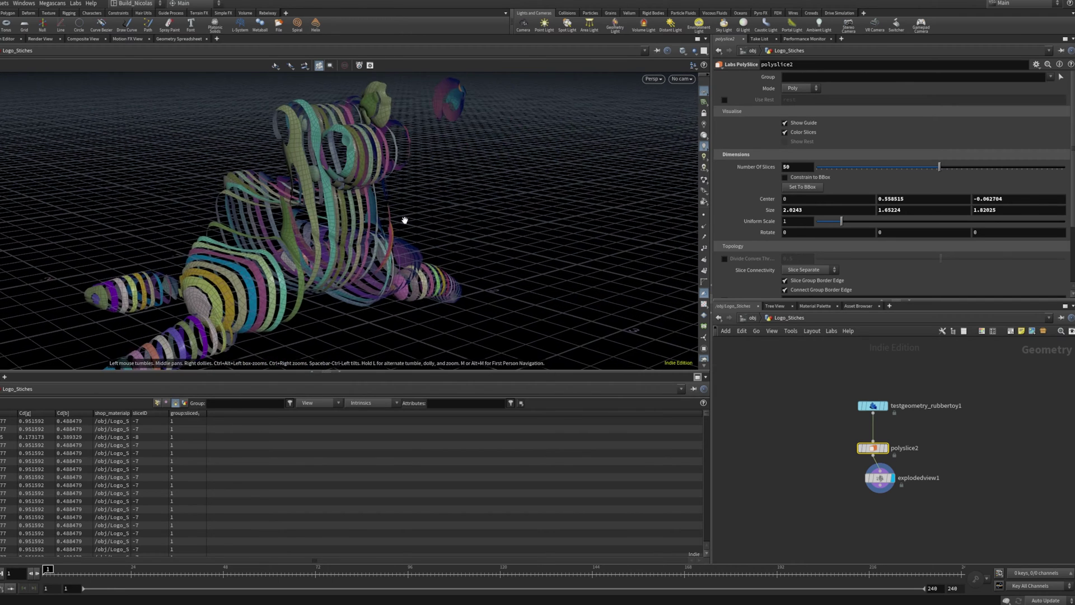
pyautogui.moveTo(404, 220); pyautogui.dragTo(314, 217, button='right')
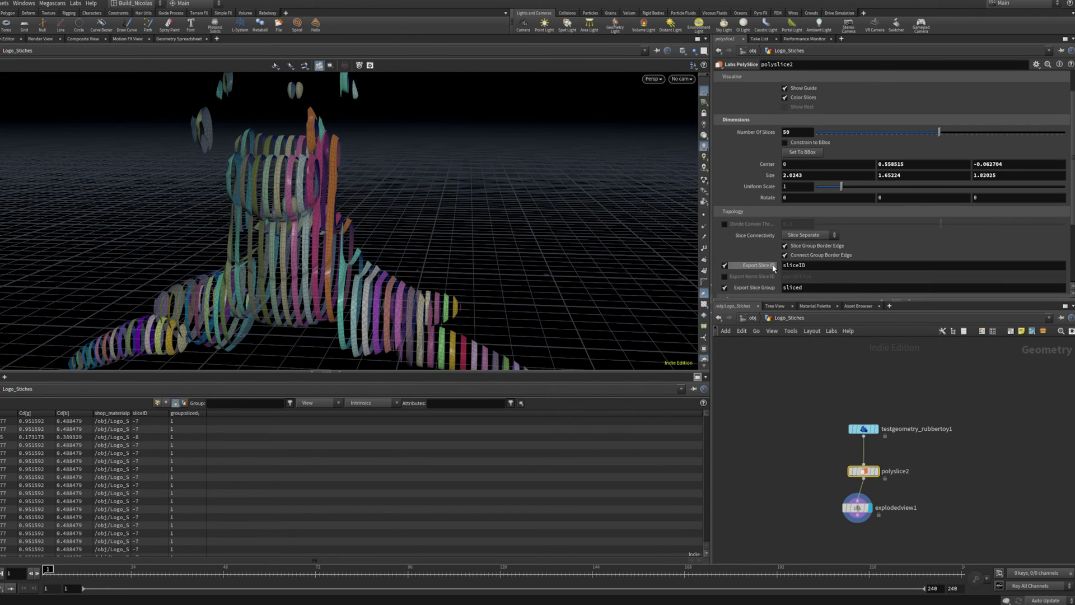
# Switch polyslice2's mode to Polyline and inspect the exploded slice curves
pyautogui.scroll(2, 745, 249)
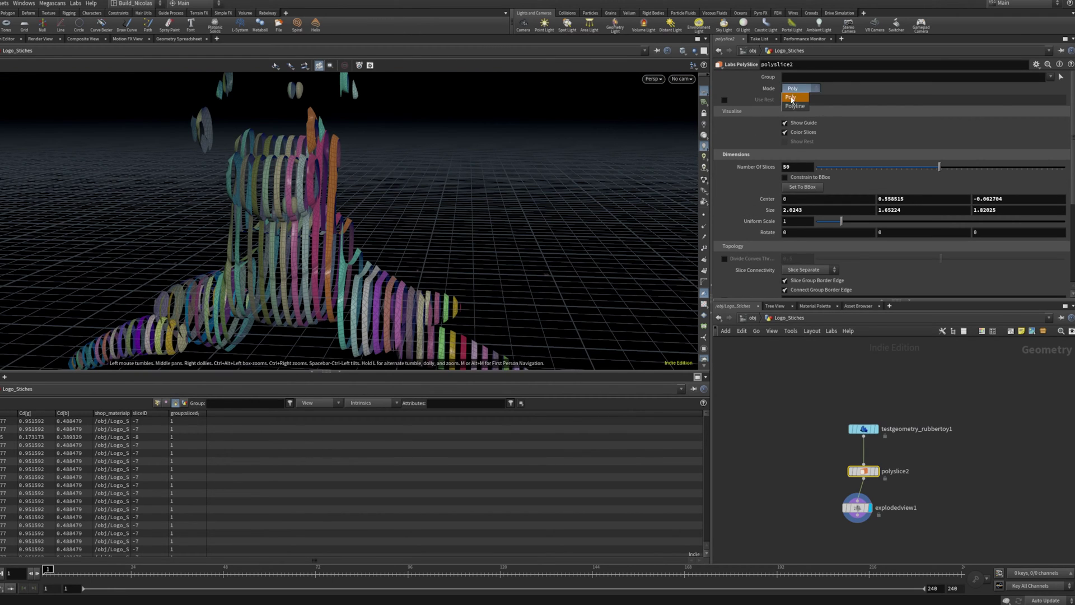
pyautogui.moveTo(354, 225); pyautogui.dragTo(310, 217)
pyautogui.scroll(-5, 390, 228)
pyautogui.scroll(3, 310, 218)
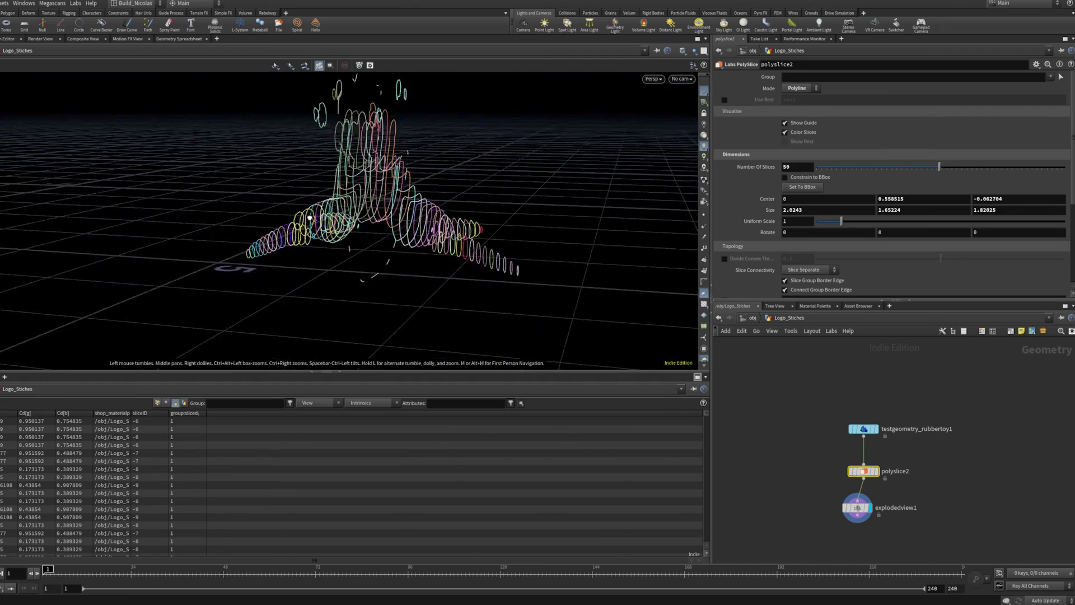
pyautogui.moveTo(216, 199); pyautogui.dragTo(185, 224)
pyautogui.moveTo(331, 241); pyautogui.dragTo(372, 255)
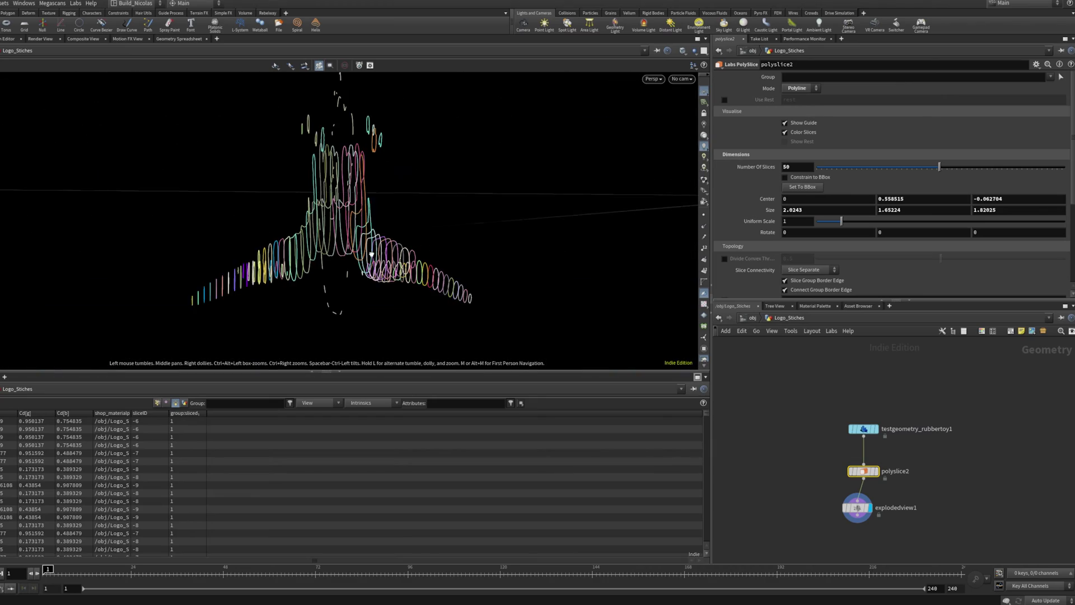
# Display polyslice2 and examine the toy's unexploded slice curves within the guide box from several angles
pyautogui.moveTo(317, 205); pyautogui.dragTo(501, 223)
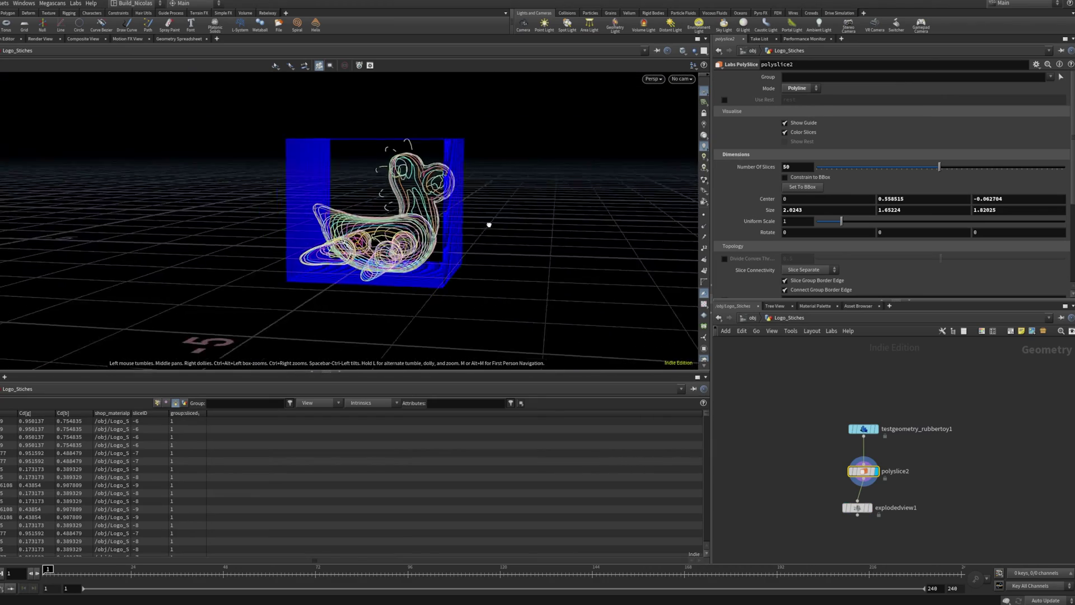
pyautogui.moveTo(408, 232); pyautogui.dragTo(488, 214, button='right')
pyautogui.scroll(2, 487, 214)
pyautogui.moveTo(488, 218); pyautogui.dragTo(229, 230)
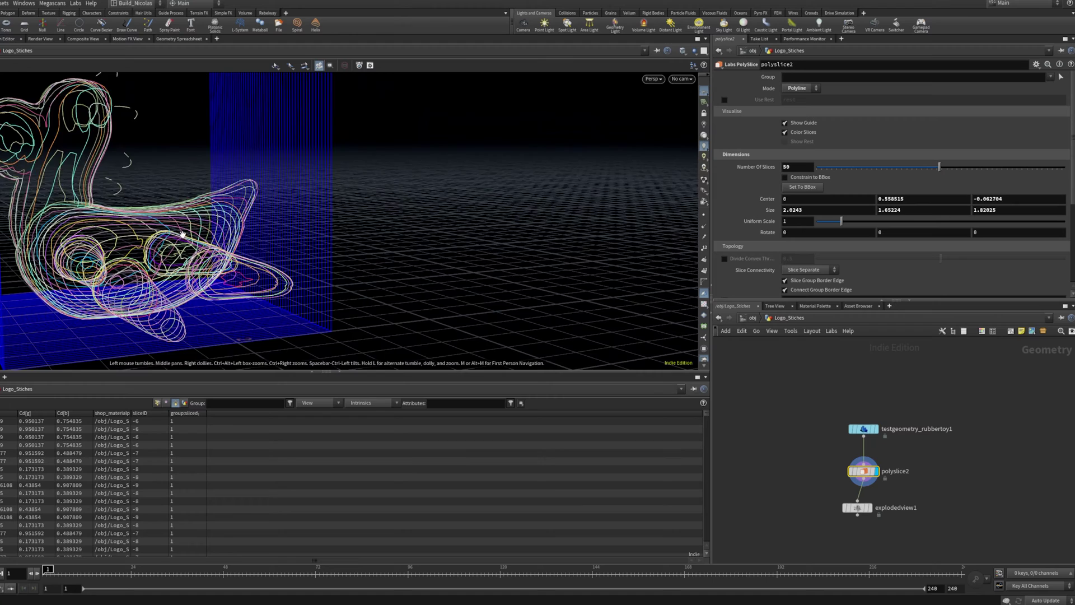
pyautogui.moveTo(228, 230); pyautogui.dragTo(460, 231, button='middle')
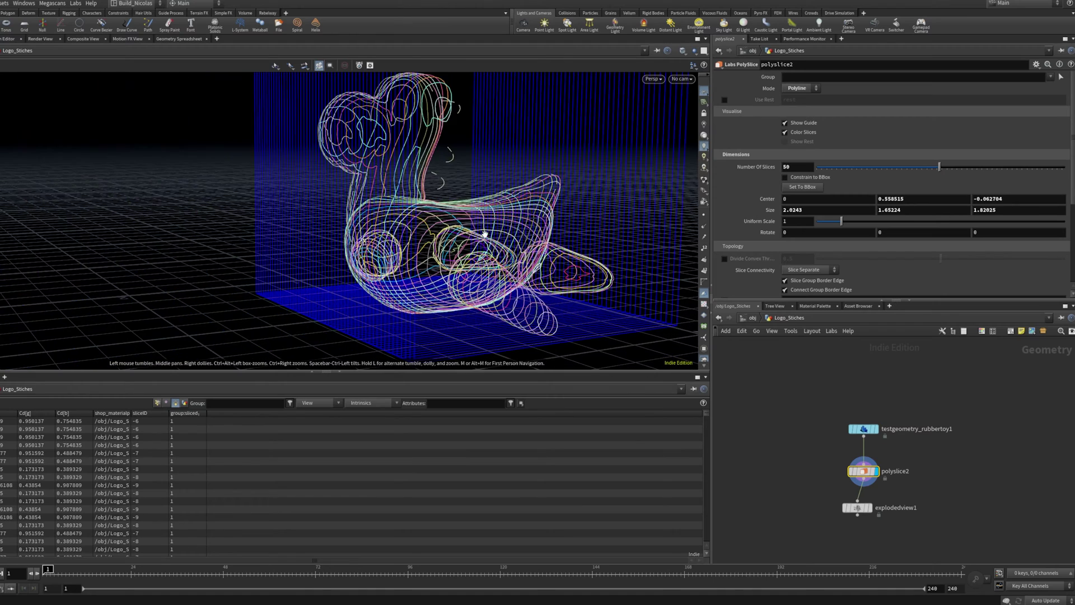
pyautogui.moveTo(459, 231); pyautogui.dragTo(311, 233, button='right')
pyautogui.moveTo(351, 228); pyautogui.dragTo(436, 231)
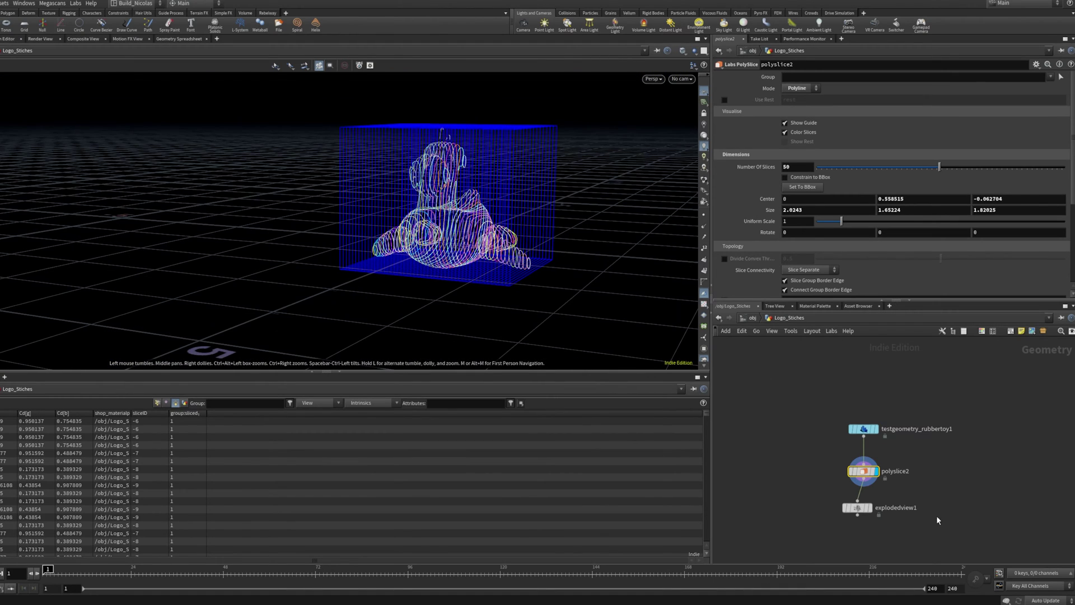
# Display explodedview1 once more, then delete the three test nodes testgeometry_rubbertoy1, polyslice2 and explodedview1
pyautogui.moveTo(938, 520); pyautogui.dragTo(892, 471, button='middle')
pyautogui.click(836, 449)
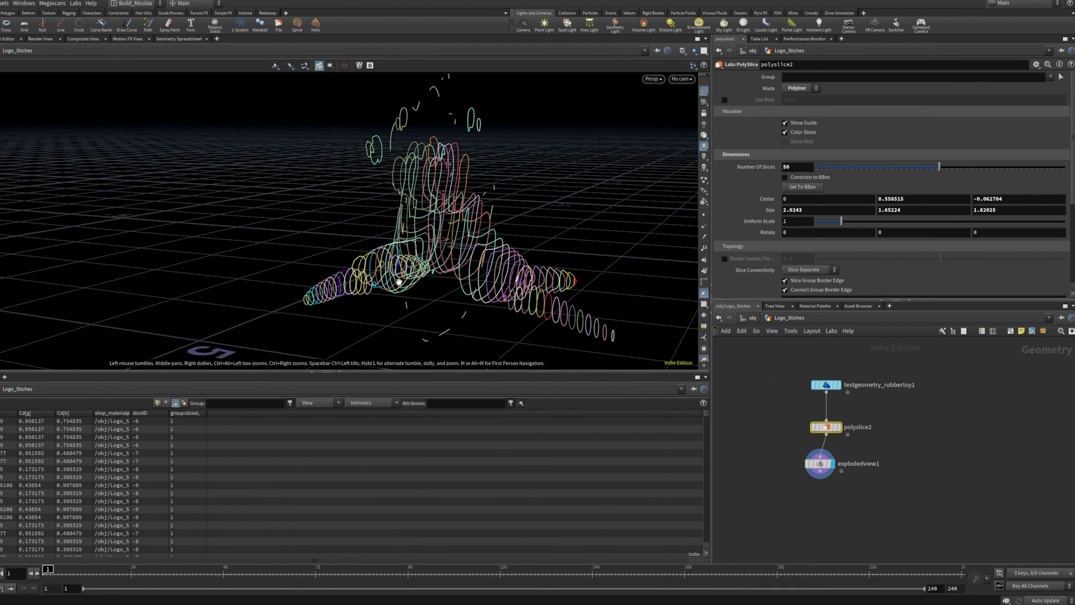
pyautogui.moveTo(757, 368); pyautogui.dragTo(913, 498)
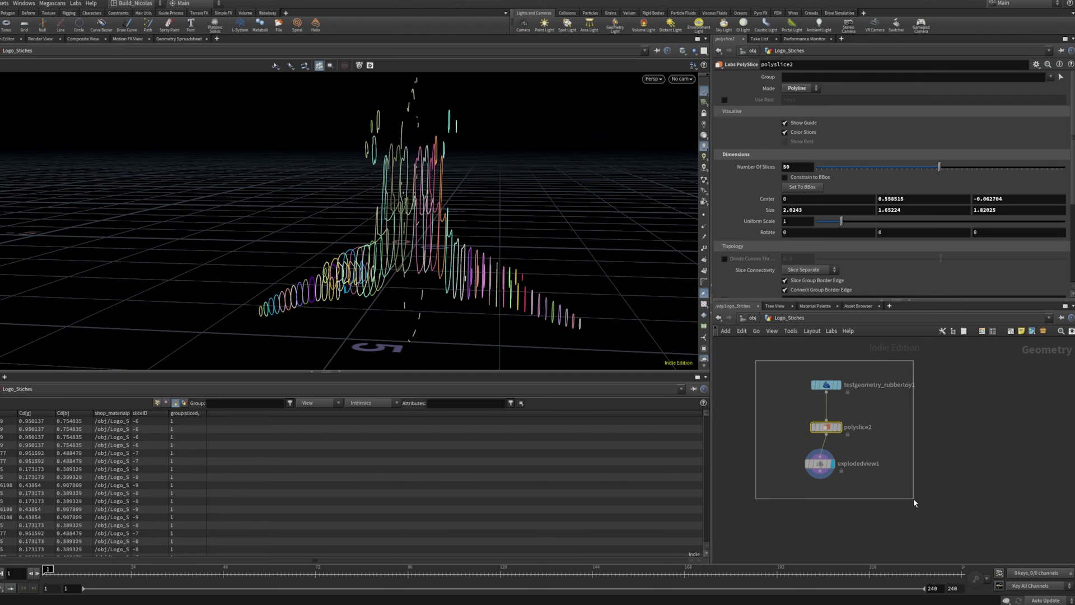
pyautogui.press('Delete')
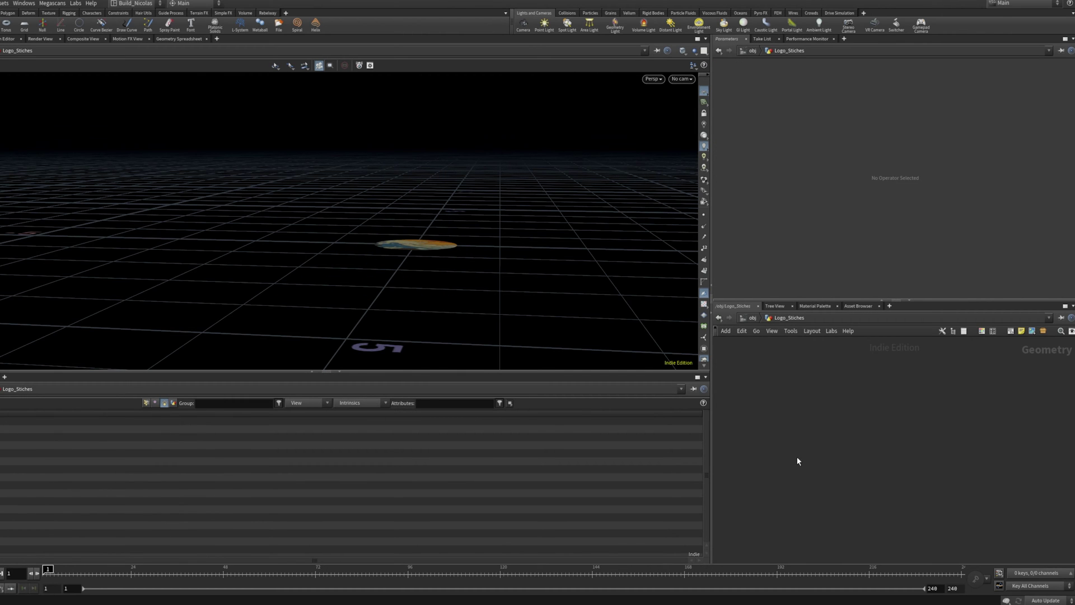
# Return to the main logo node network and view the Logotrace file cache result up close
pyautogui.press('g')
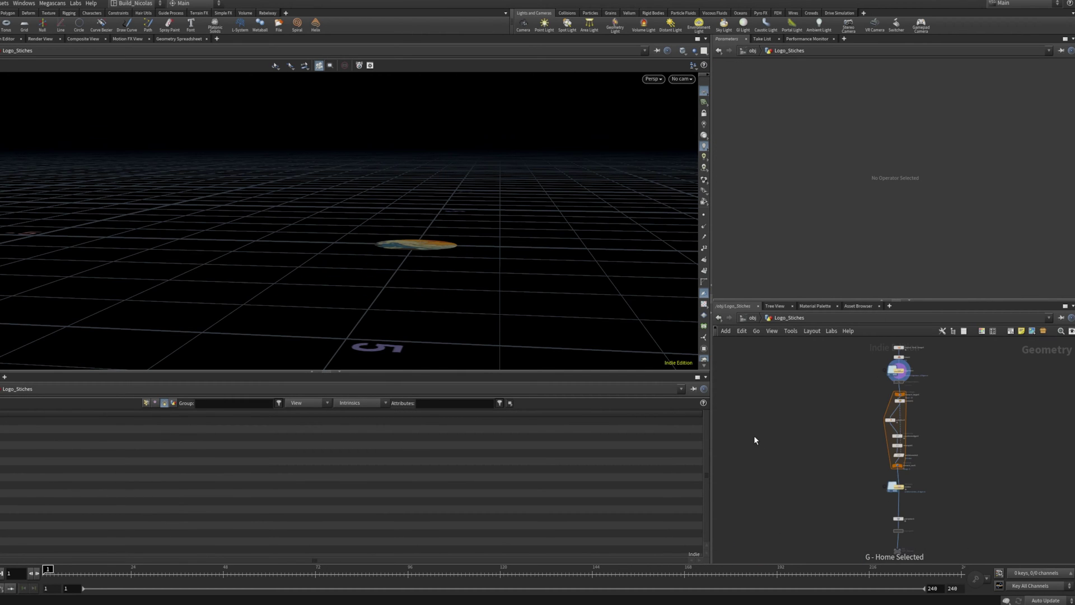
pyautogui.scroll(5, 926, 377)
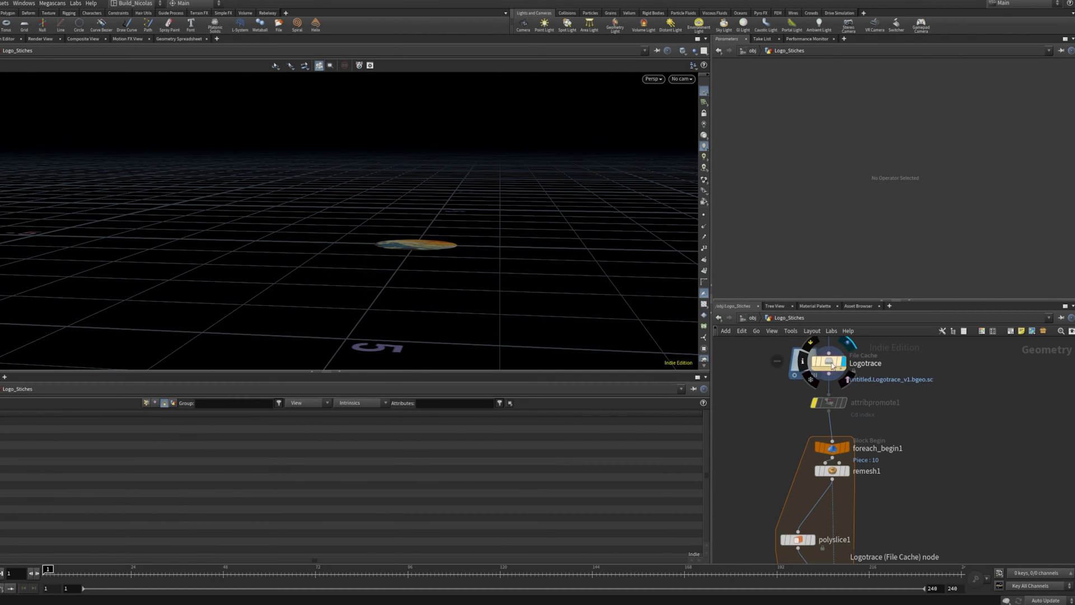
pyautogui.press('h')
pyautogui.scroll(10, 418, 192)
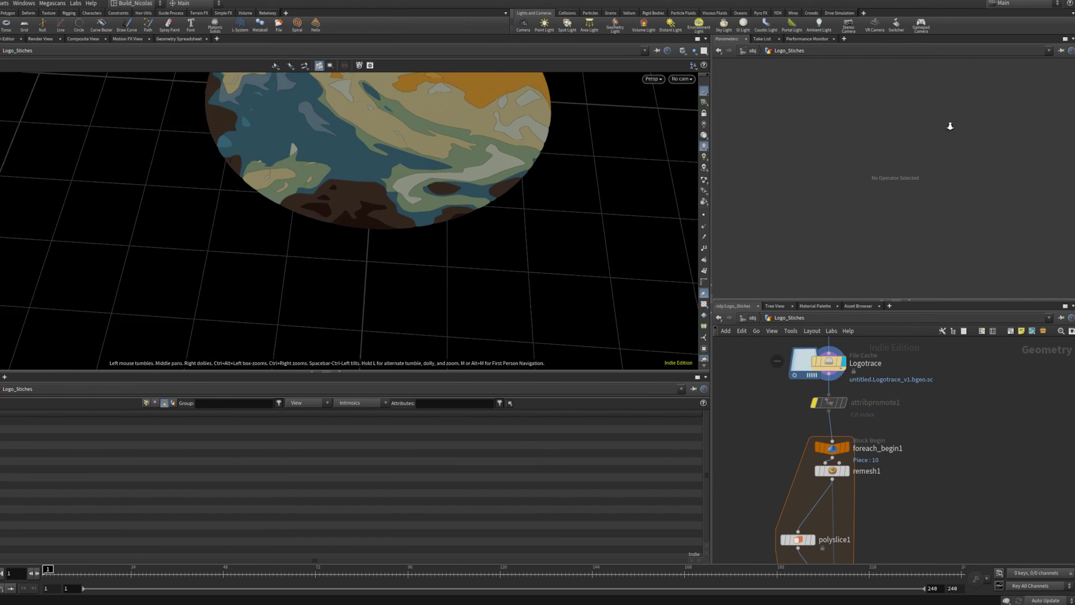
# Display foreach_begin1, remesh1 and polyslice1 in turn and zoom in on the dense slice lines
pyautogui.moveTo(975, 535); pyautogui.dragTo(983, 482, button='middle')
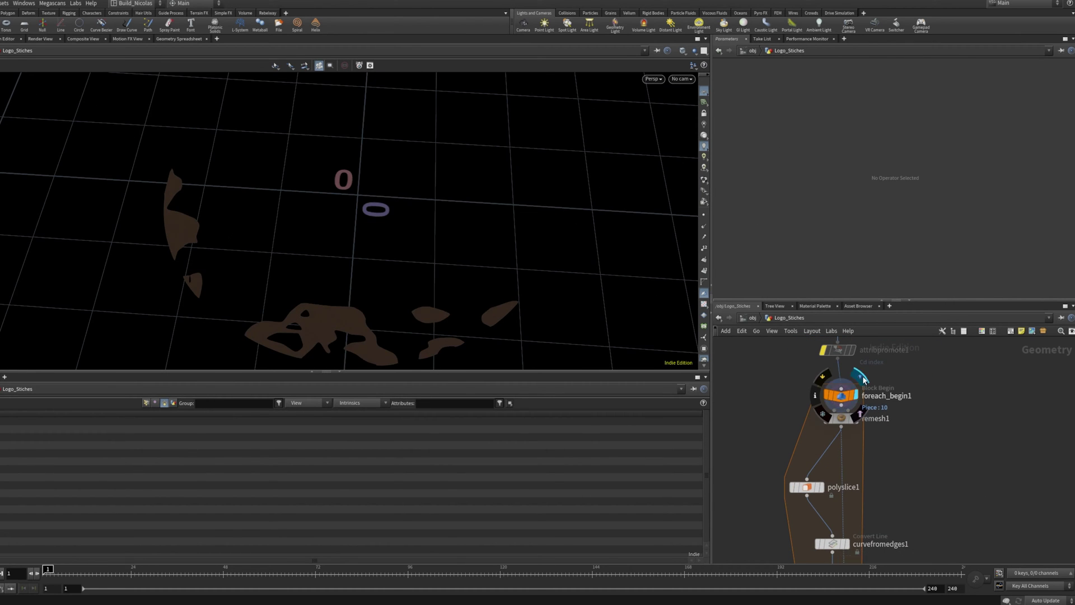
pyautogui.click(856, 394)
pyautogui.press('h')
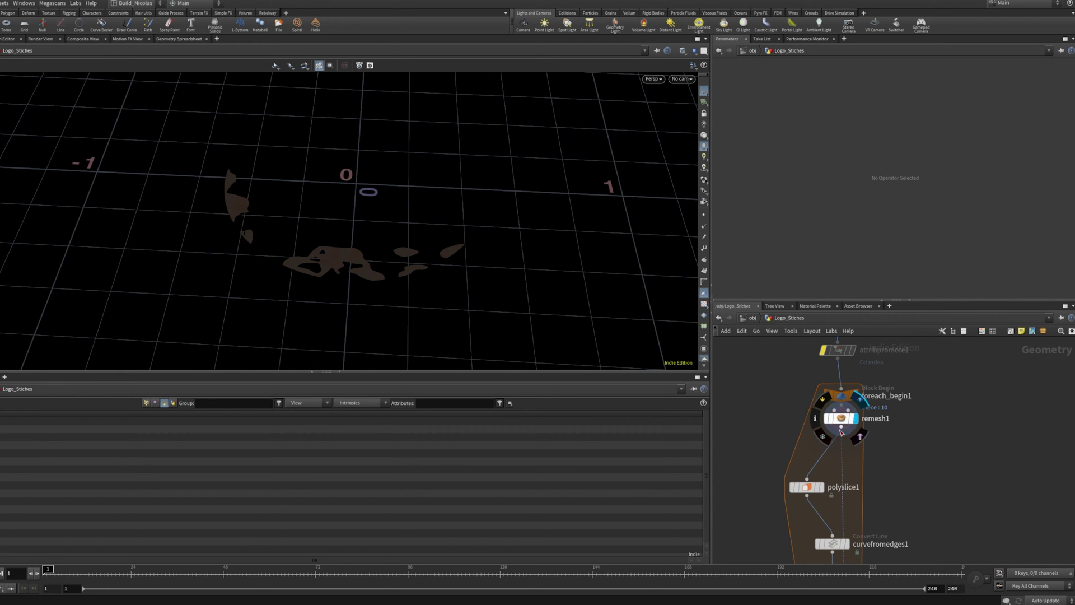
pyautogui.click(827, 475)
pyautogui.moveTo(319, 279); pyautogui.dragTo(974, 144, button='right')
pyautogui.moveTo(265, 233); pyautogui.dragTo(378, 222, button='right')
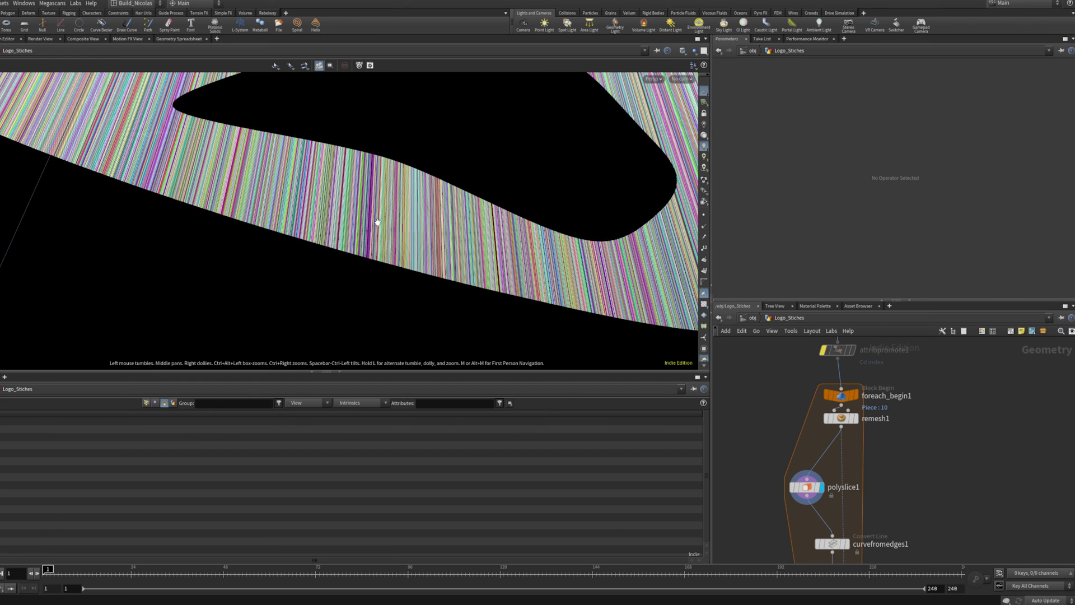
# Set polyslice1's number of slices to 100 and inspect the spaced lines across the color regions
pyautogui.click(809, 487)
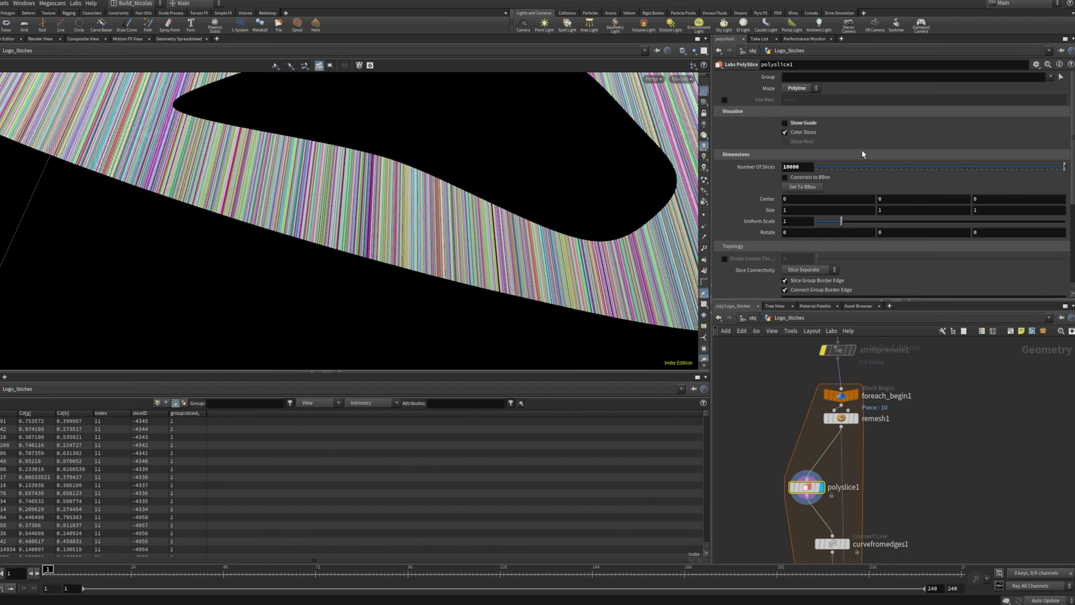
pyautogui.moveTo(939, 167); pyautogui.dragTo(1074, 165)
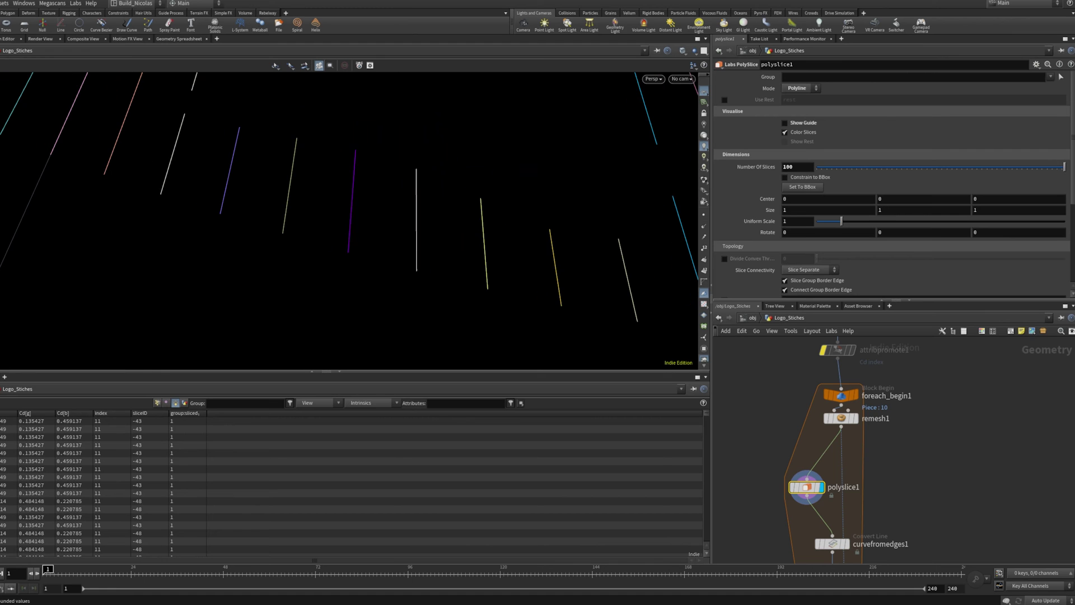
pyautogui.moveTo(429, 214); pyautogui.dragTo(347, 184, button='right')
pyautogui.moveTo(346, 184); pyautogui.dragTo(321, 221, button='middle')
pyautogui.moveTo(321, 221)
pyautogui.mouseDown(button='right')
pyautogui.moveTo(337, 181)
pyautogui.moveTo(317, 247)
pyautogui.moveTo(211, 233)
pyautogui.moveTo(319, 247)
pyautogui.moveTo(495, 188)
pyautogui.moveTo(332, 203)
pyautogui.mouseUp(button='right')
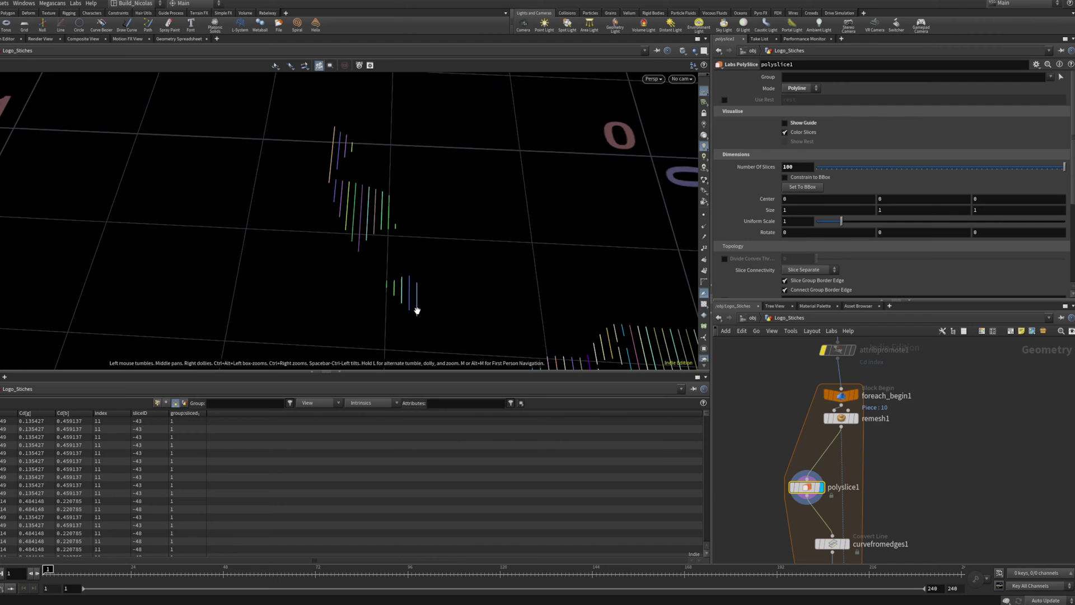
pyautogui.moveTo(455, 320); pyautogui.dragTo(405, 233, button='middle')
pyautogui.moveTo(574, 314); pyautogui.dragTo(358, 267, button='middle')
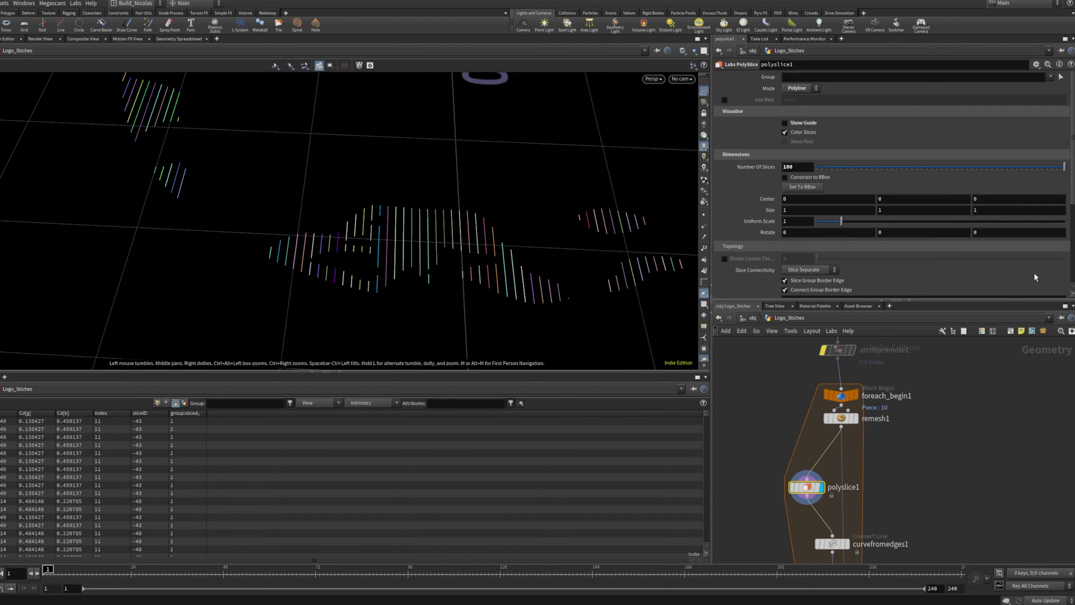
# Sort the geometry spreadsheet by index, show points in the viewport and examine the points along polyslice1's lines
pyautogui.moveTo(918, 469); pyautogui.dragTo(890, 348, button='middle')
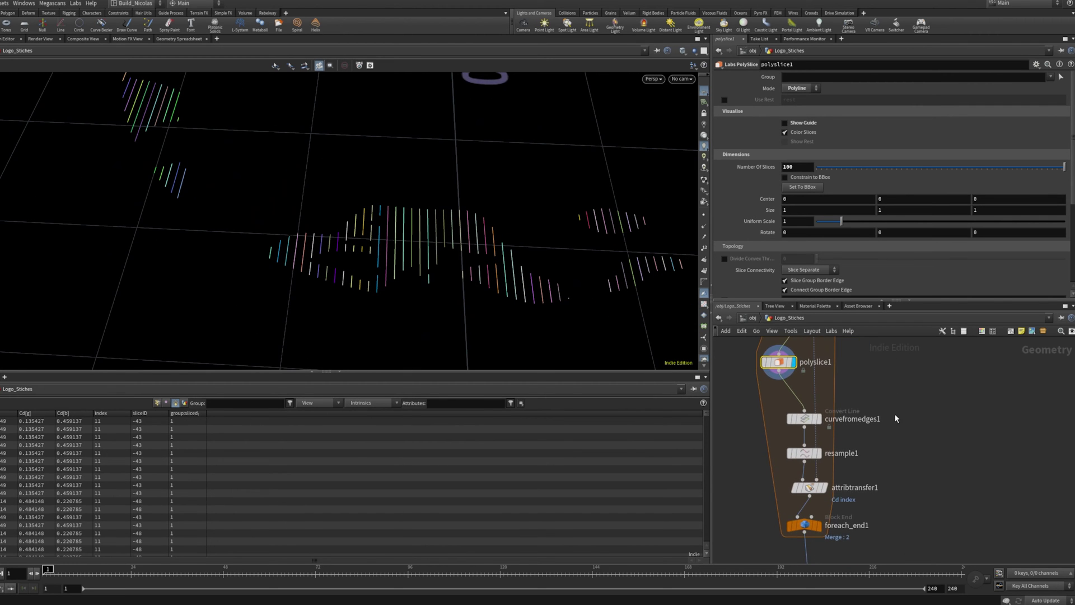
pyautogui.moveTo(902, 428); pyautogui.dragTo(926, 421, button='middle')
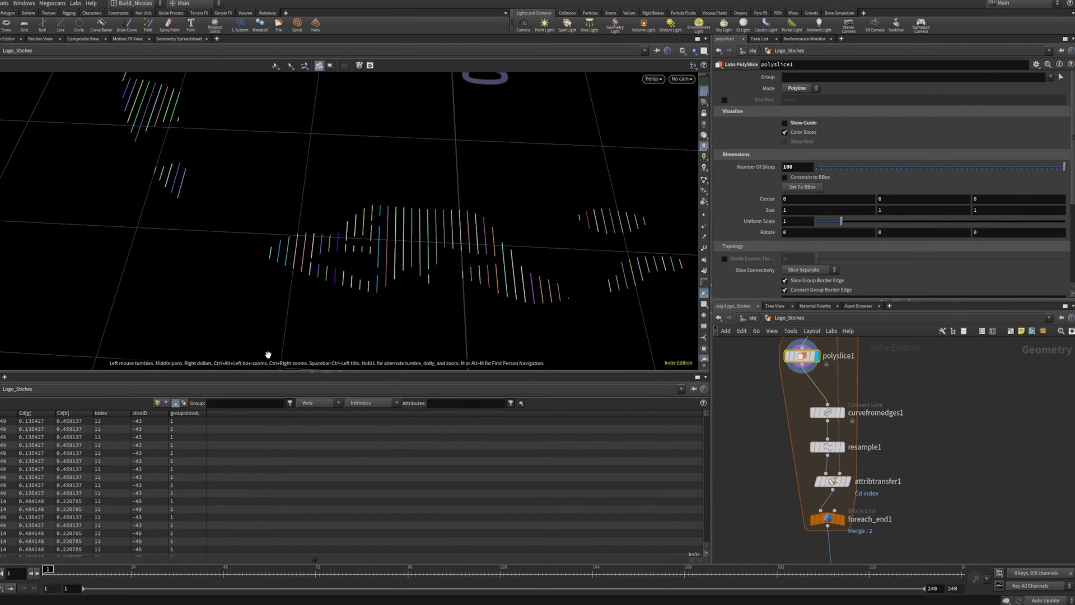
pyautogui.click(111, 413)
pyautogui.moveTo(941, 410); pyautogui.dragTo(894, 440, button='middle')
pyautogui.click(704, 215)
pyautogui.scroll(6, 459, 233)
pyautogui.scroll(-3, 386, 247)
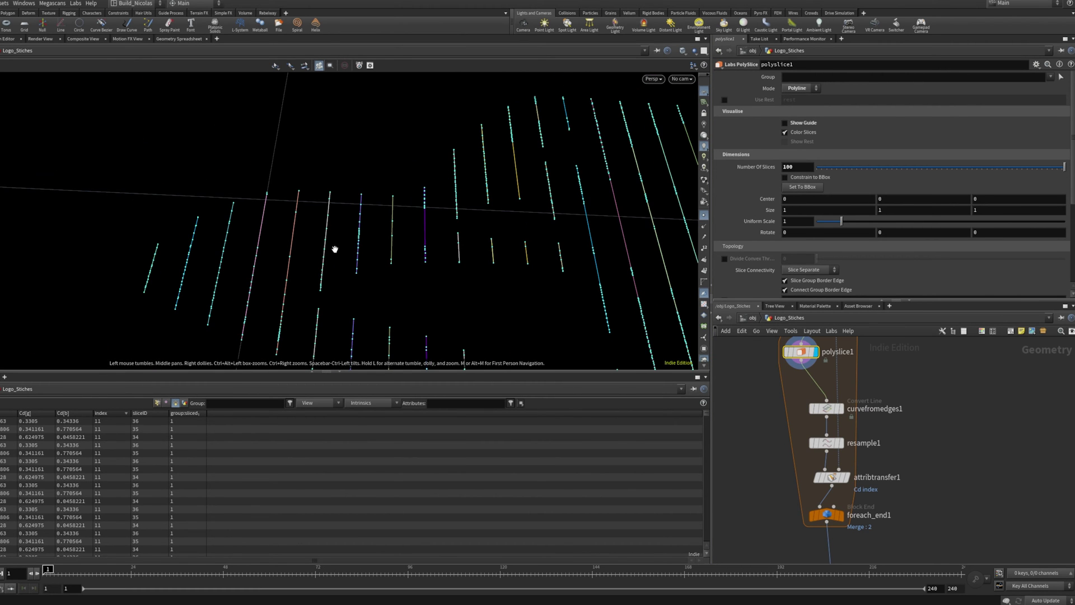
pyautogui.moveTo(263, 328); pyautogui.dragTo(337, 311, button='middle')
pyautogui.moveTo(410, 257); pyautogui.dragTo(225, 261, button='right')
pyautogui.moveTo(428, 263); pyautogui.dragTo(316, 284)
pyautogui.moveTo(418, 276); pyautogui.dragTo(407, 276, button='right')
# Display curvefromedges1 and resample1 in turn and inspect the points on the resulting curves
pyautogui.moveTo(829, 415)
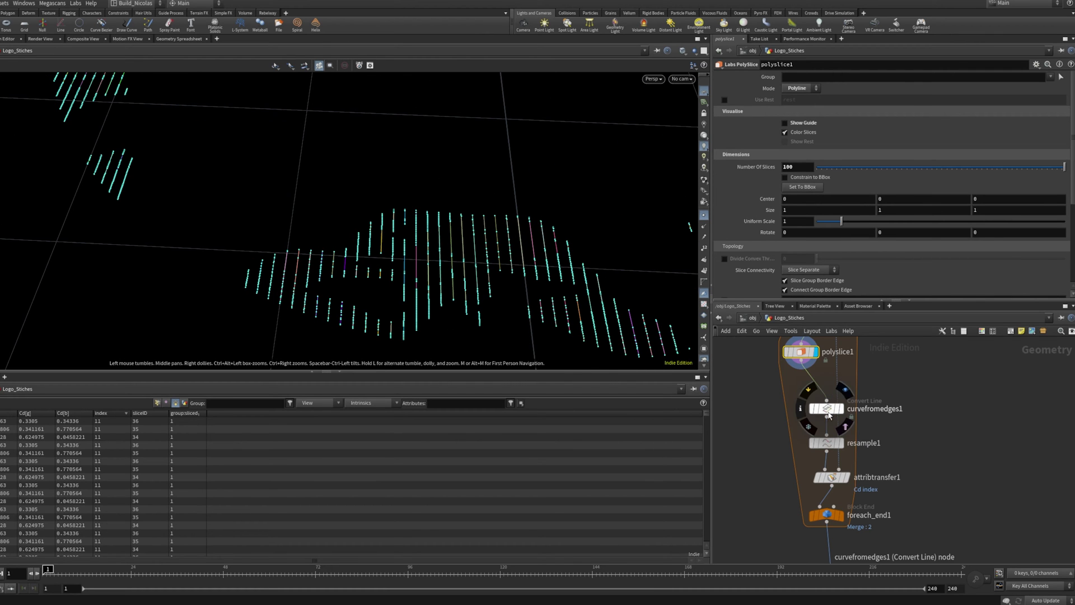
pyautogui.click(845, 391)
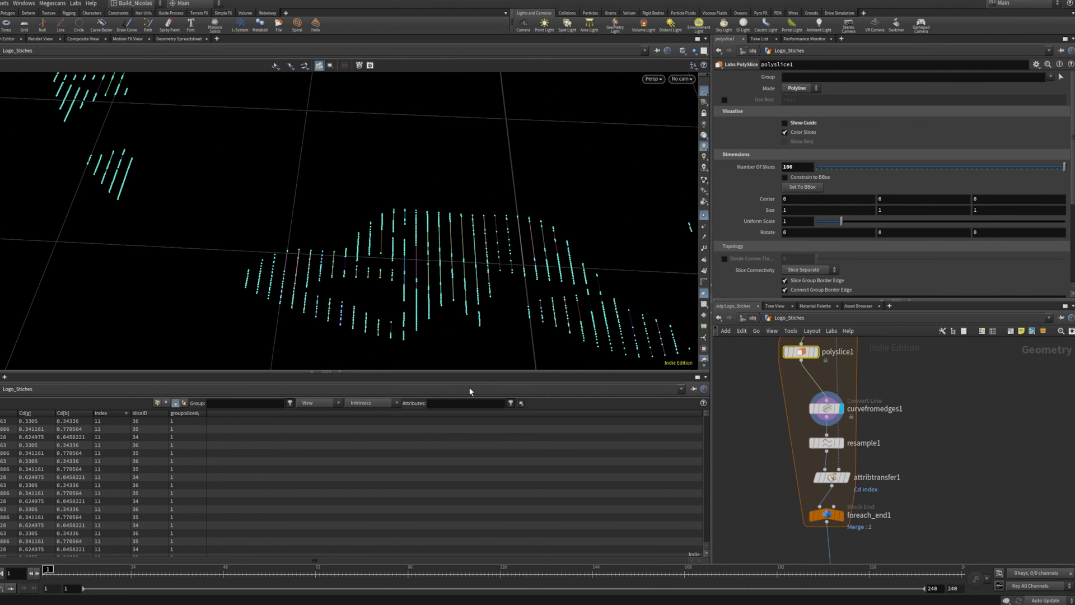
pyautogui.click(842, 443)
pyautogui.moveTo(314, 238); pyautogui.dragTo(480, 258)
pyautogui.moveTo(317, 246); pyautogui.dragTo(413, 252)
pyautogui.moveTo(413, 252); pyautogui.dragTo(504, 243, button='right')
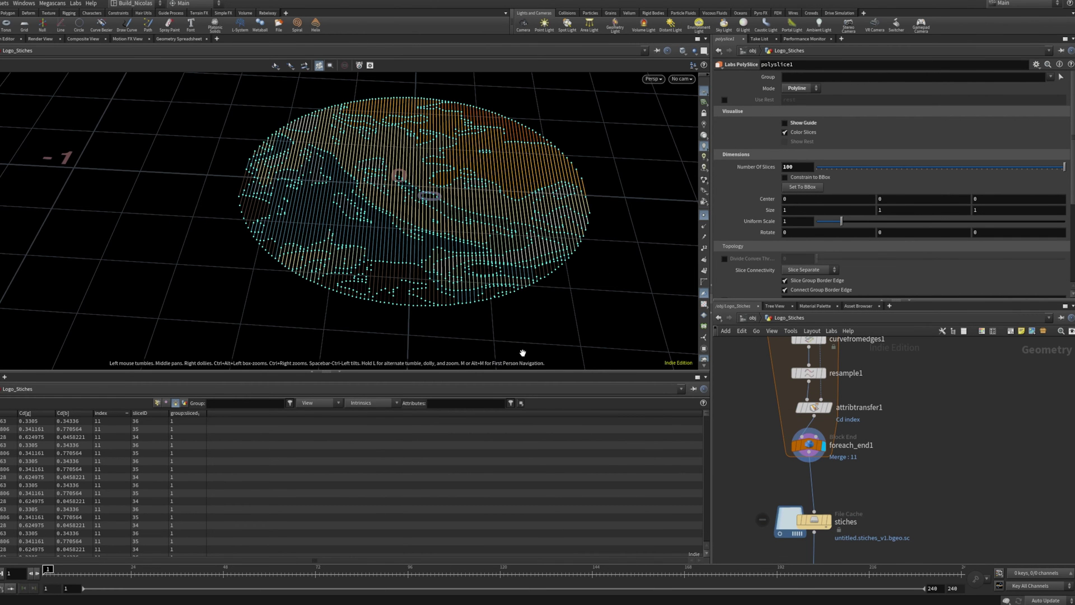
# Examine the merged logo lines at foreach_end1 from different angles with point display turned off
pyautogui.moveTo(409, 197); pyautogui.dragTo(442, 243)
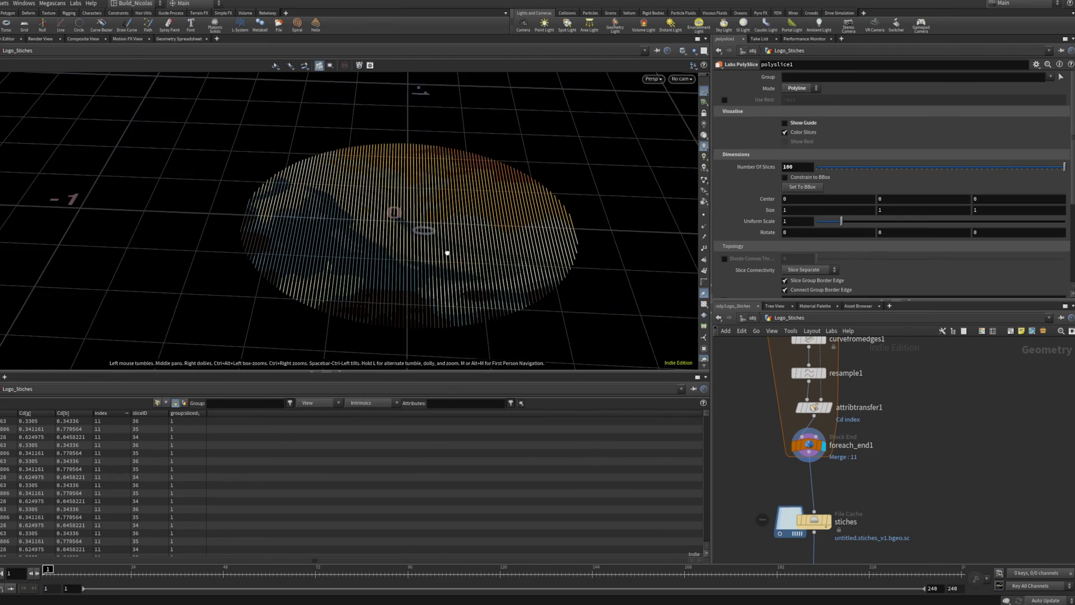
pyautogui.moveTo(364, 213); pyautogui.dragTo(581, 253, button='right')
pyautogui.moveTo(581, 253); pyautogui.dragTo(319, 206)
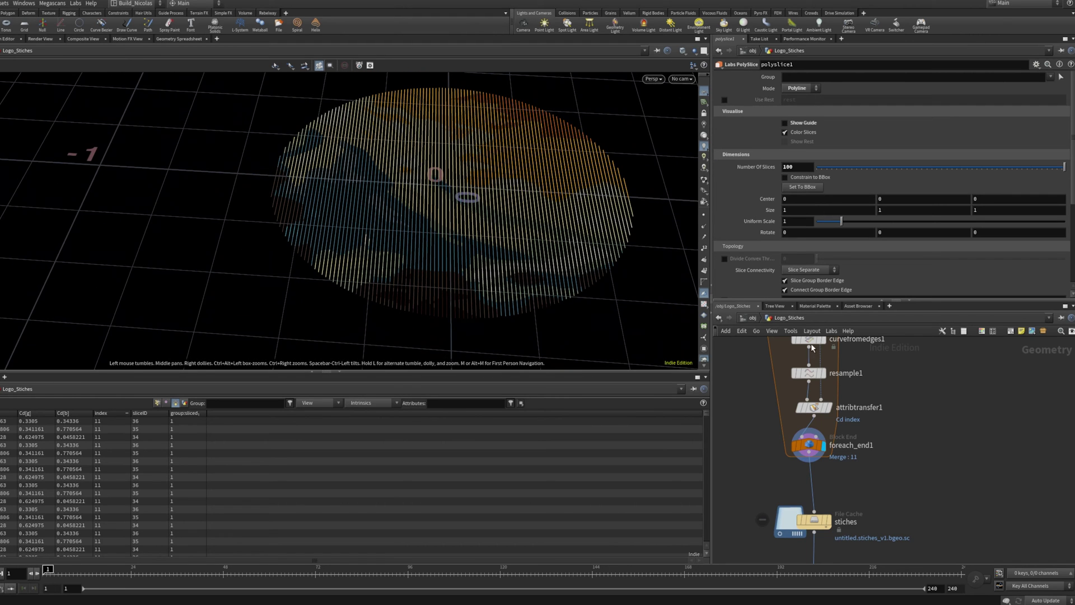
# Display the stiches file cache and inspect the densely stitched logo from several angles and distances
pyautogui.scroll(-5, 811, 359)
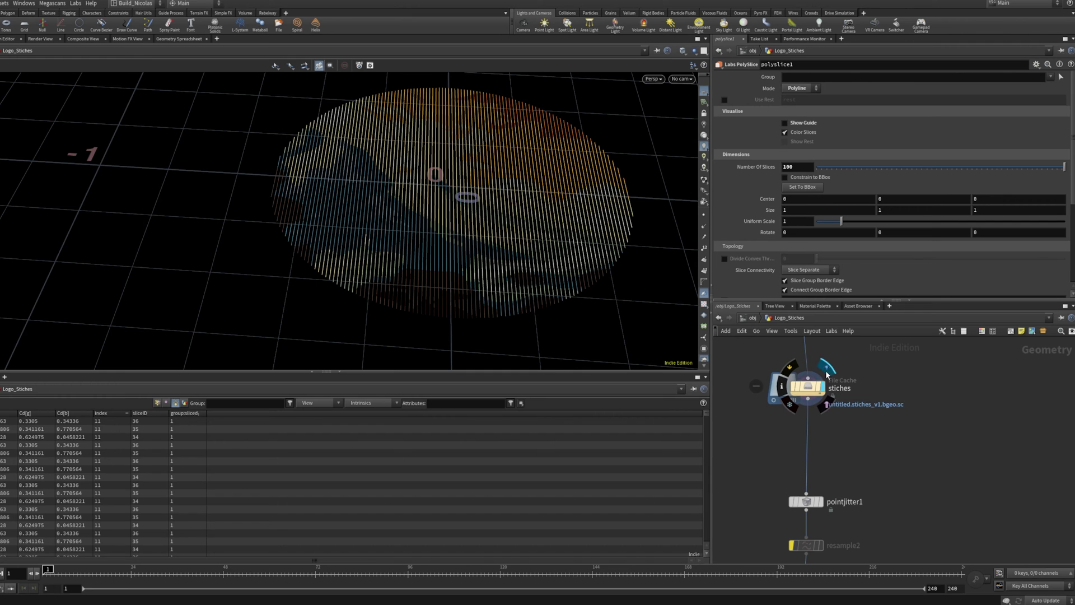
pyautogui.click(827, 374)
pyautogui.moveTo(355, 242); pyautogui.dragTo(417, 231)
pyautogui.moveTo(537, 219); pyautogui.dragTo(277, 199, button='right')
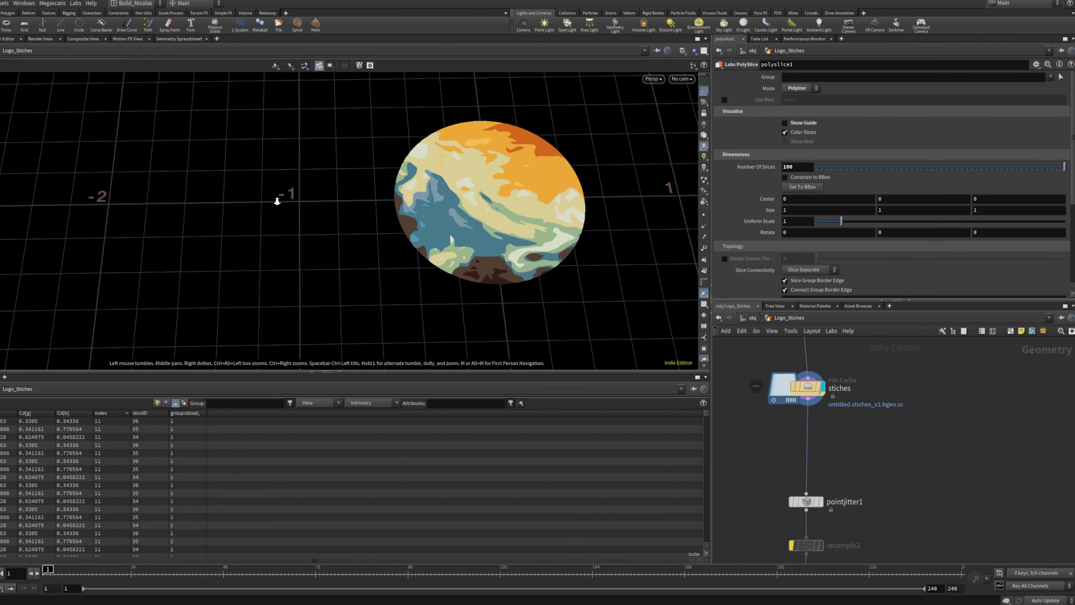
pyautogui.moveTo(489, 225); pyautogui.dragTo(404, 230, button='middle')
pyautogui.moveTo(414, 209)
pyautogui.mouseDown()
pyautogui.moveTo(439, 250)
pyautogui.moveTo(411, 226)
pyautogui.moveTo(410, 192)
pyautogui.mouseUp()
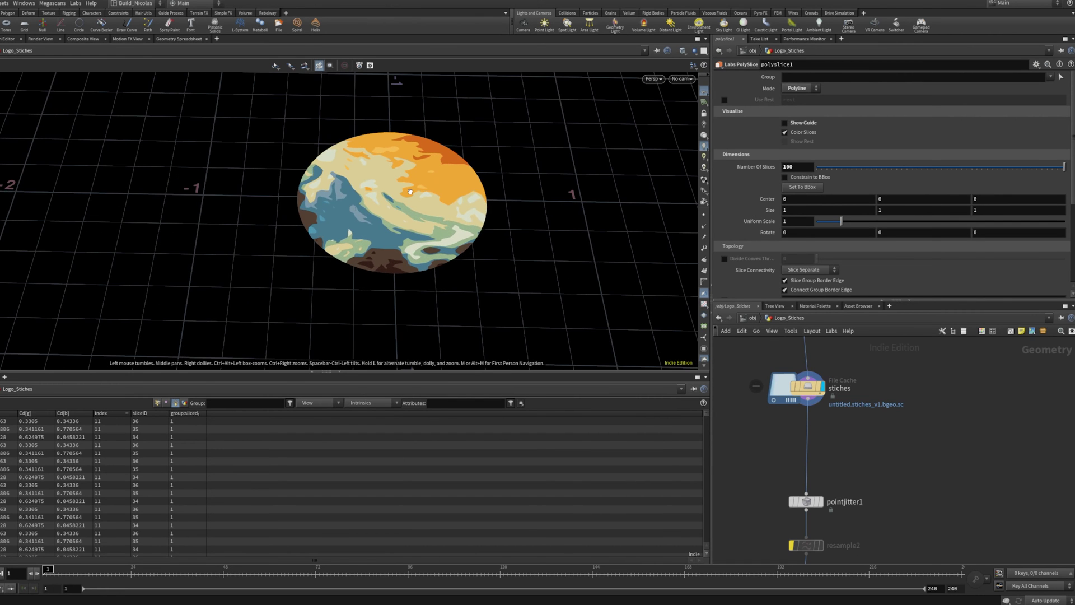
pyautogui.moveTo(332, 248); pyautogui.dragTo(704, 167, button='right')
pyautogui.moveTo(392, 234); pyautogui.dragTo(850, 157, button='right')
pyautogui.moveTo(438, 192); pyautogui.dragTo(112, 156, button='right')
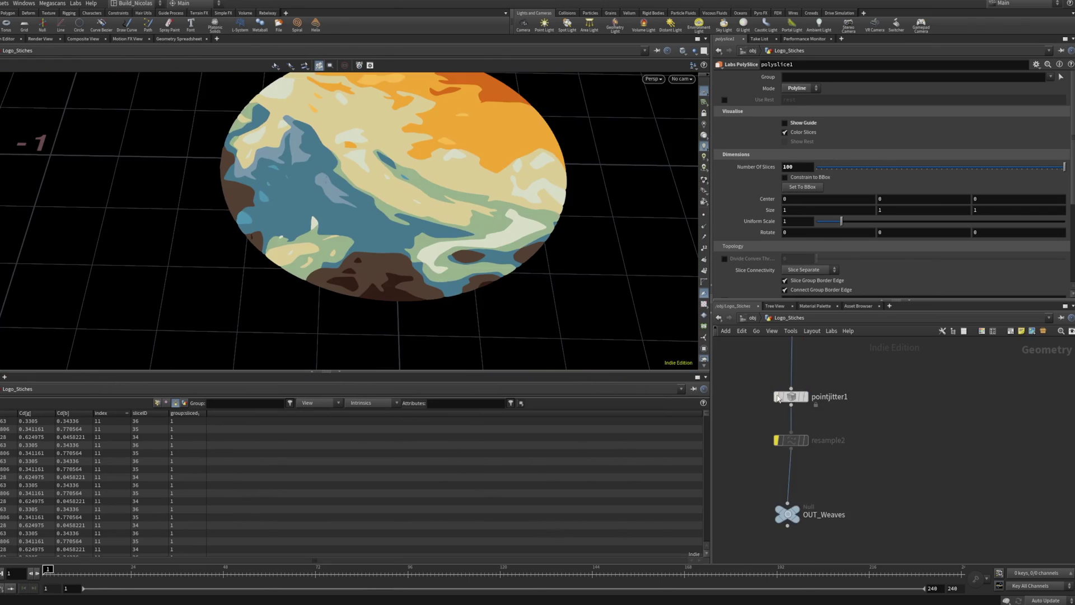
# Inspect the jittered thread lines at pointjitter1, re-enable the bypassed resample2 node and display OUT_Weaves
pyautogui.scroll(5, 258, 249)
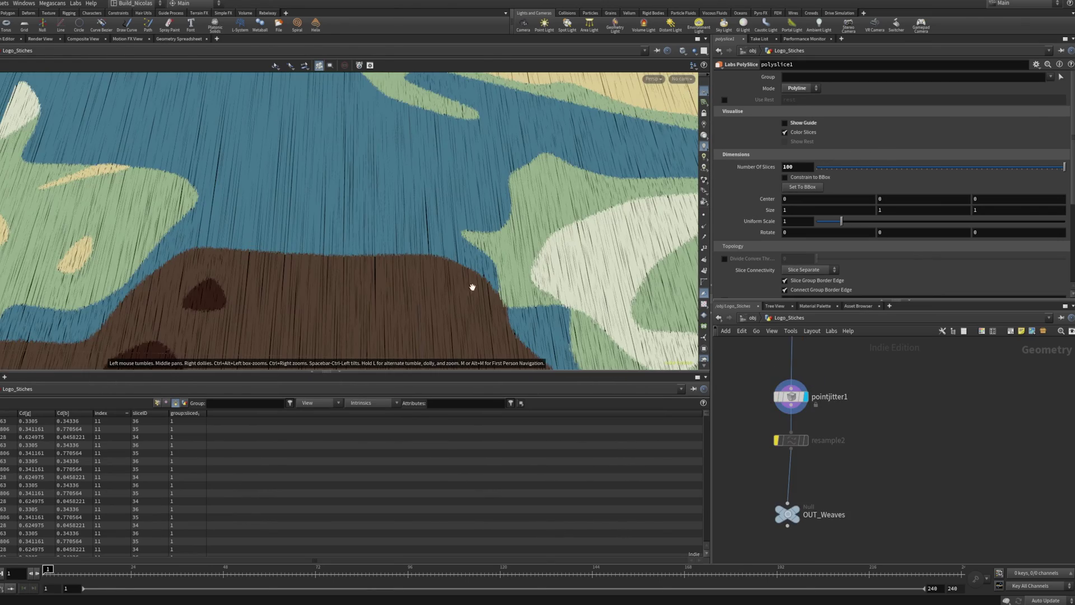
pyautogui.moveTo(383, 327); pyautogui.dragTo(615, 345, button='middle')
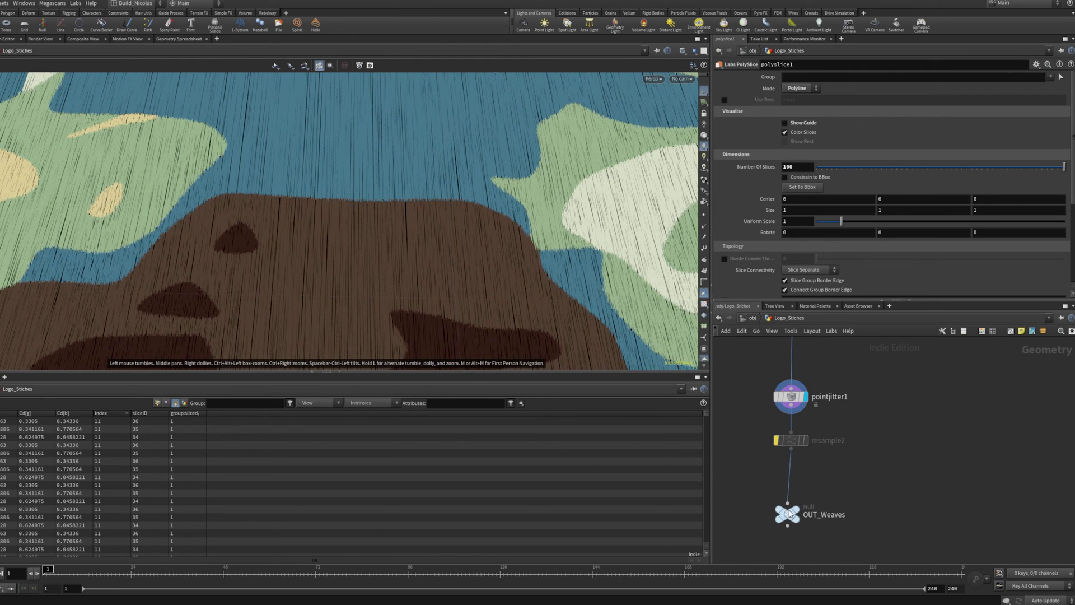
pyautogui.moveTo(793, 443)
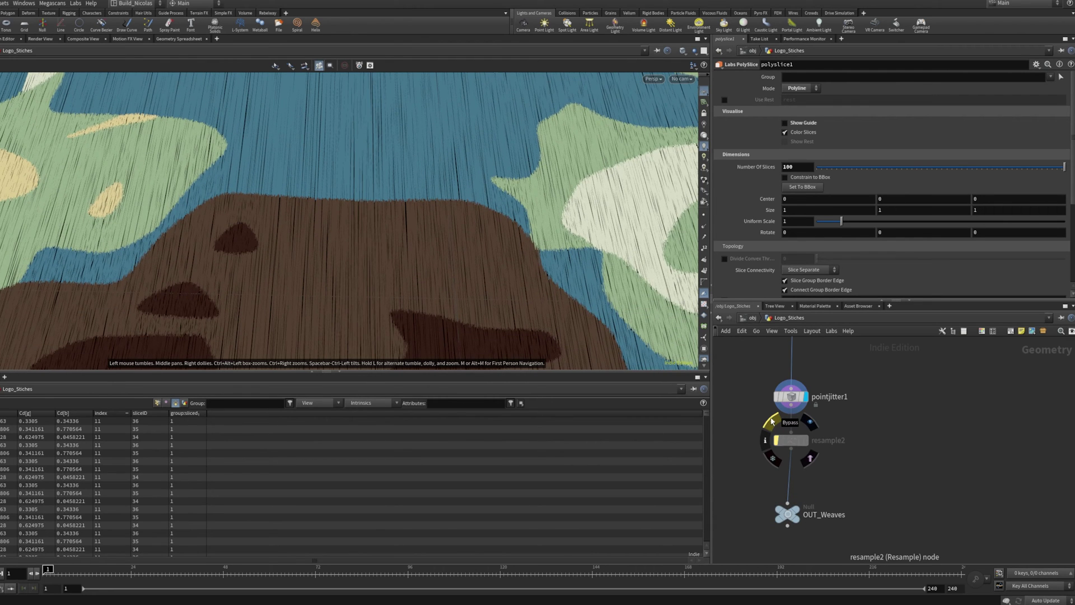
pyautogui.click(772, 421)
pyautogui.click(809, 498)
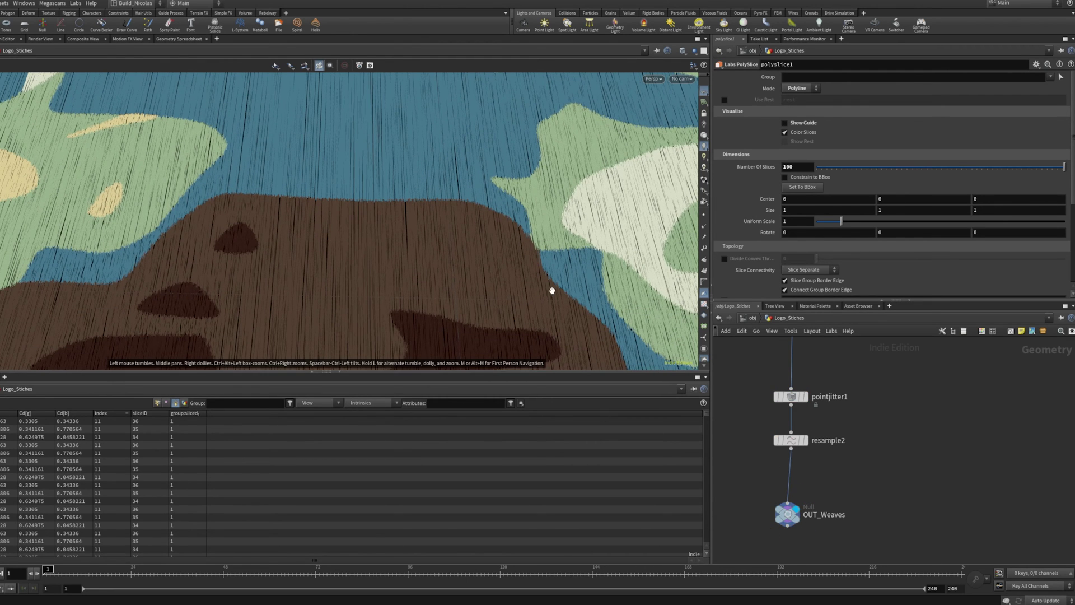
# Examine the finished stitched logo at OUT_Weaves from several distances and angles
pyautogui.moveTo(553, 291); pyautogui.dragTo(211, 240, button='right')
pyautogui.moveTo(526, 188); pyautogui.dragTo(414, 253, button='middle')
pyautogui.moveTo(414, 253); pyautogui.dragTo(277, 269, button='right')
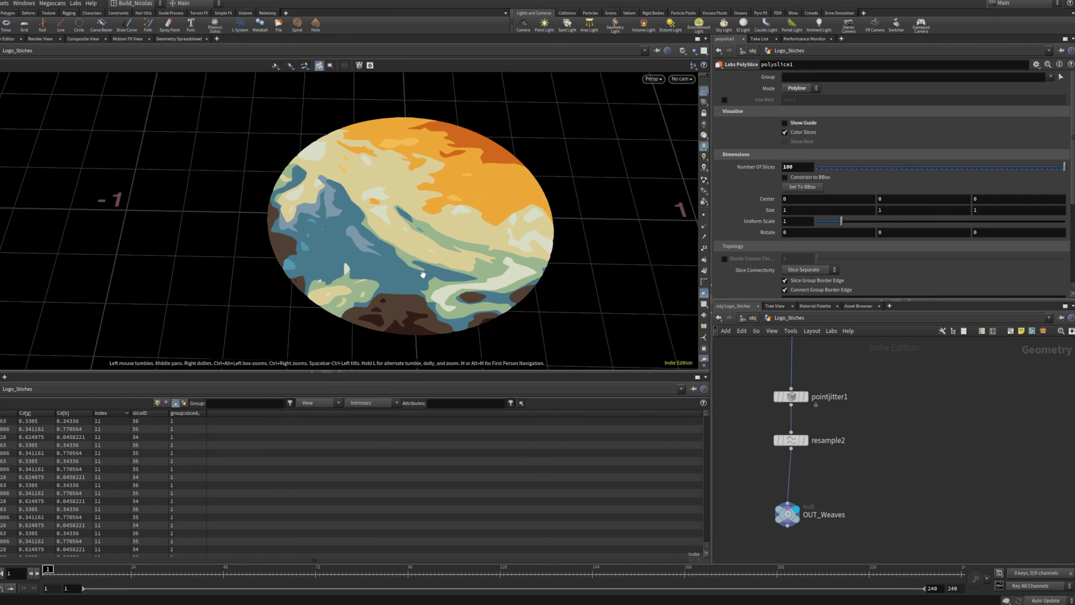
pyautogui.moveTo(423, 274); pyautogui.dragTo(418, 310)
pyautogui.moveTo(372, 253); pyautogui.dragTo(532, 252, button='right')
pyautogui.moveTo(236, 260); pyautogui.dragTo(326, 321, button='middle')
pyautogui.moveTo(354, 258); pyautogui.dragTo(547, 193, button='right')
pyautogui.moveTo(496, 197); pyautogui.dragTo(267, 209, button='middle')
pyautogui.hotkey('space', 'h')
# Add a Labs Splatter node to the empty geo2 network
pyautogui.moveTo(887, 468)
pyautogui.mouseDown(button='middle')
pyautogui.moveTo(958, 503)
pyautogui.moveTo(907, 470)
pyautogui.mouseUp(button='middle')
pyautogui.press('Tab')
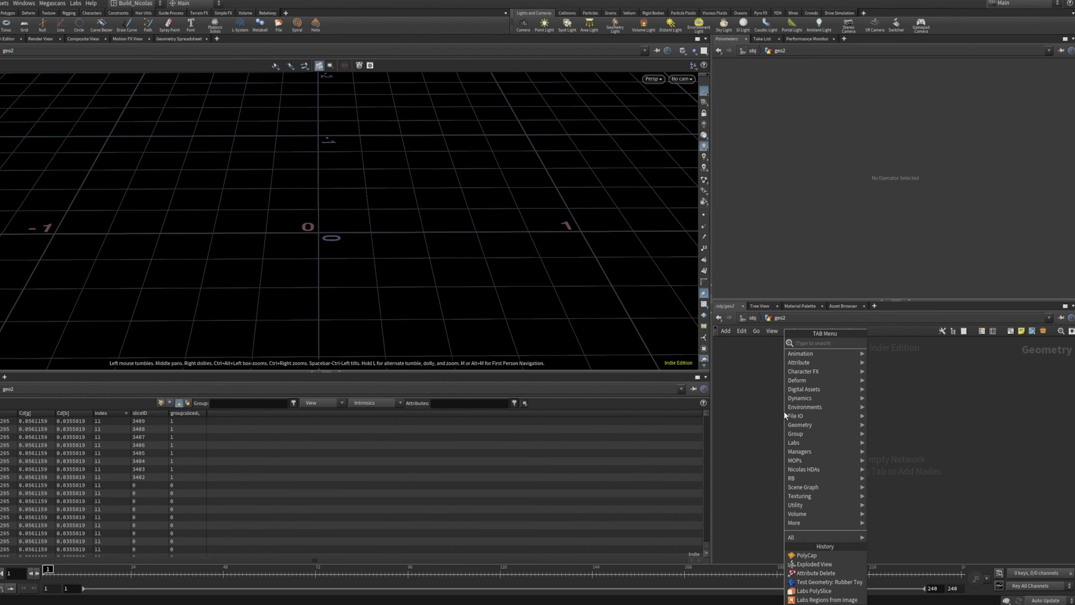
pyautogui.write('labs sl')
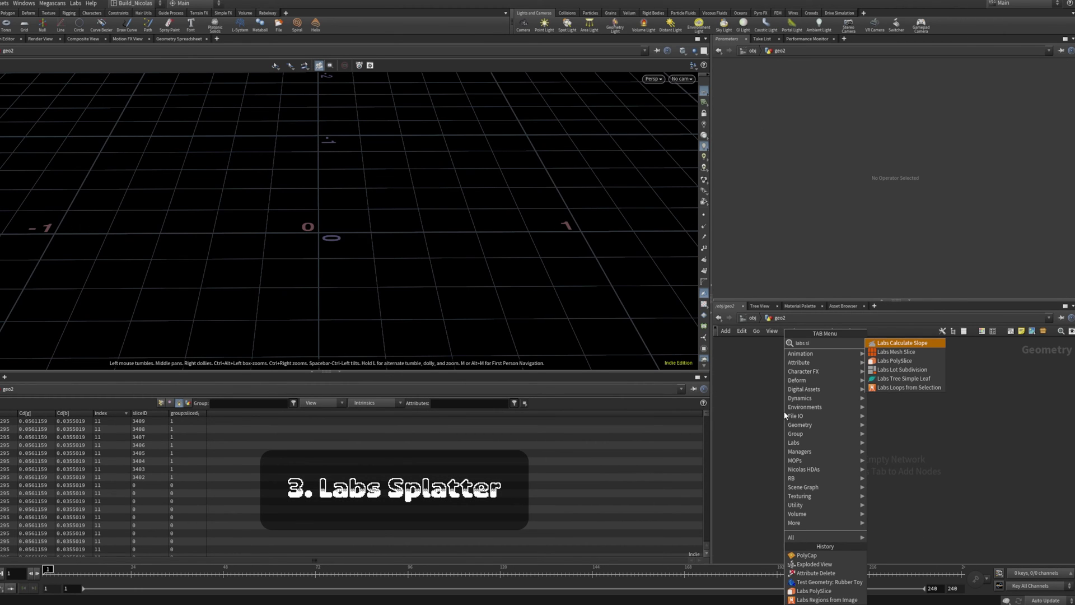
pyautogui.press('BackSpace')
pyautogui.write('pla')
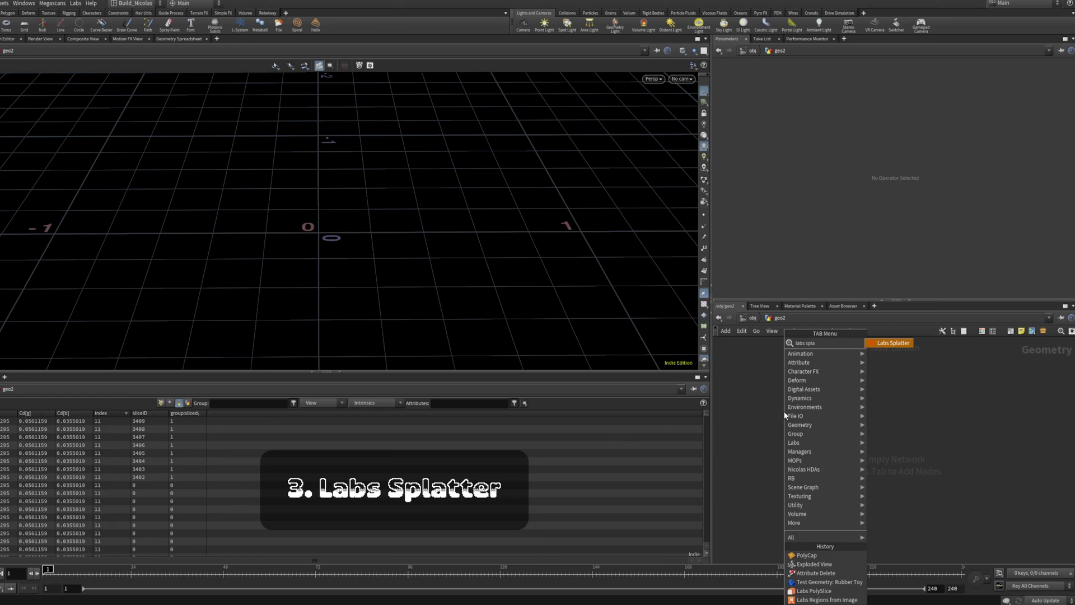
pyautogui.press('Return')
pyautogui.click(787, 404)
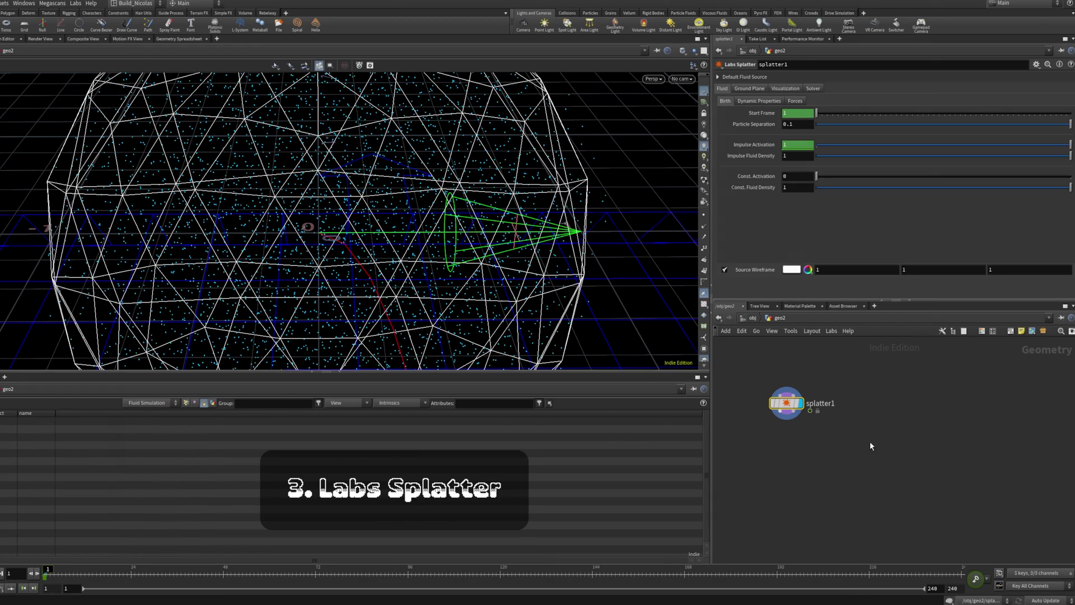
# Examine splatter1's source sphere, trajectory and ground plane from several angles and preview the first simulation frames
pyautogui.moveTo(526, 269); pyautogui.dragTo(156, 245, button='right')
pyautogui.moveTo(442, 319); pyautogui.dragTo(388, 290)
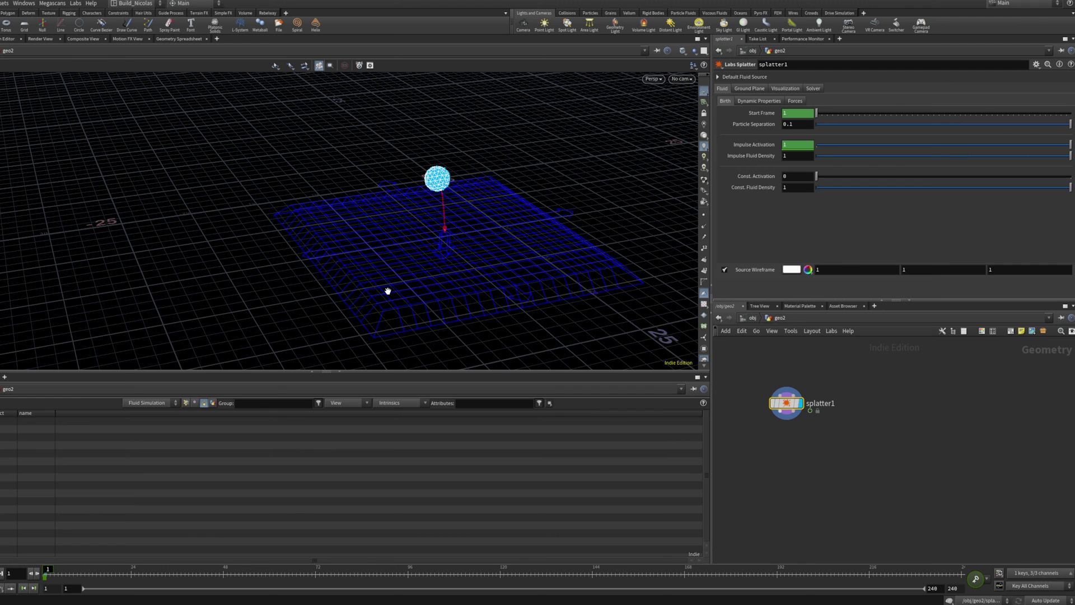
pyautogui.keyDown('alt'); pyautogui.moveTo(461, 306); pyautogui.dragTo(398, 257); pyautogui.keyUp('alt')
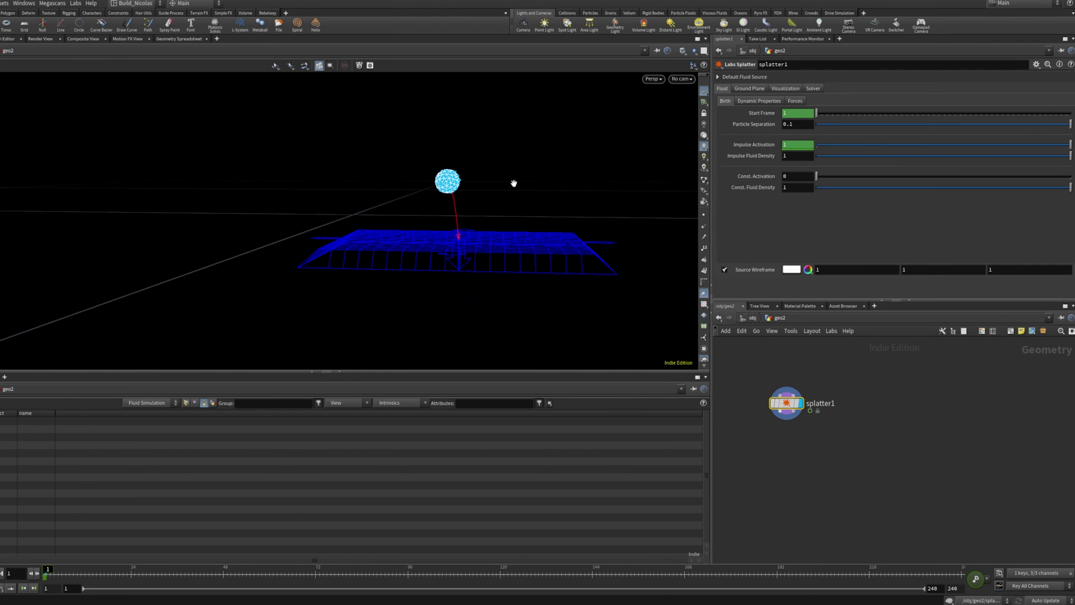
pyautogui.keyDown('alt'); pyautogui.moveTo(488, 186); pyautogui.dragTo(486, 207); pyautogui.keyUp('alt')
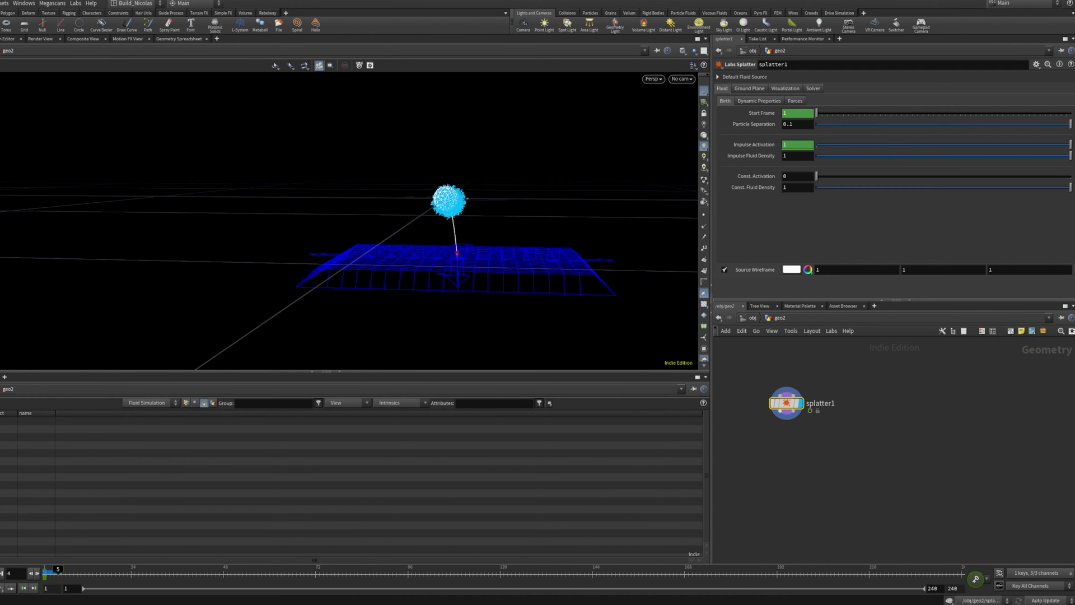
pyautogui.keyDown('alt'); pyautogui.moveTo(372, 288); pyautogui.dragTo(401, 278); pyautogui.keyUp('alt')
pyautogui.keyDown('alt'); pyautogui.moveTo(401, 279); pyautogui.dragTo(471, 265, button='right'); pyautogui.keyUp('alt')
pyautogui.keyDown('alt'); pyautogui.moveTo(470, 265); pyautogui.dragTo(538, 272); pyautogui.keyUp('alt')
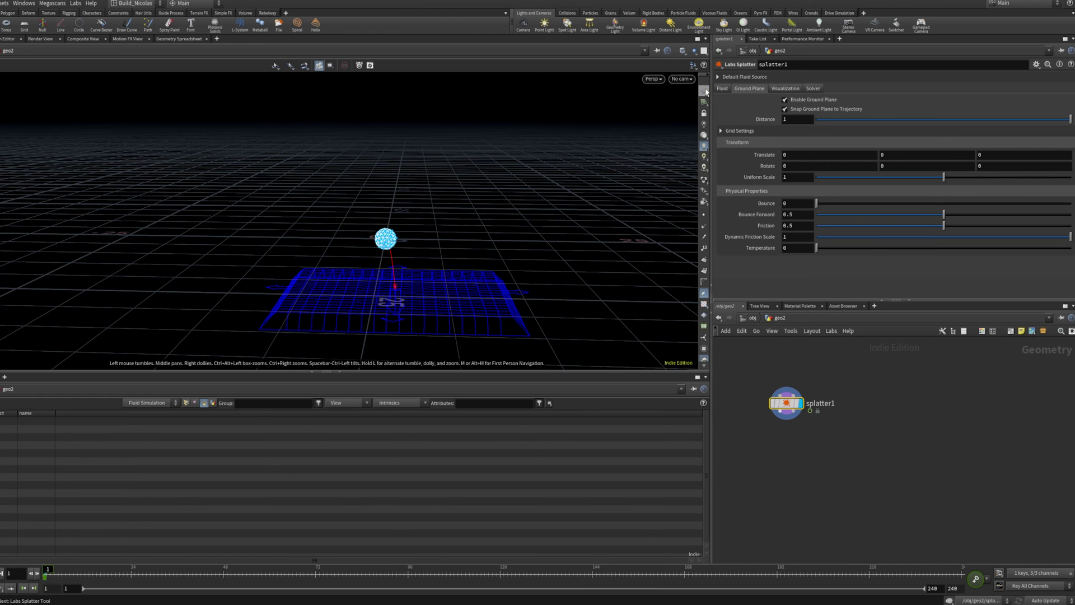
# Hide the viewport's reference grid and inspect the fluid source above its ground plane
pyautogui.click(705, 93)
pyautogui.keyDown('alt'); pyautogui.moveTo(444, 287); pyautogui.dragTo(416, 265, button='middle'); pyautogui.keyUp('alt')
pyautogui.keyDown('alt'); pyautogui.moveTo(430, 271); pyautogui.dragTo(385, 267); pyautogui.keyUp('alt')
pyautogui.moveTo(377, 266)
pyautogui.mouseDown(button='right')
pyautogui.moveTo(610, 237)
pyautogui.moveTo(376, 253)
pyautogui.mouseUp(button='right')
pyautogui.keyDown('alt'); pyautogui.moveTo(375, 253); pyautogui.dragTo(447, 269); pyautogui.keyUp('alt')
pyautogui.moveTo(355, 208); pyautogui.dragTo(553, 213, button='right')
pyautogui.keyDown('alt'); pyautogui.moveTo(374, 234); pyautogui.dragTo(345, 202); pyautogui.keyUp('alt')
pyautogui.moveTo(364, 215); pyautogui.dragTo(397, 258, button='middle')
# Set the magnitude of splatter1's initial fluid velocity to 7.25 and inspect the curved trajectory
pyautogui.click(724, 89)
pyautogui.moveTo(308, 279); pyautogui.dragTo(334, 276)
pyautogui.moveTo(485, 302); pyautogui.dragTo(481, 278, button='middle')
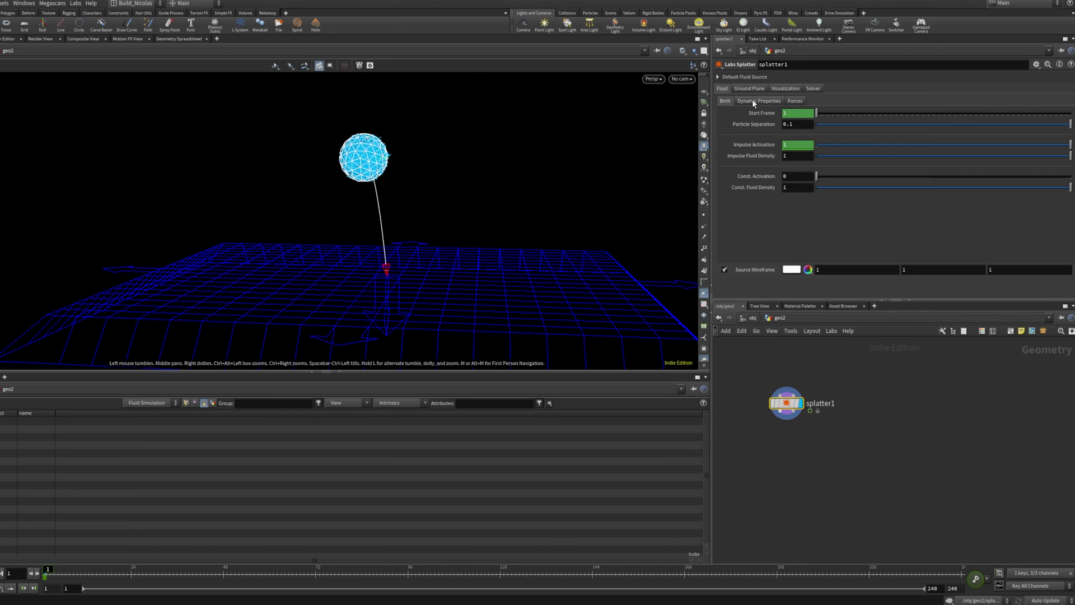
pyautogui.click(797, 101)
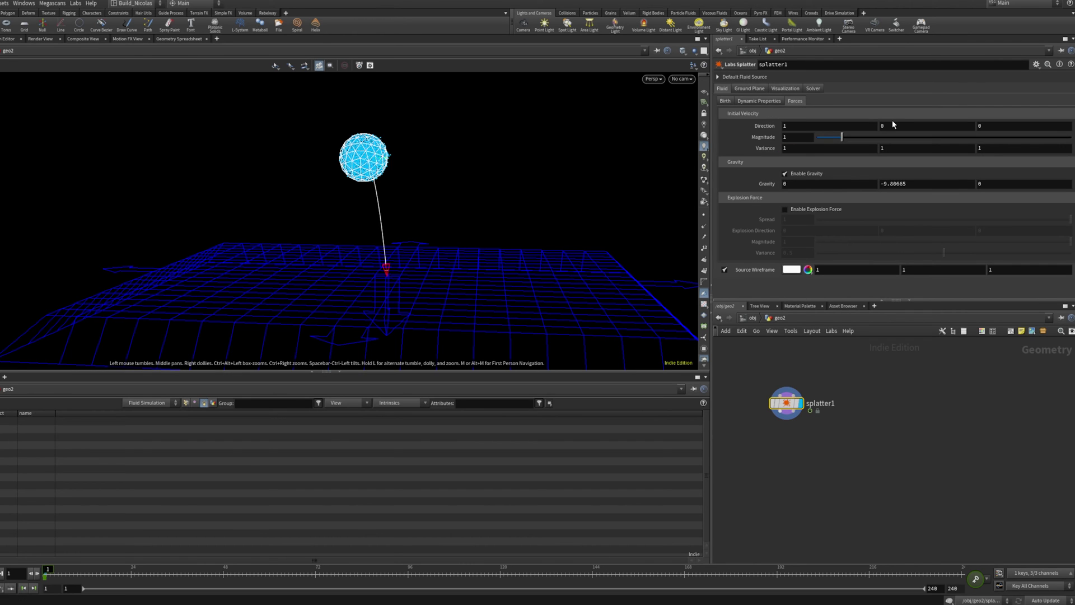
pyautogui.moveTo(797, 127); pyautogui.dragTo(796, 125, button='middle')
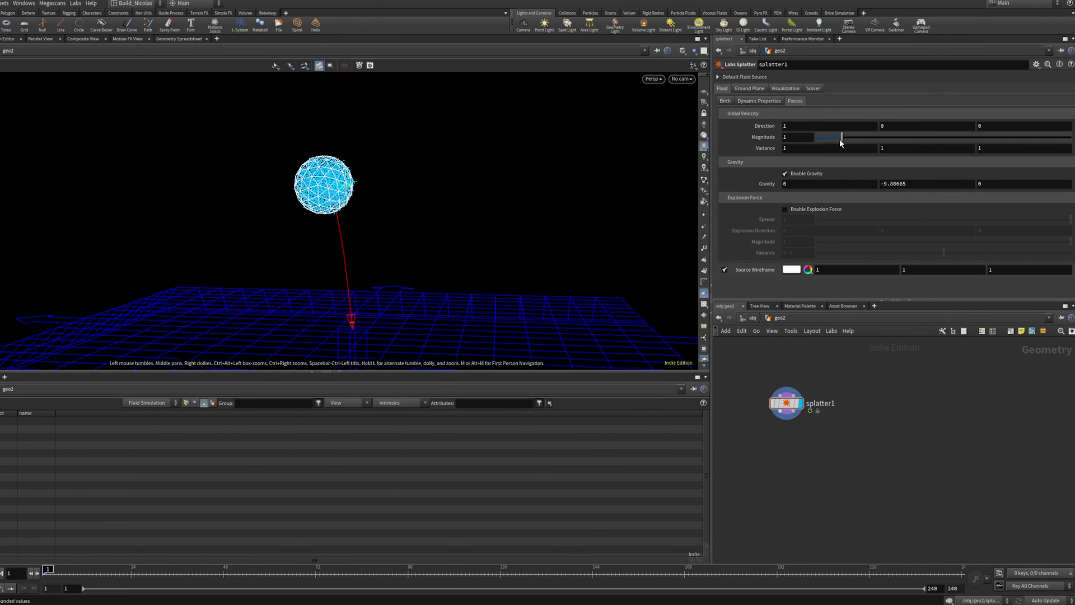
pyautogui.moveTo(845, 140); pyautogui.dragTo(1001, 135)
pyautogui.moveTo(512, 207); pyautogui.dragTo(329, 163)
pyautogui.moveTo(489, 262); pyautogui.dragTo(453, 229, button='middle')
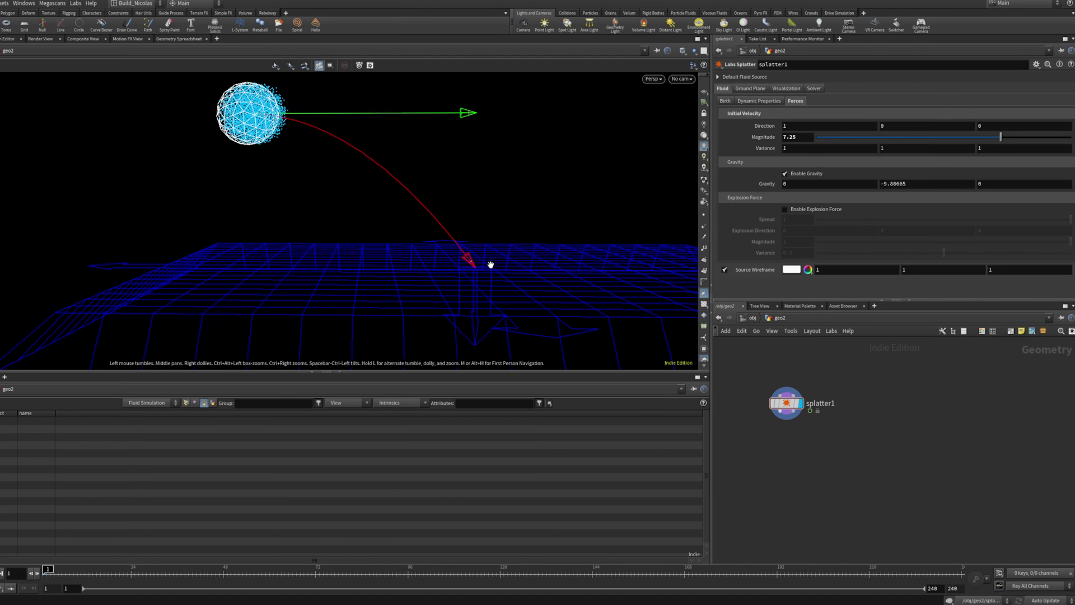
# Set splatter1's initial velocity direction to 0, 0, 1
pyautogui.moveTo(491, 265); pyautogui.dragTo(496, 276, button='middle')
pyautogui.scroll(-3, 498, 277)
pyautogui.doubleClick(824, 125)
pyautogui.write('0')
pyautogui.press('Tab')
pyautogui.press('Tab')
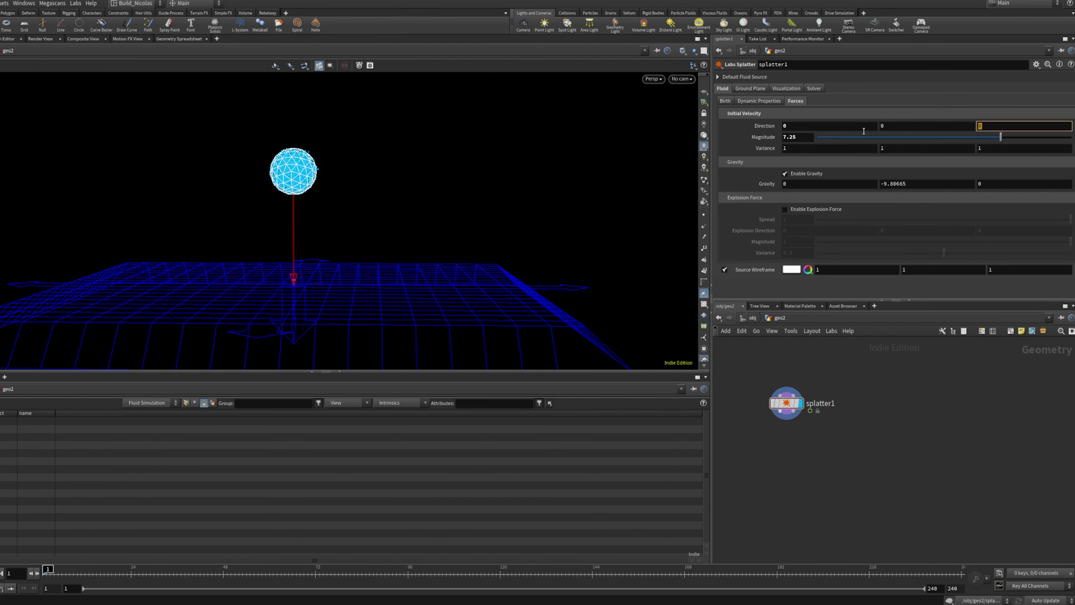
pyautogui.press('Return')
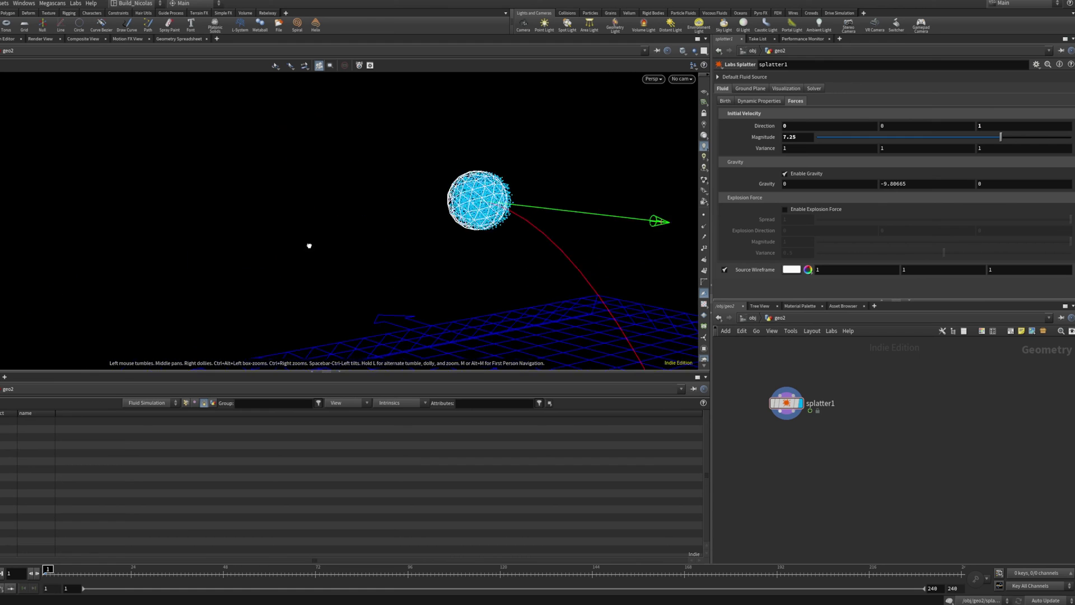
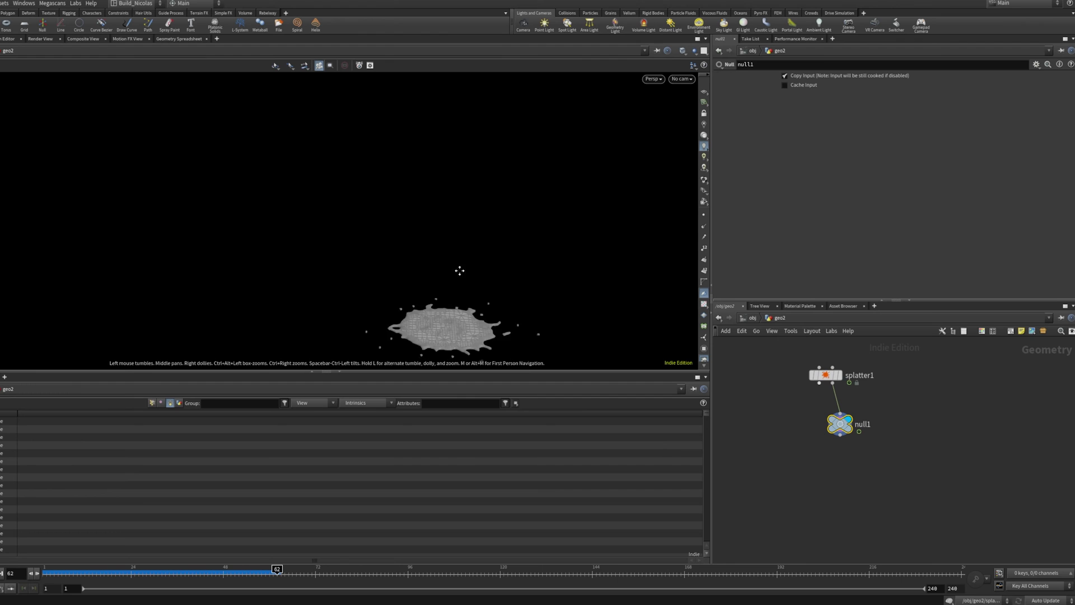
# Replay the splatter mesh at null1 from frame 1 to frame 70 and look at how splatter1 is wired
pyautogui.moveTo(276, 571); pyautogui.dragTo(48, 571)
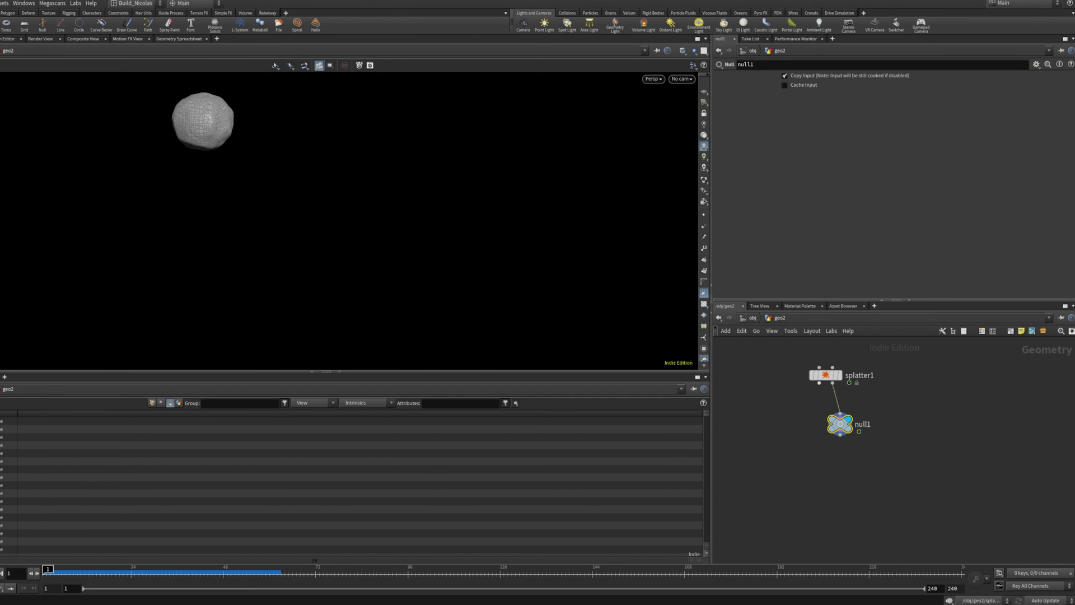
pyautogui.press('Up')
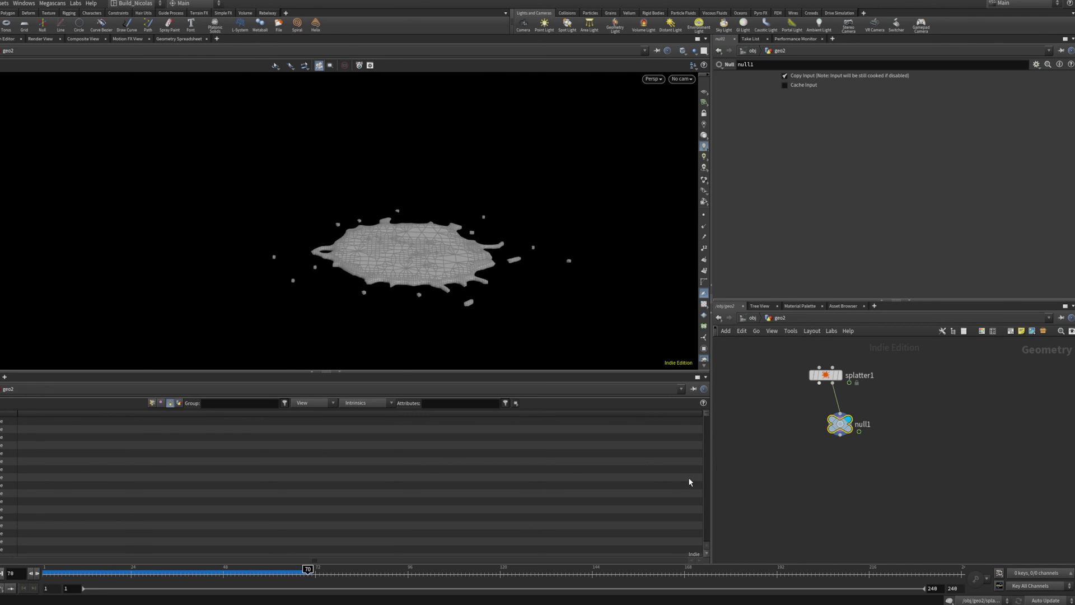
pyautogui.scroll(5, 840, 374)
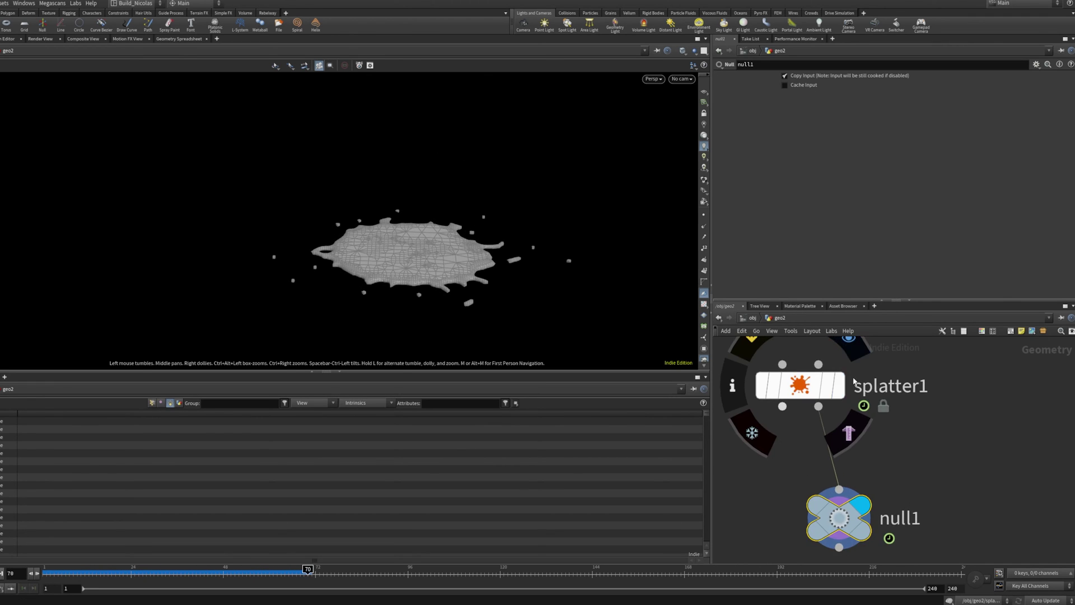
pyautogui.moveTo(823, 435); pyautogui.dragTo(930, 464, button='middle')
pyautogui.scroll(-4, 930, 464)
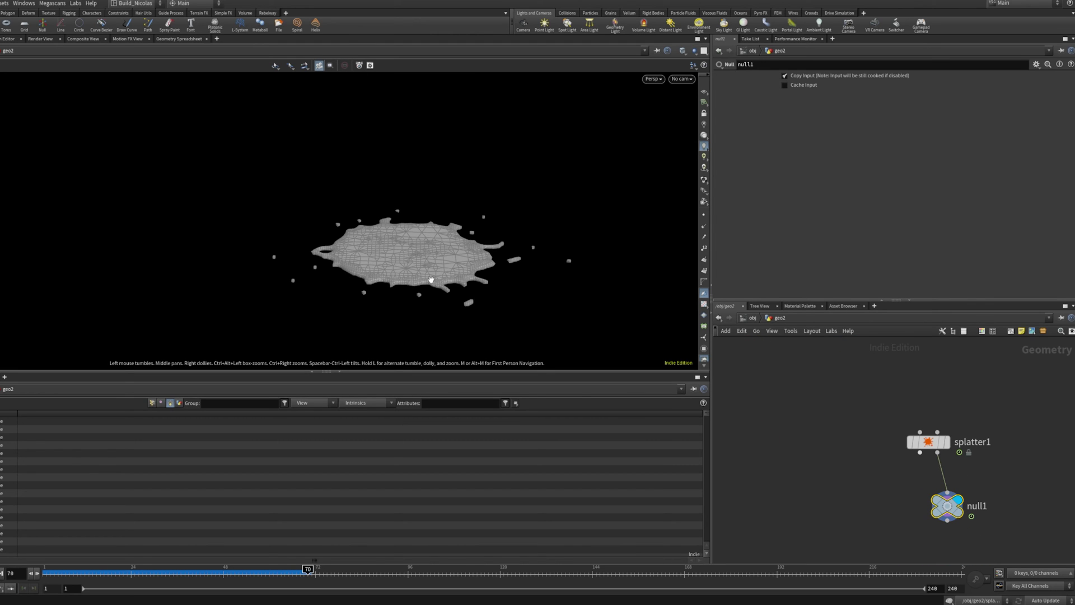
# Add a Grid node above splatter1 in the network
pyautogui.moveTo(762, 442); pyautogui.dragTo(647, 345, button='middle')
pyautogui.moveTo(797, 406); pyautogui.dragTo(867, 526, button='middle')
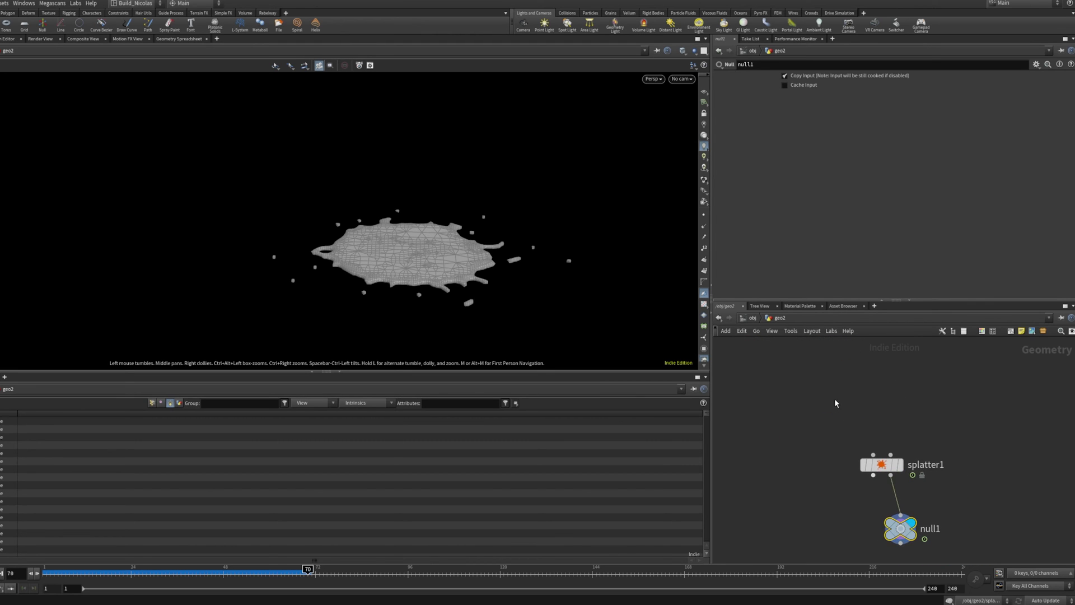
pyautogui.press('Tab')
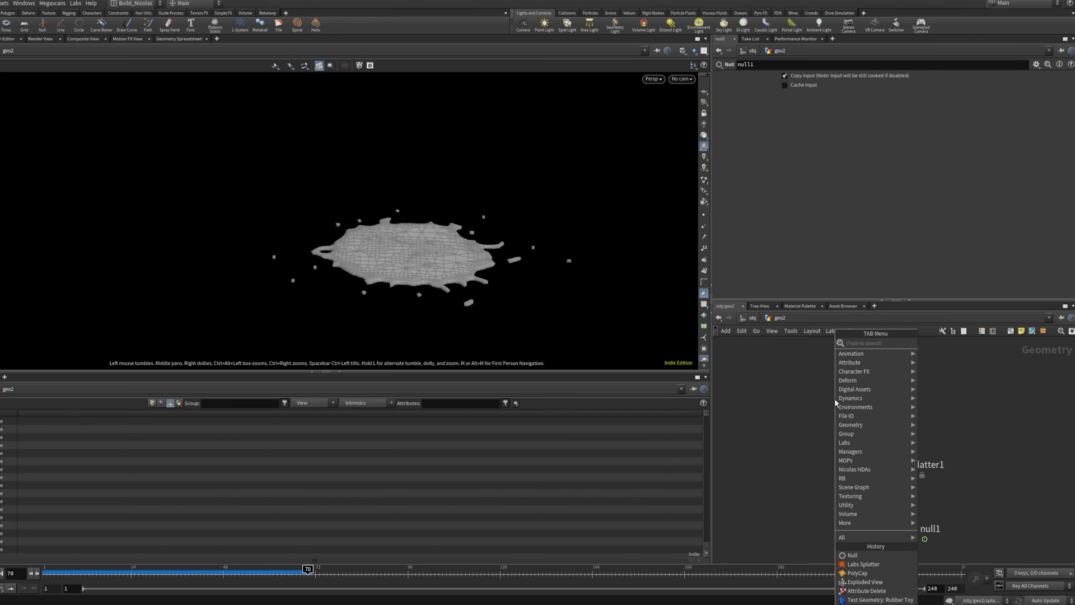
pyautogui.write('grid')
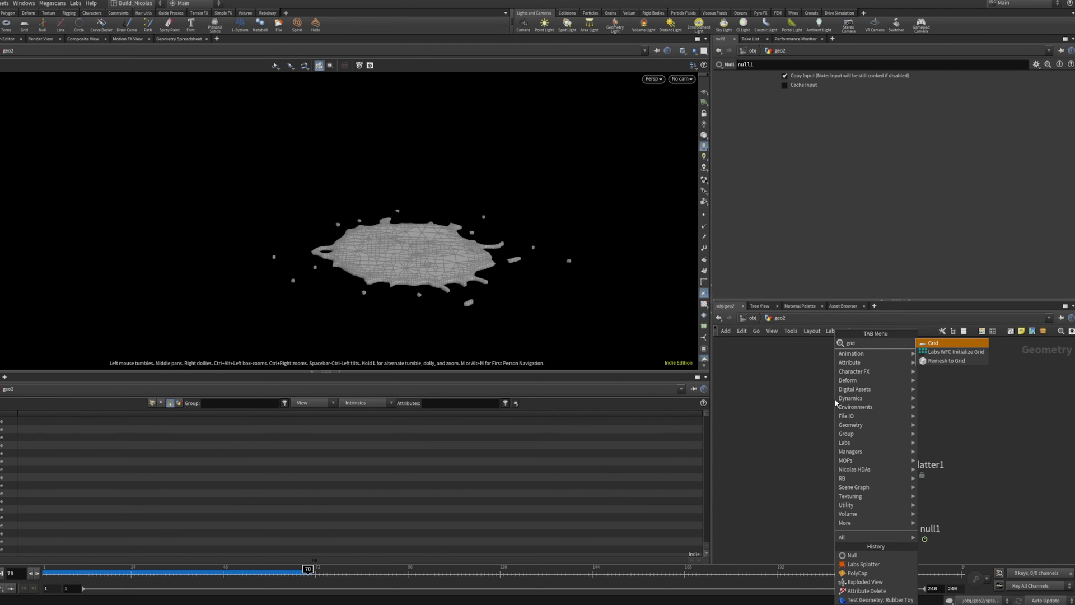
pyautogui.press('Return')
pyautogui.click(900, 387)
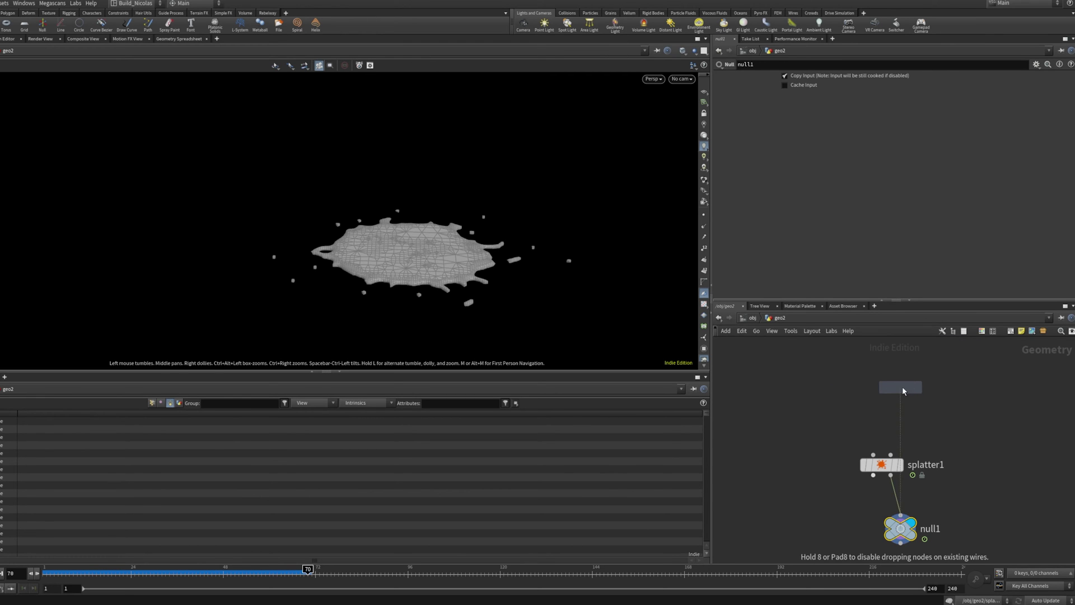
# Add an Extrude Volume node below grid1 and feed the grid into it
pyautogui.press('Tab')
pyautogui.write('extr')
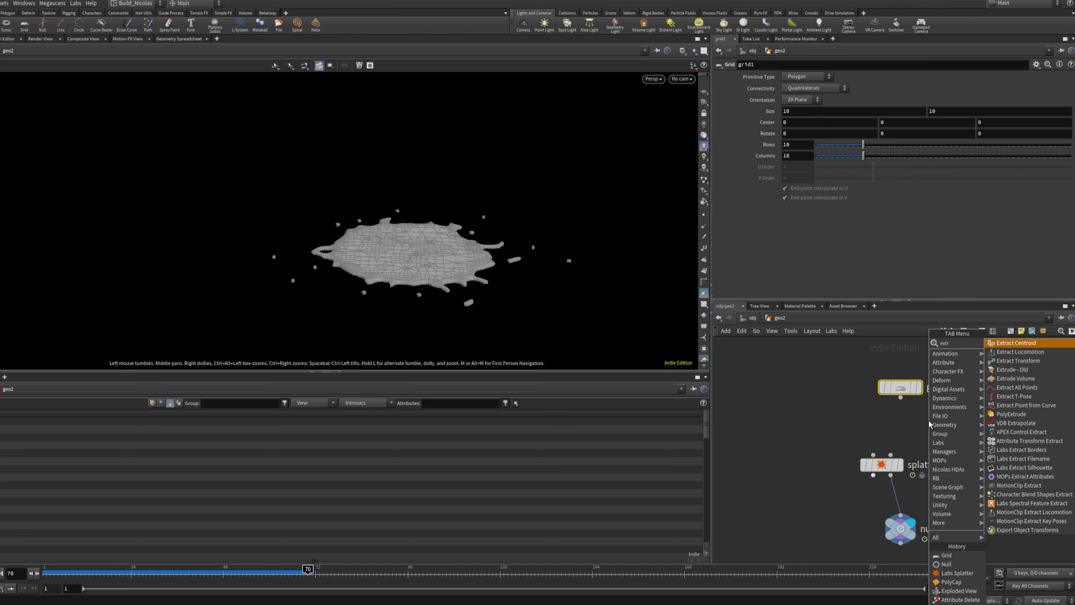
pyautogui.write('ude')
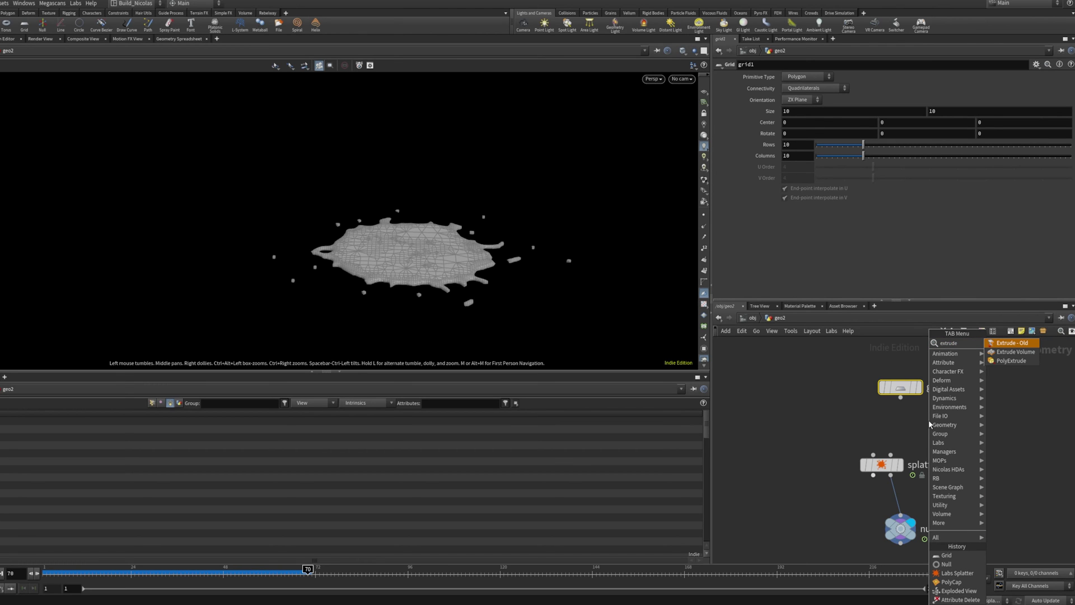
pyautogui.write(' volume')
pyautogui.press('Return')
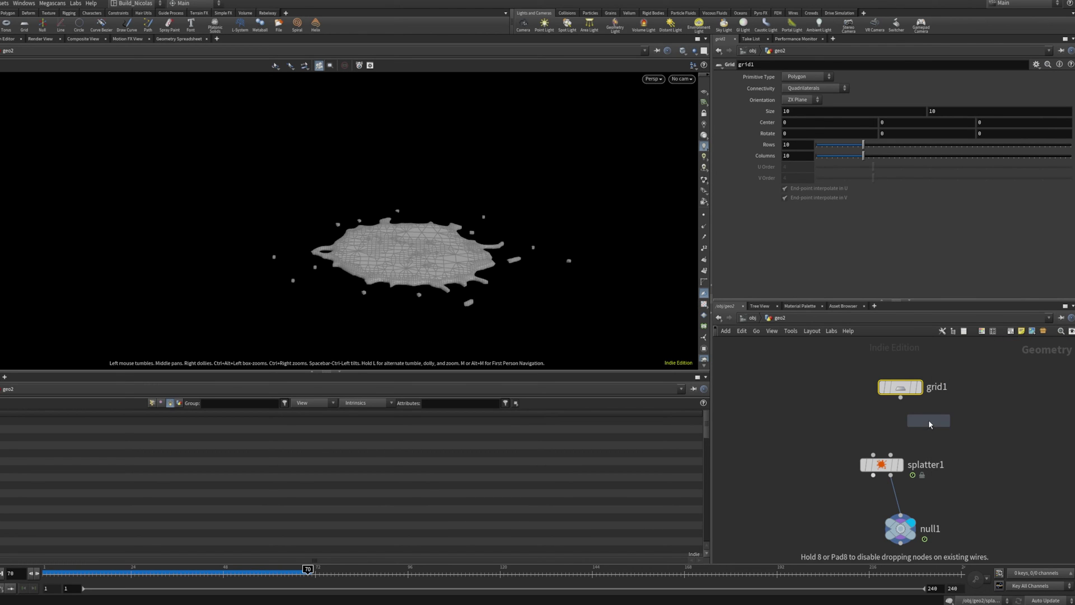
pyautogui.click(901, 430)
pyautogui.moveTo(791, 368); pyautogui.dragTo(913, 387)
pyautogui.click(895, 396)
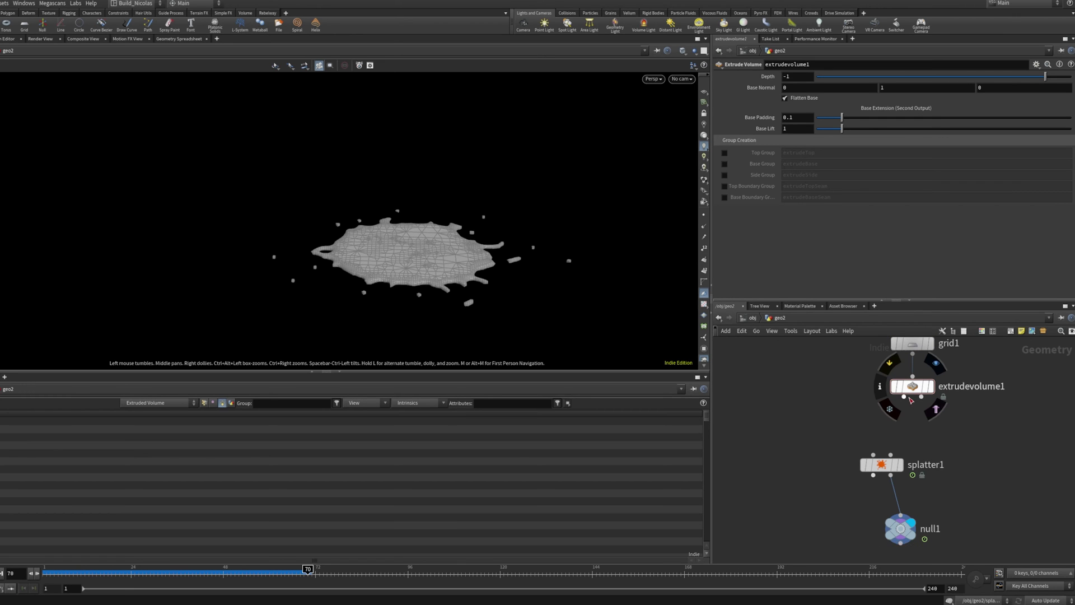
# Connect extrudevolume1's first output to splatter1's second input and display splatter1
pyautogui.moveTo(905, 398); pyautogui.dragTo(874, 454)
pyautogui.click(900, 464)
pyautogui.scroll(-5, 403, 233)
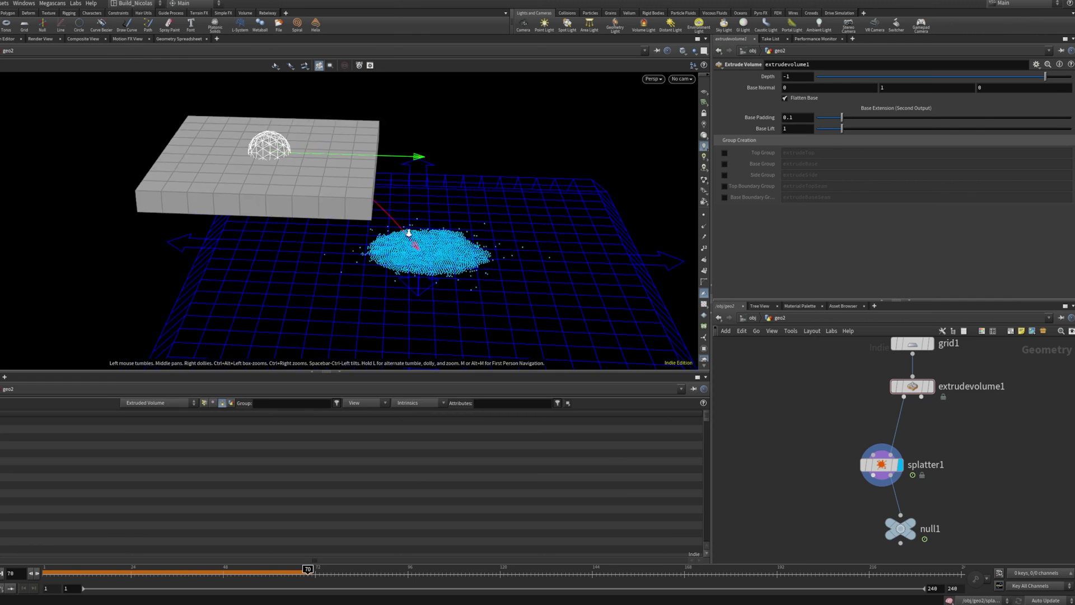
# Turn grid1 upright as a wall and set extrudevolume1's base normal to 0, 0, -1
pyautogui.moveTo(960, 387); pyautogui.dragTo(964, 443, button='middle')
pyautogui.click(912, 396)
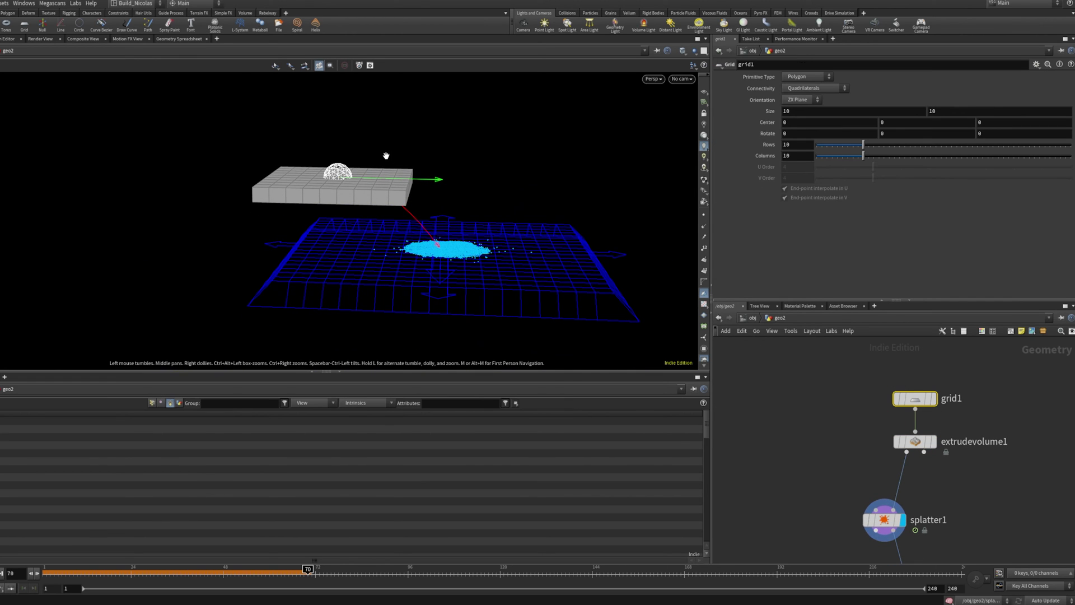
pyautogui.press('Return')
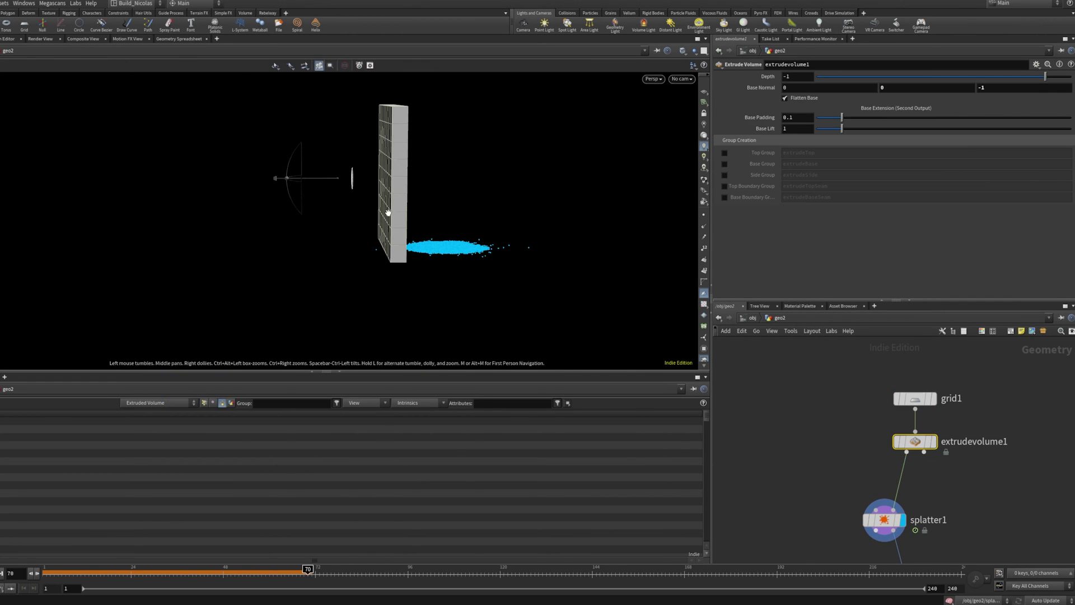
# Display the null1 node connected below splatter1 and advance the fluid simulation a few frames
pyautogui.moveTo(813, 493); pyautogui.dragTo(780, 425, button='middle')
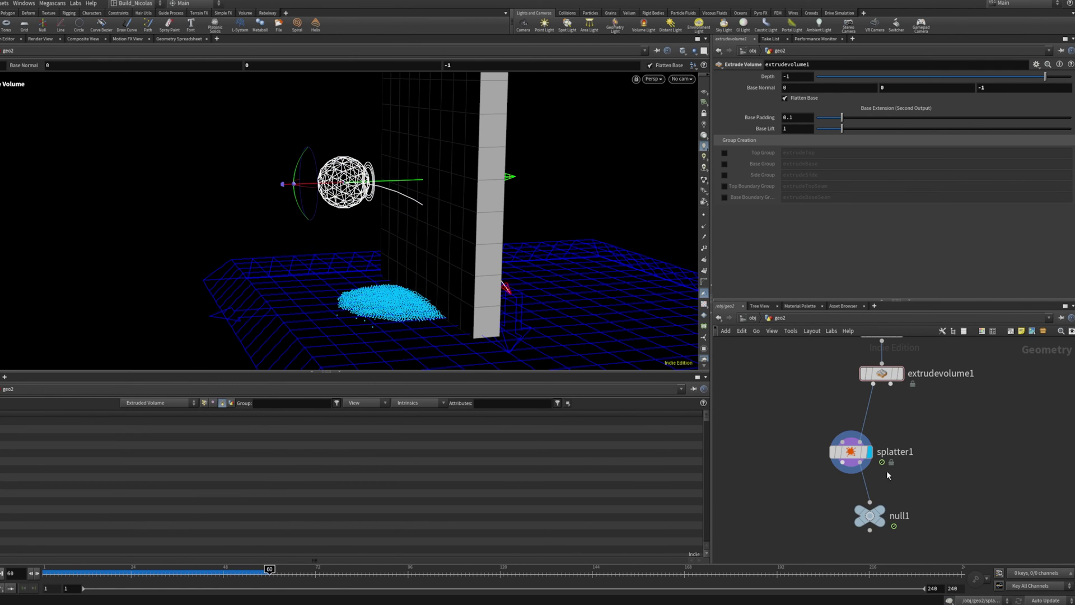
pyautogui.click(883, 517)
pyautogui.click(3, 572)
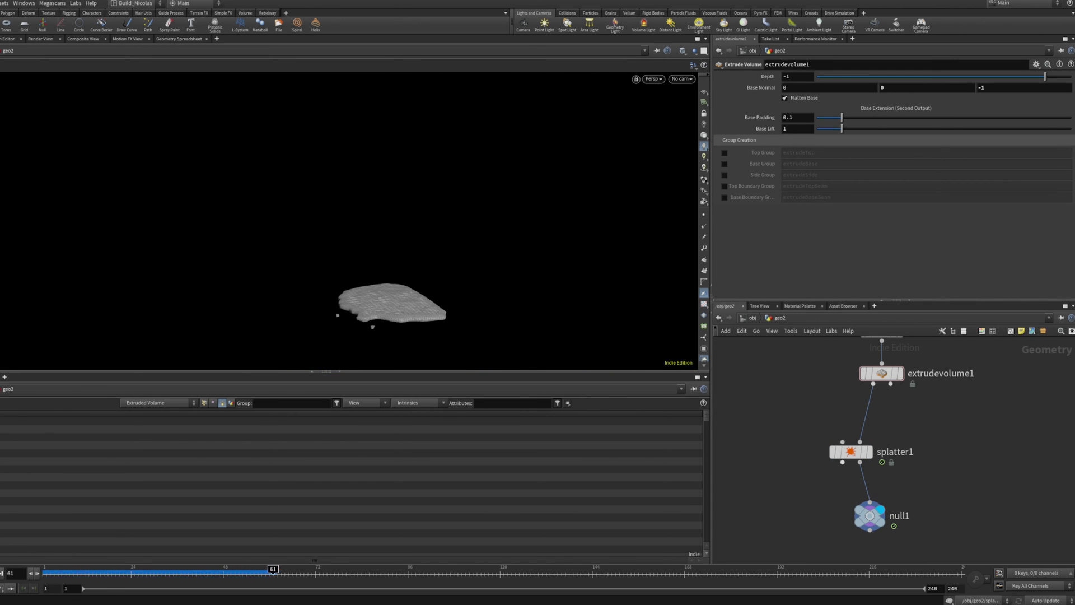
# Examine splatter1's dynamic properties, forces, birth, visualization, solver and default fluid source settings, along with the collision setup in the scene
pyautogui.click(857, 460)
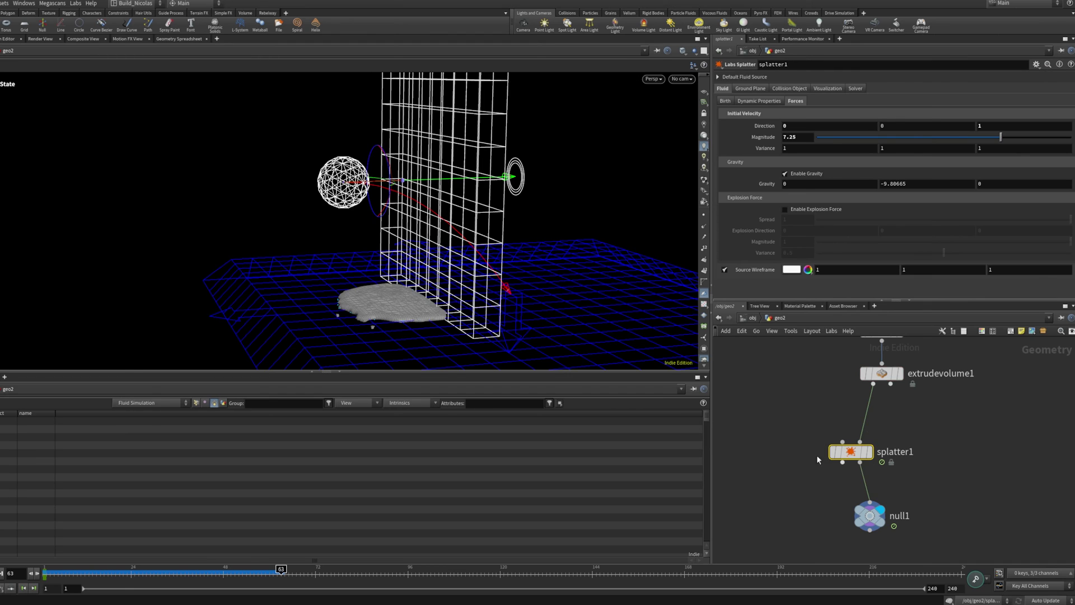
pyautogui.moveTo(792, 448); pyautogui.dragTo(758, 485, button='middle')
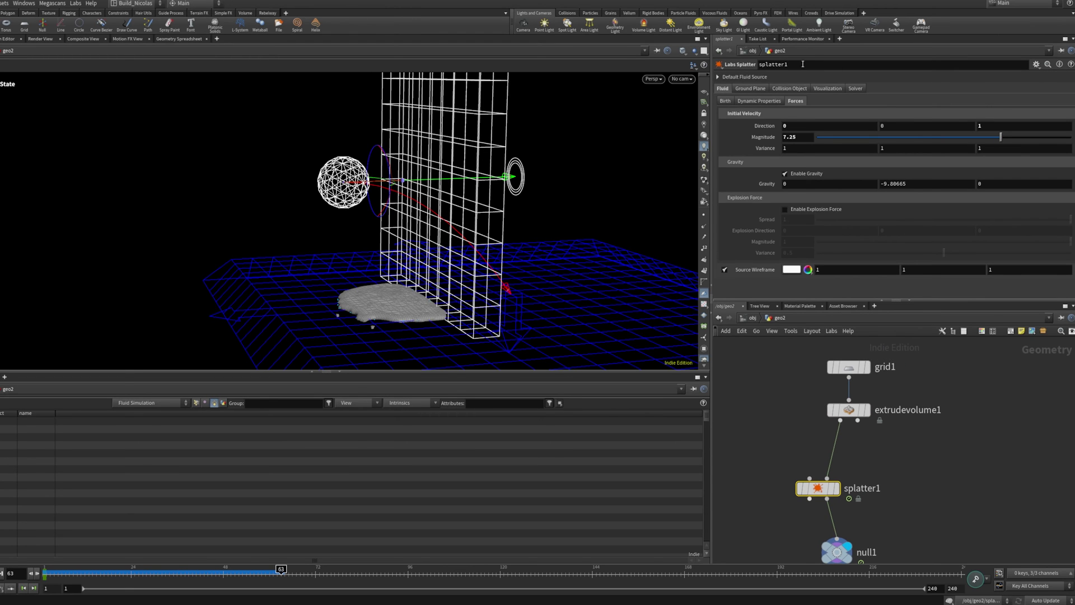
pyautogui.click(750, 101)
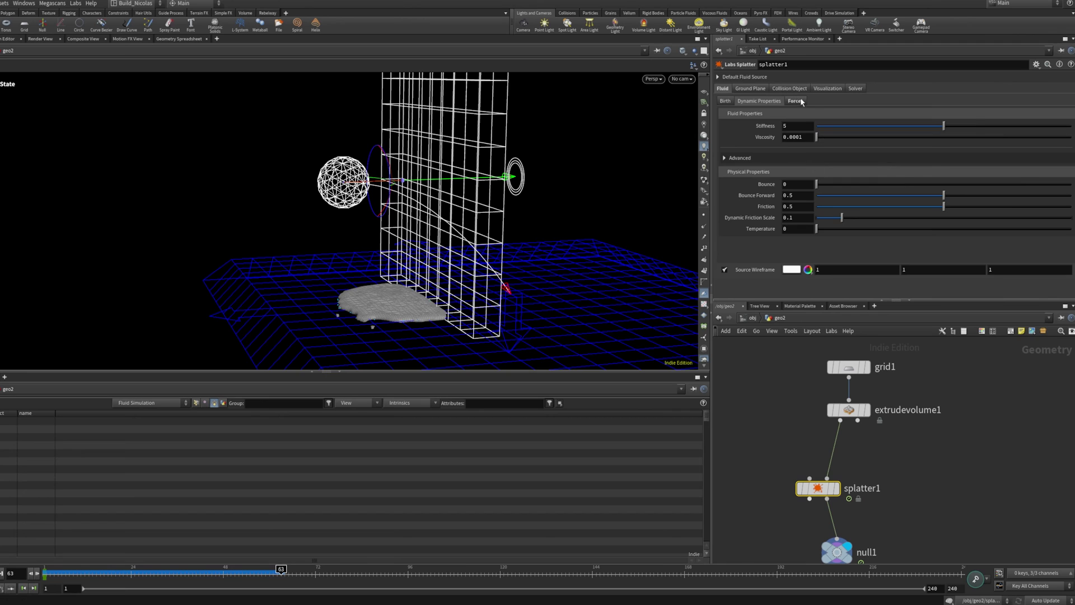
pyautogui.click(796, 101)
pyautogui.click(724, 101)
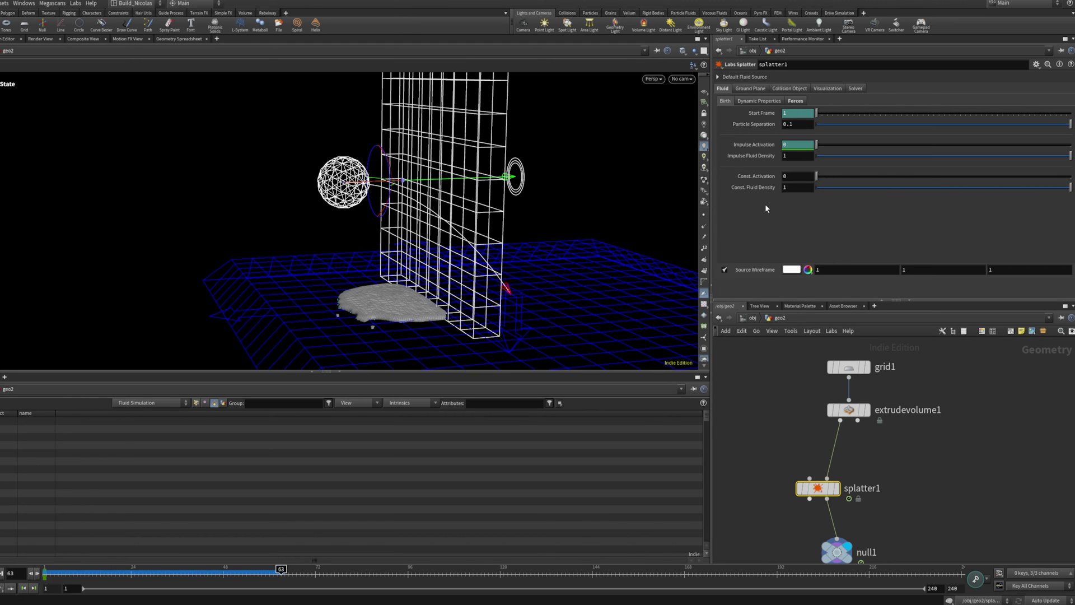
pyautogui.click(828, 88)
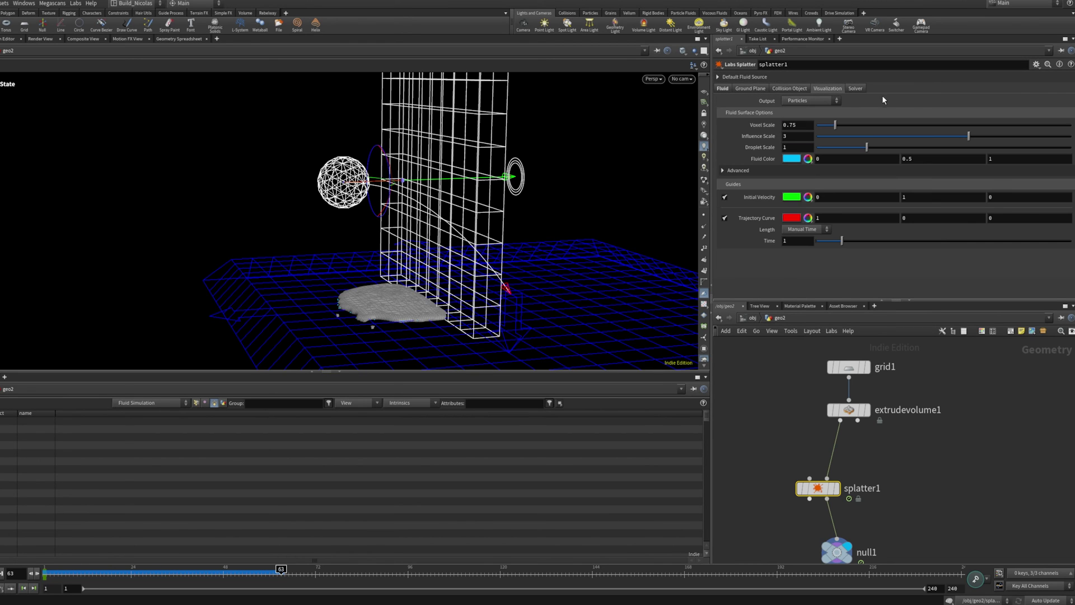
pyautogui.click(860, 88)
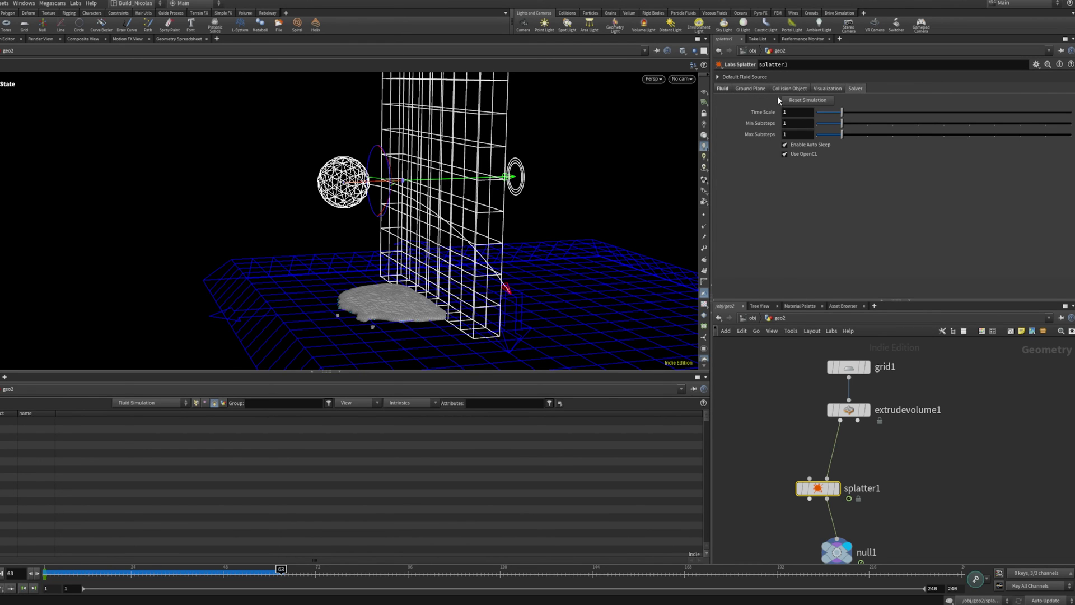
pyautogui.click(829, 90)
pyautogui.click(815, 103)
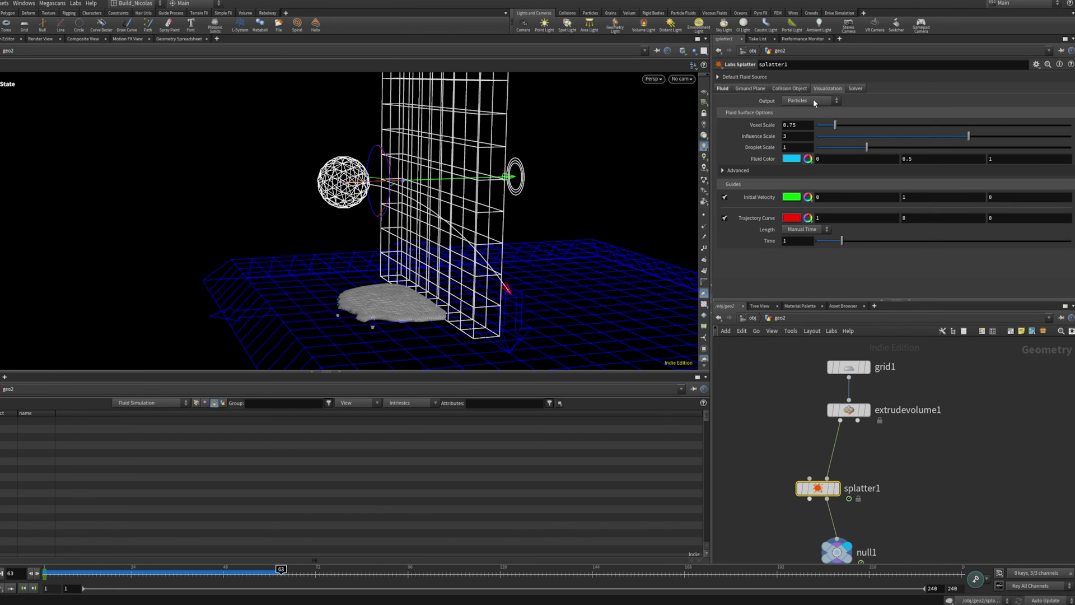
pyautogui.click(722, 88)
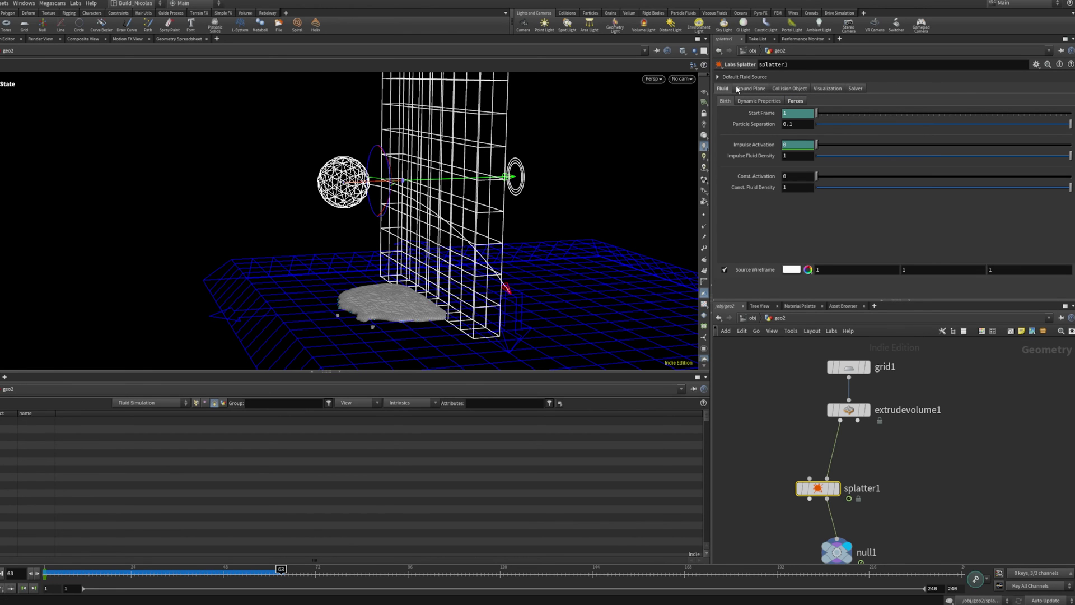
pyautogui.click(719, 77)
pyautogui.moveTo(569, 344); pyautogui.dragTo(405, 249)
pyautogui.moveTo(406, 250); pyautogui.dragTo(235, 230, button='right')
pyautogui.moveTo(236, 230); pyautogui.dragTo(435, 248)
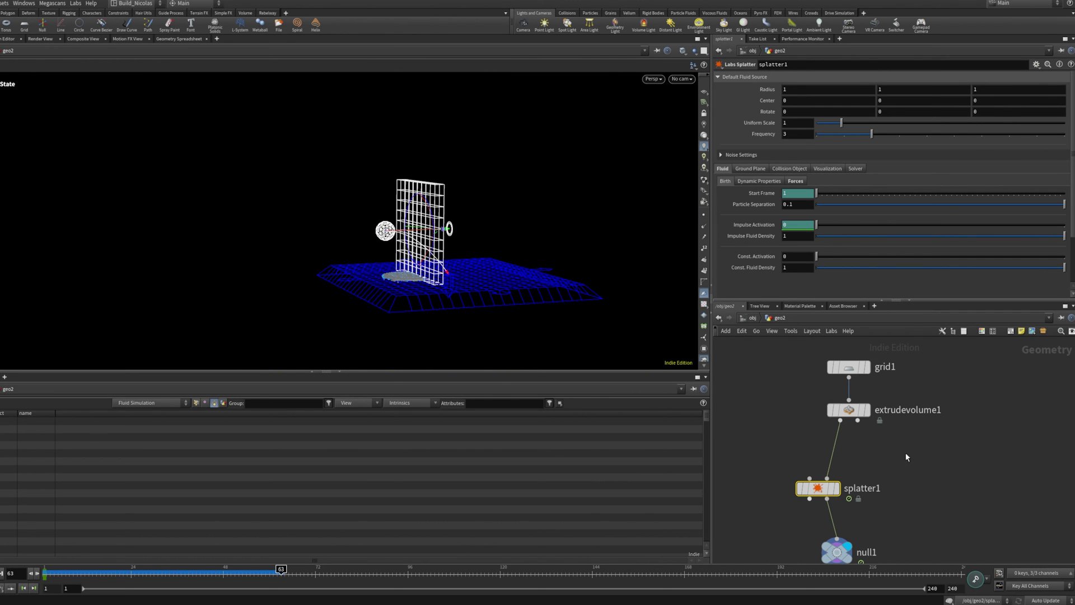
pyautogui.moveTo(769, 426)
pyautogui.mouseDown(button='middle')
pyautogui.moveTo(815, 468)
pyautogui.moveTo(782, 428)
pyautogui.mouseUp(button='middle')
pyautogui.scroll(-5, 782, 427)
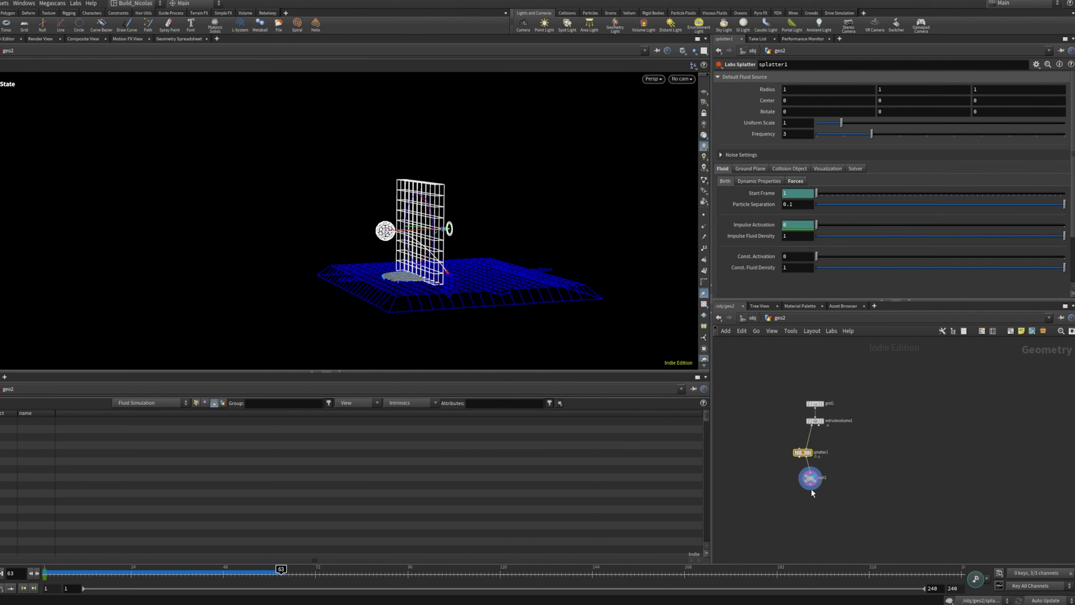
pyautogui.moveTo(812, 491); pyautogui.dragTo(812, 455, button='middle')
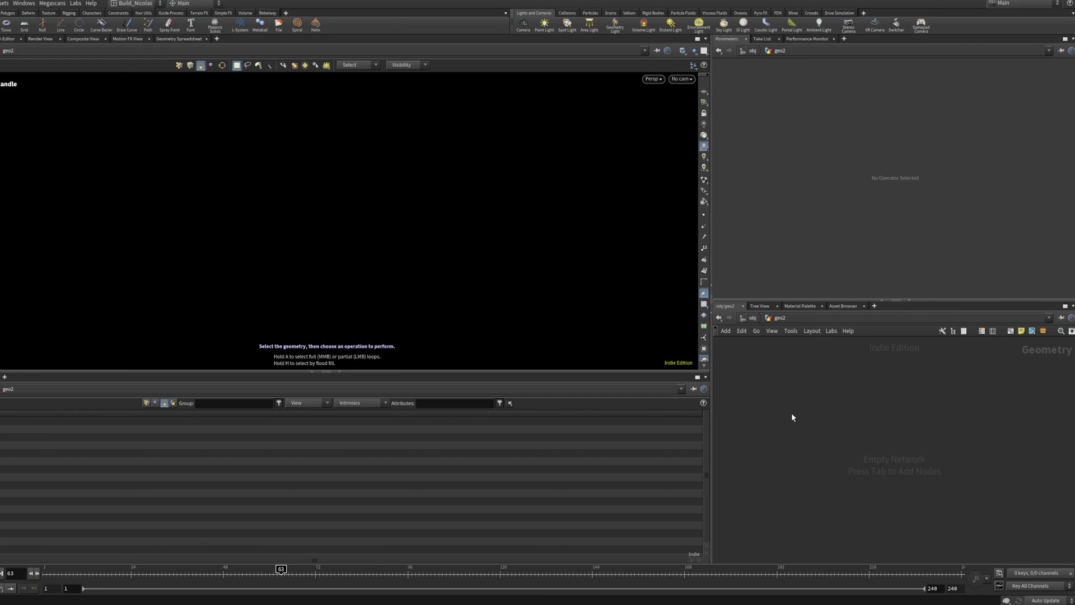
# Add a Labs Edge Smooth node to the empty geo2 network
pyautogui.press('Tab')
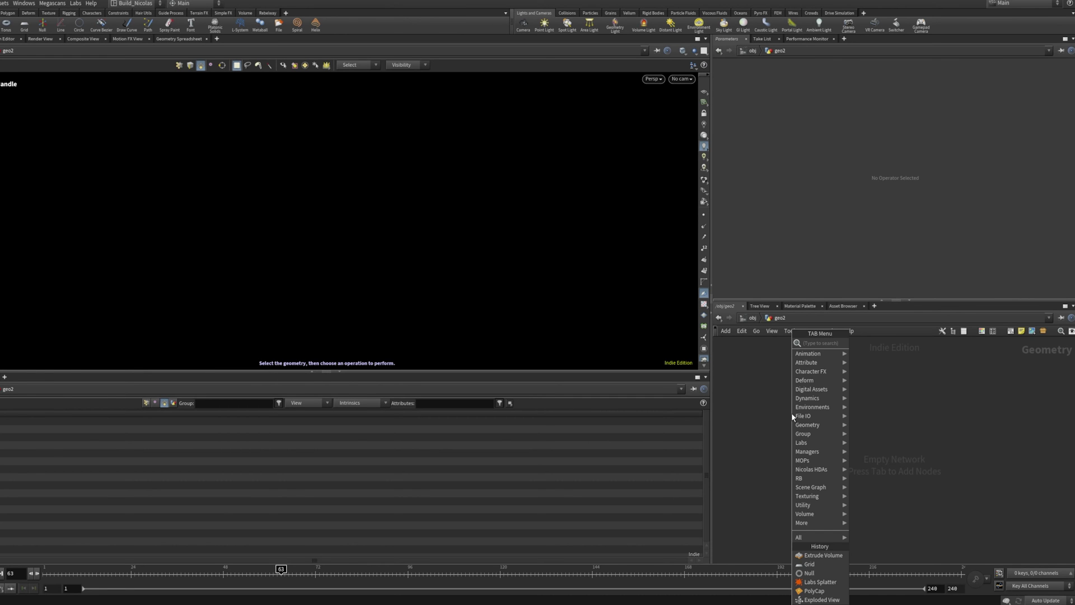
pyautogui.write('labs e')
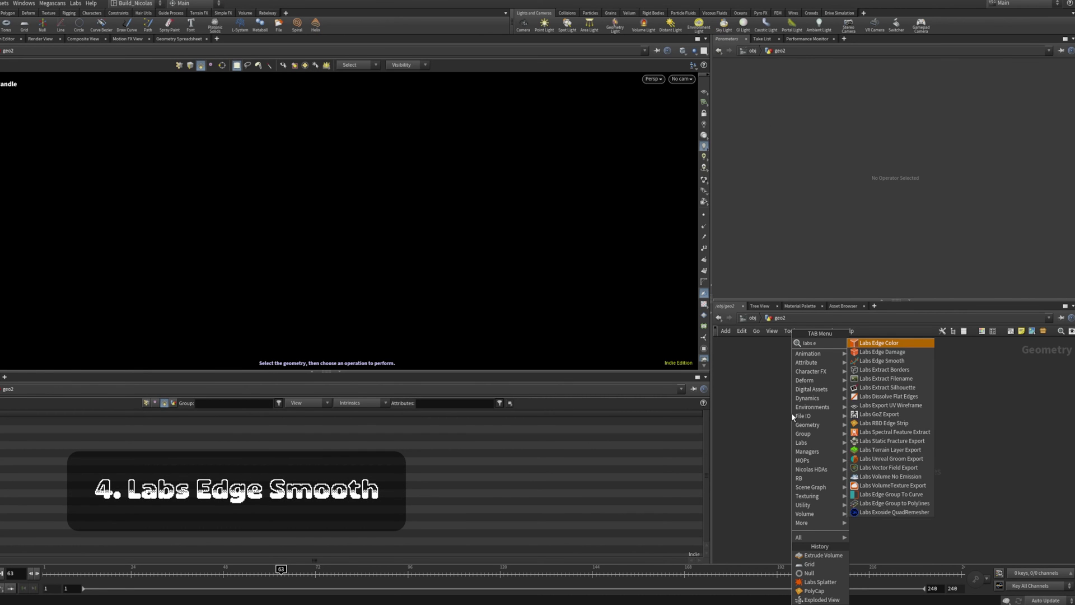
pyautogui.write('dge smoot')
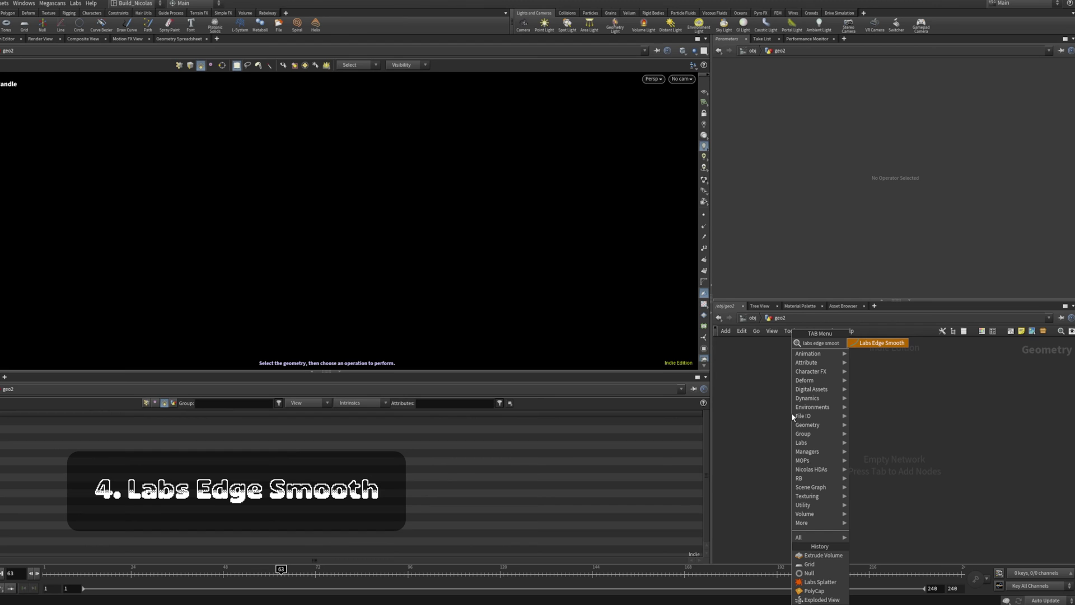
pyautogui.press('Return')
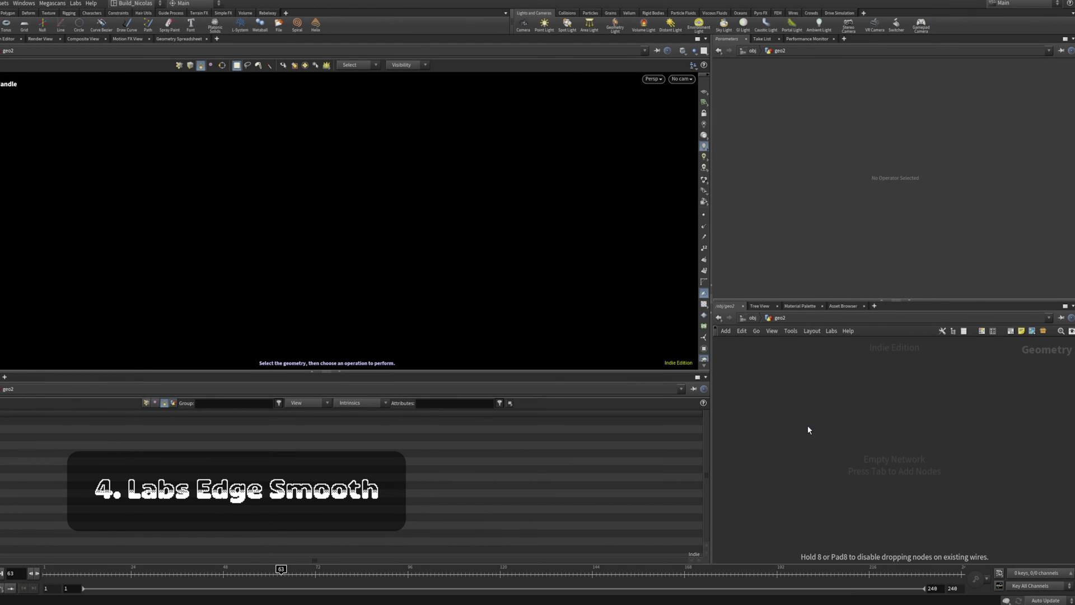
pyautogui.click(808, 425)
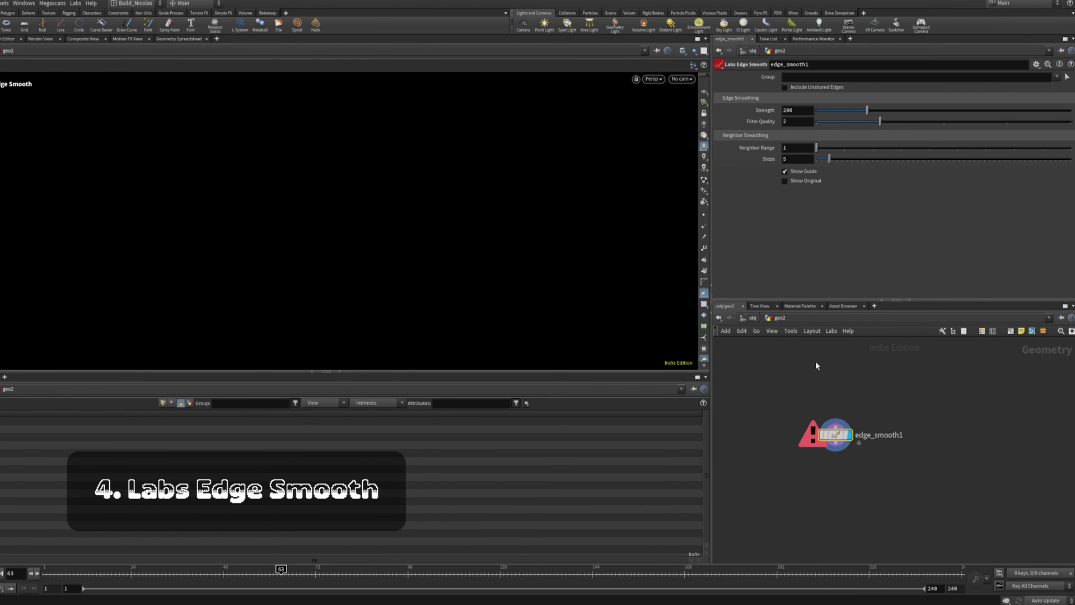
# Add a Curve node above edge_smooth1 in the network
pyautogui.press('Tab')
pyautogui.moveTo(818, 363)
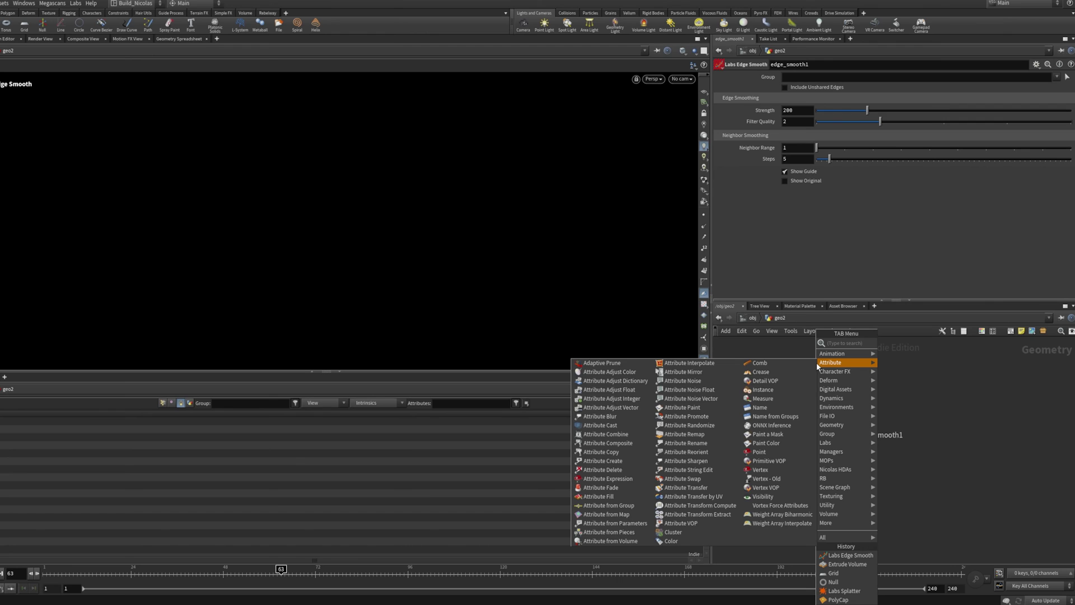
pyautogui.write('curve')
pyautogui.press('Return')
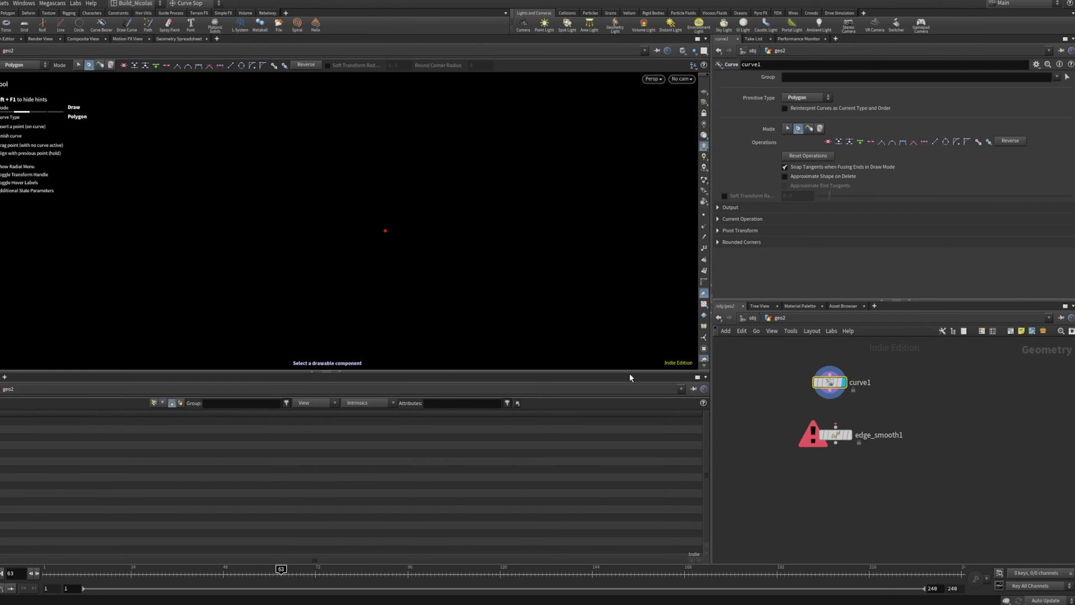
pyautogui.press('Escape')
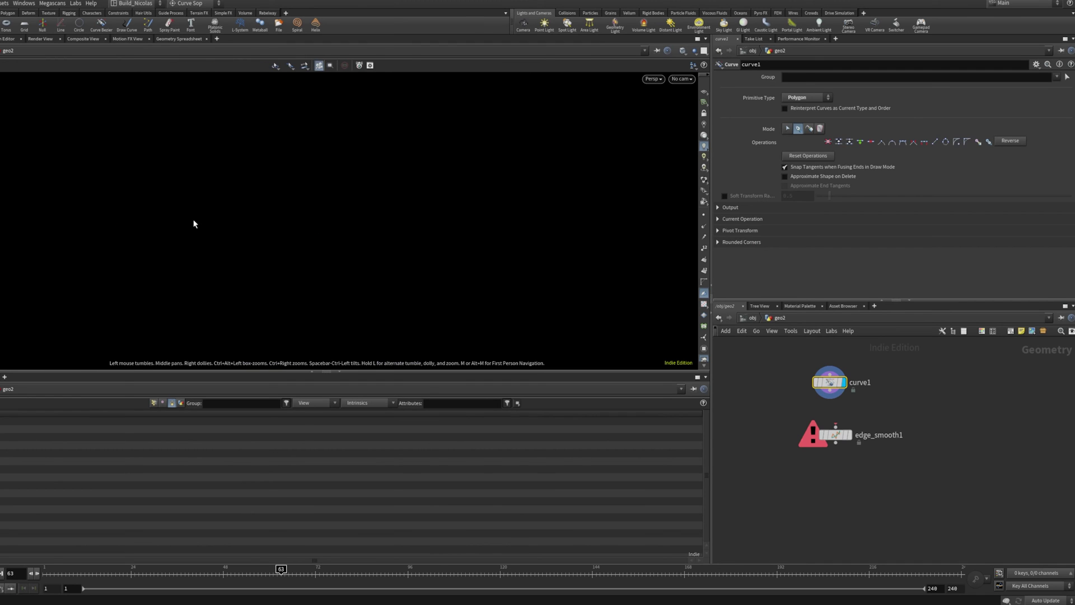
# Draw an open zigzag polygon curve of eight points running down the viewport, then finish drawing
pyautogui.press('Return')
pyautogui.click(296, 133)
pyautogui.click(388, 165)
pyautogui.click(314, 214)
pyautogui.click(256, 287)
pyautogui.click(380, 310)
pyautogui.keyDown('alt'); pyautogui.moveTo(442, 304); pyautogui.dragTo(456, 221, button='middle'); pyautogui.keyUp('alt')
pyautogui.click(436, 278)
pyautogui.click(328, 308)
pyautogui.click(348, 327)
pyautogui.press('Escape')
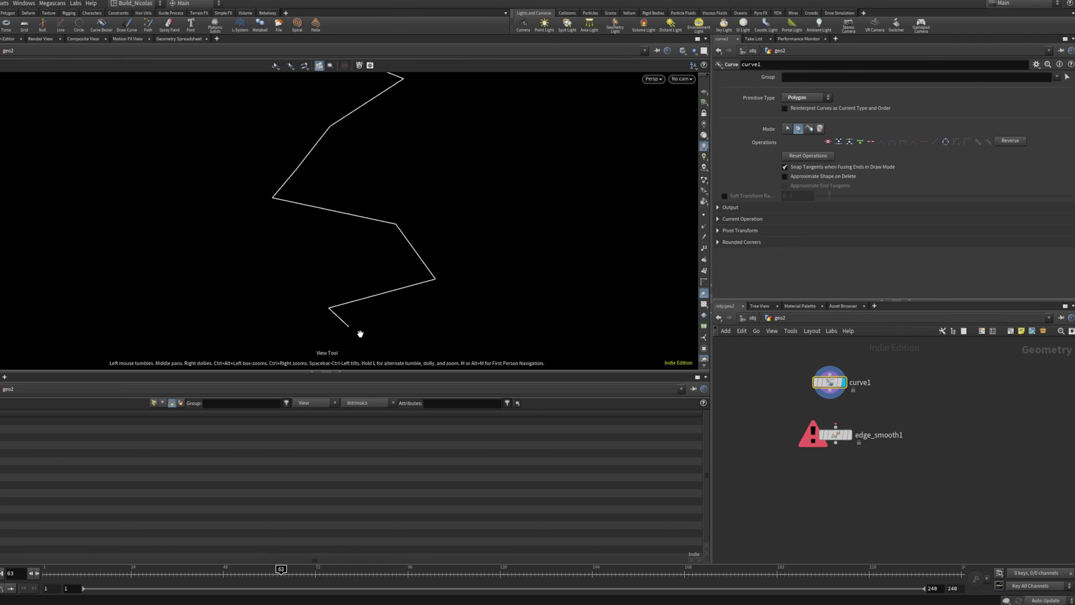
# Connect curve1's output to edge_smooth1's input, then display and select edge_smooth1
pyautogui.moveTo(454, 285); pyautogui.dragTo(403, 241)
pyautogui.moveTo(835, 426); pyautogui.dragTo(831, 391)
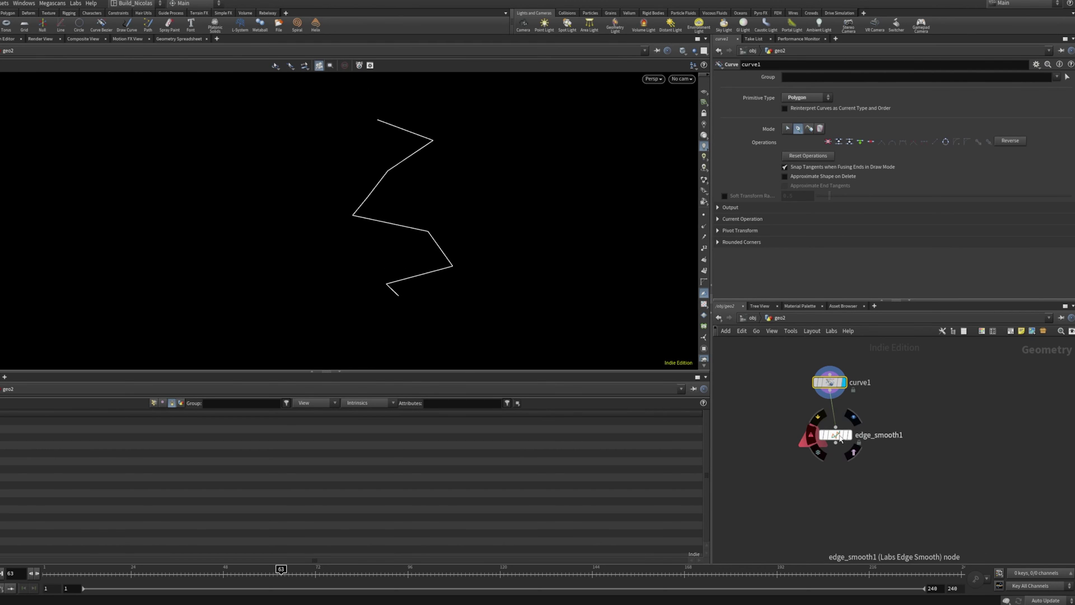
pyautogui.click(855, 418)
pyautogui.click(837, 435)
pyautogui.moveTo(812, 474); pyautogui.dragTo(818, 499, button='middle')
# Enable Include Unshared Edges on edge_smooth1 and inspect the curve's smoothing from several angles
pyautogui.moveTo(350, 271); pyautogui.dragTo(319, 235)
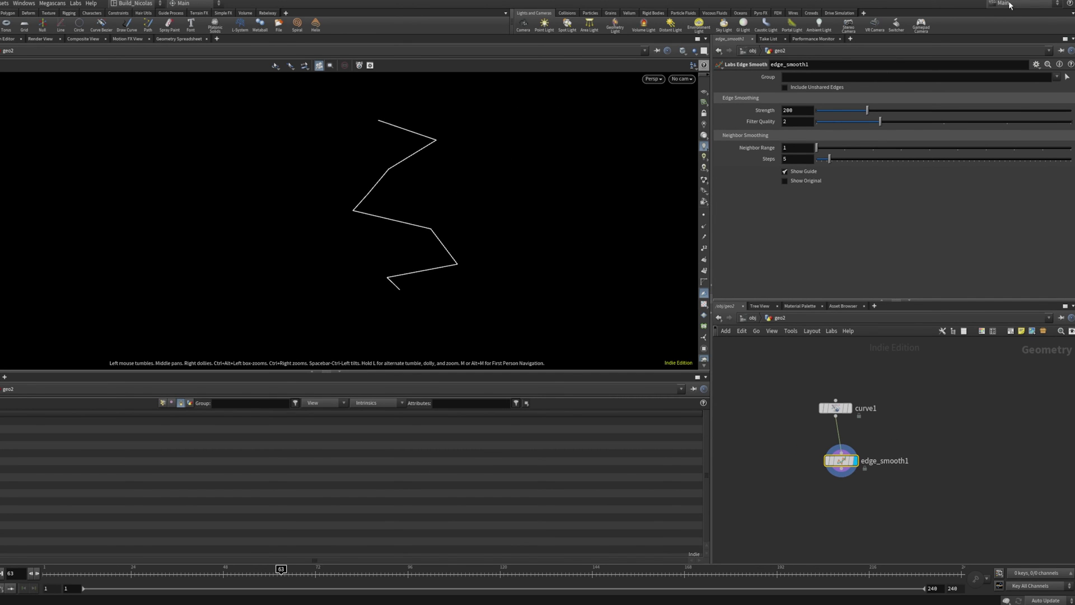
pyautogui.click(794, 87)
pyautogui.moveTo(416, 250); pyautogui.dragTo(375, 262)
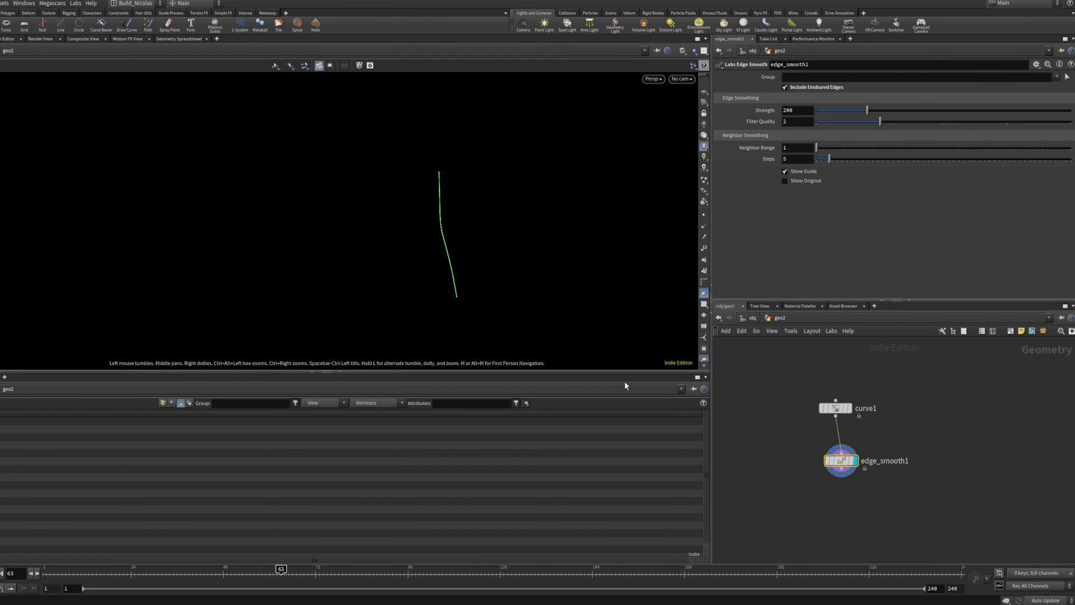
pyautogui.moveTo(435, 288); pyautogui.dragTo(293, 247)
pyautogui.moveTo(514, 271); pyautogui.dragTo(392, 263)
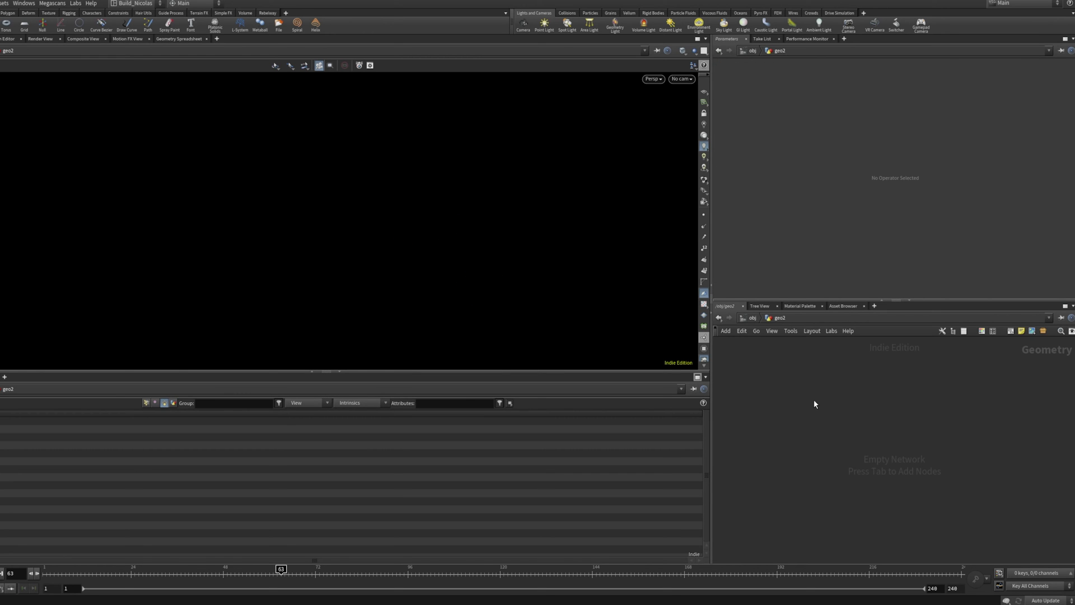
# Add a Labs Curve Resample by Density node to the empty geo2 network
pyautogui.press('Tab')
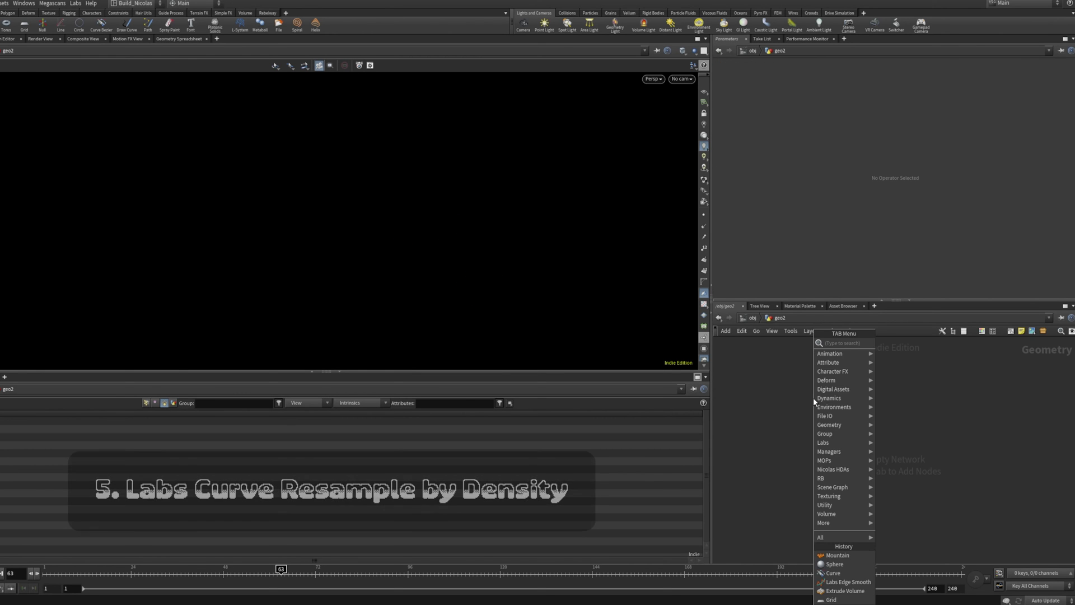
pyautogui.write('labs resam')
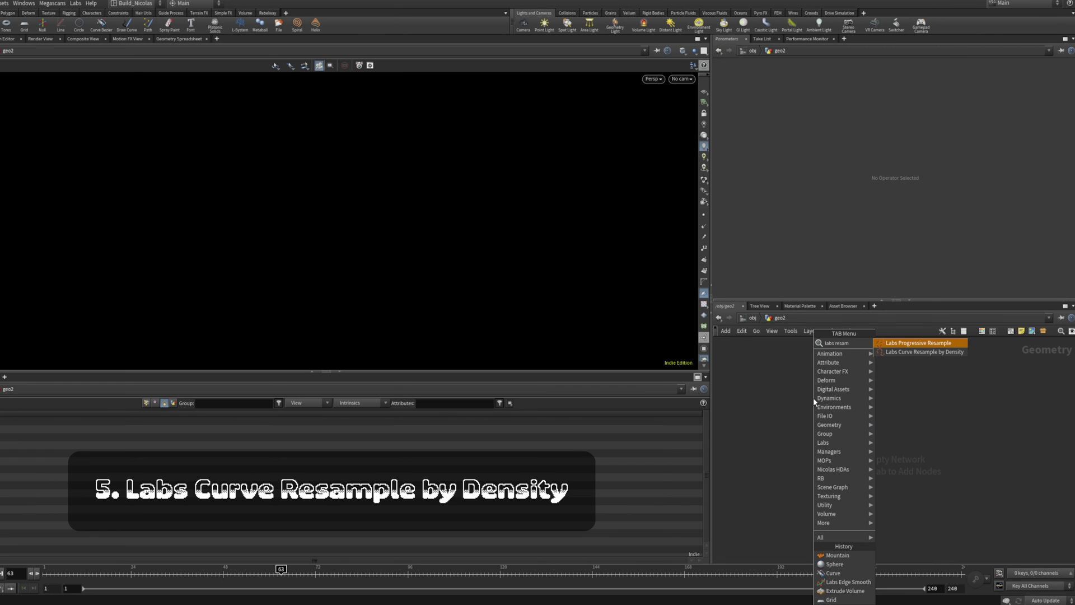
pyautogui.press('Down')
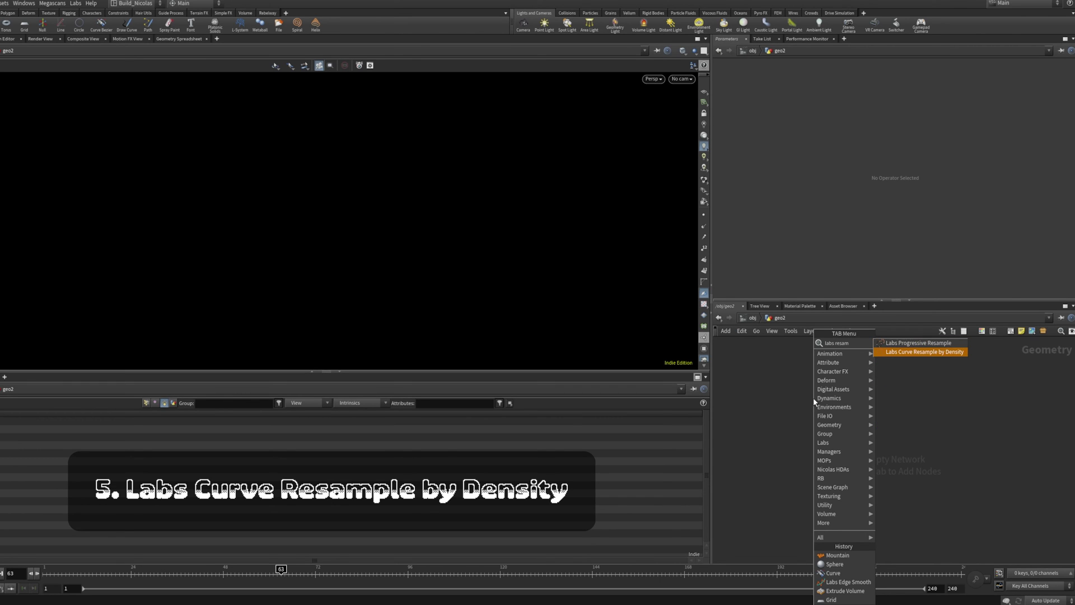
pyautogui.press('Return')
pyautogui.click(813, 397)
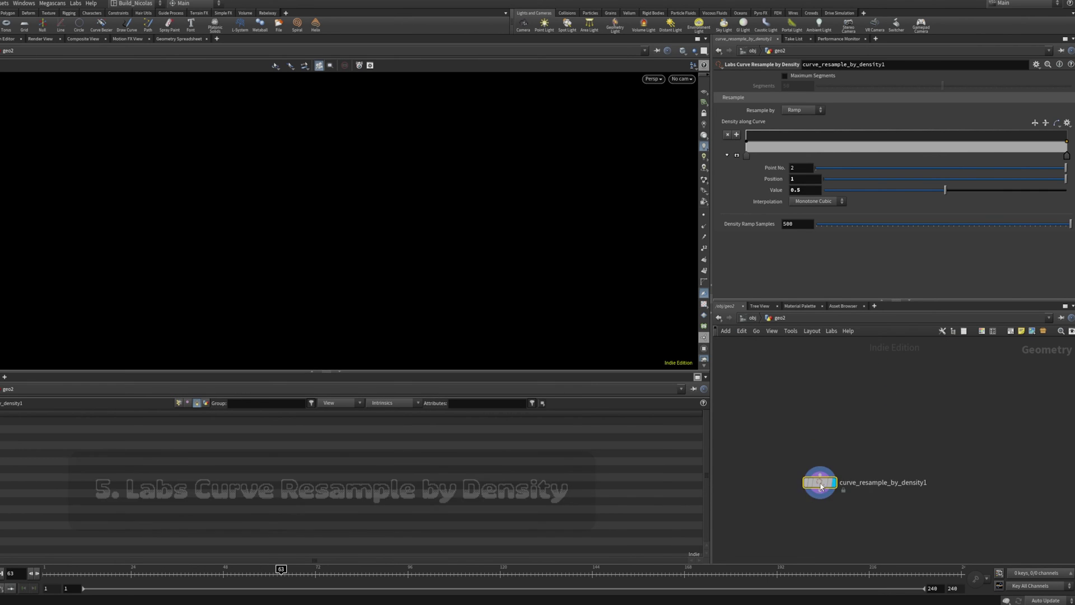
# Add a Line node above curve_resample_by_density1 in the network
pyautogui.moveTo(851, 416); pyautogui.dragTo(882, 416, button='middle')
pyautogui.scroll(-2, 865, 413)
pyautogui.scroll(3, 861, 420)
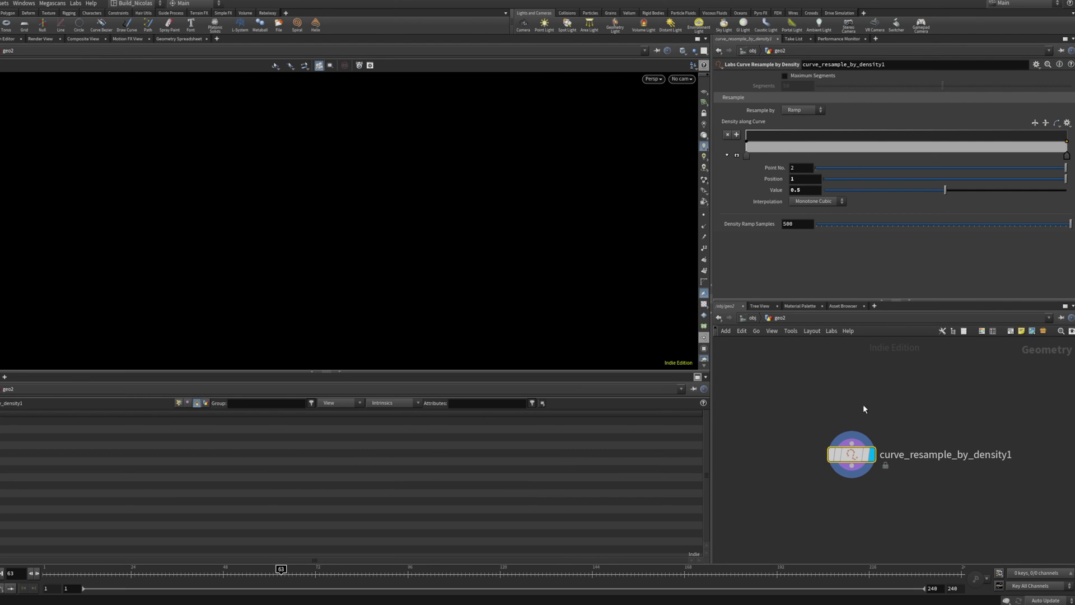
pyautogui.moveTo(805, 404); pyautogui.dragTo(768, 423, button='middle')
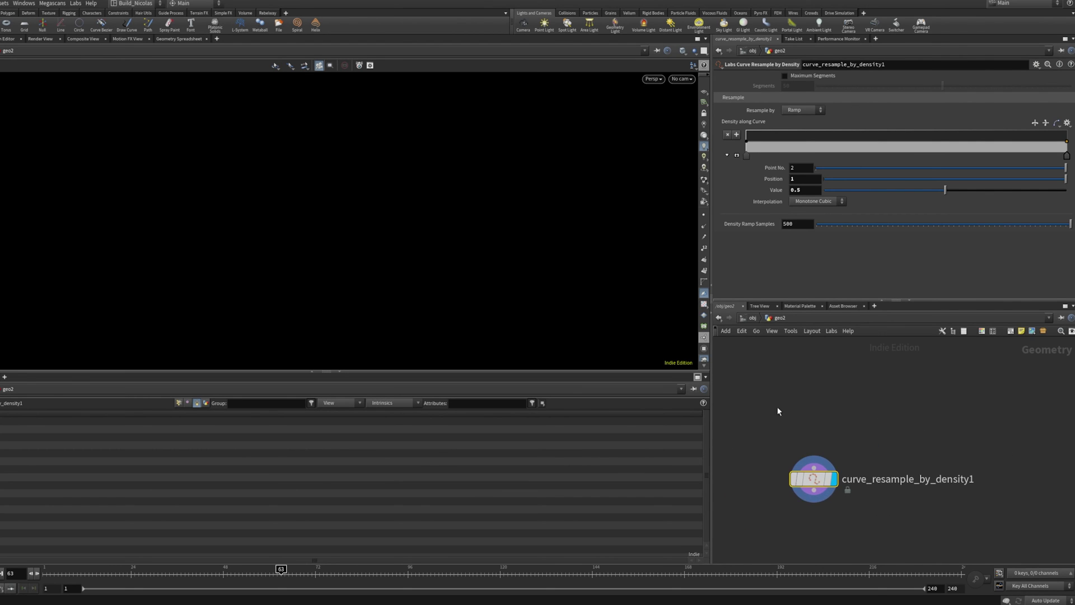
pyautogui.press('Tab')
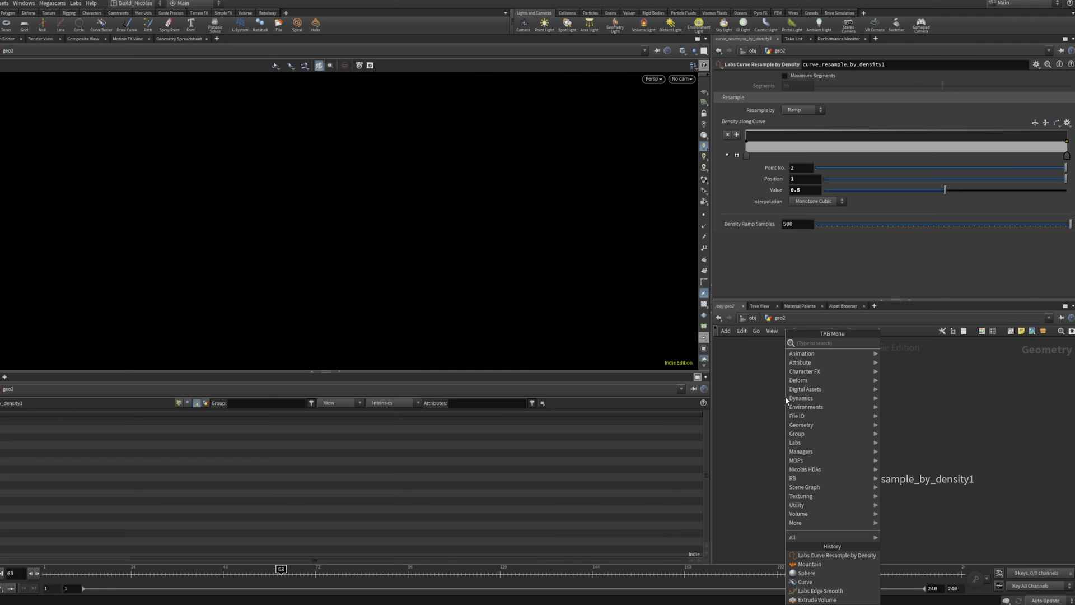
pyautogui.write('line')
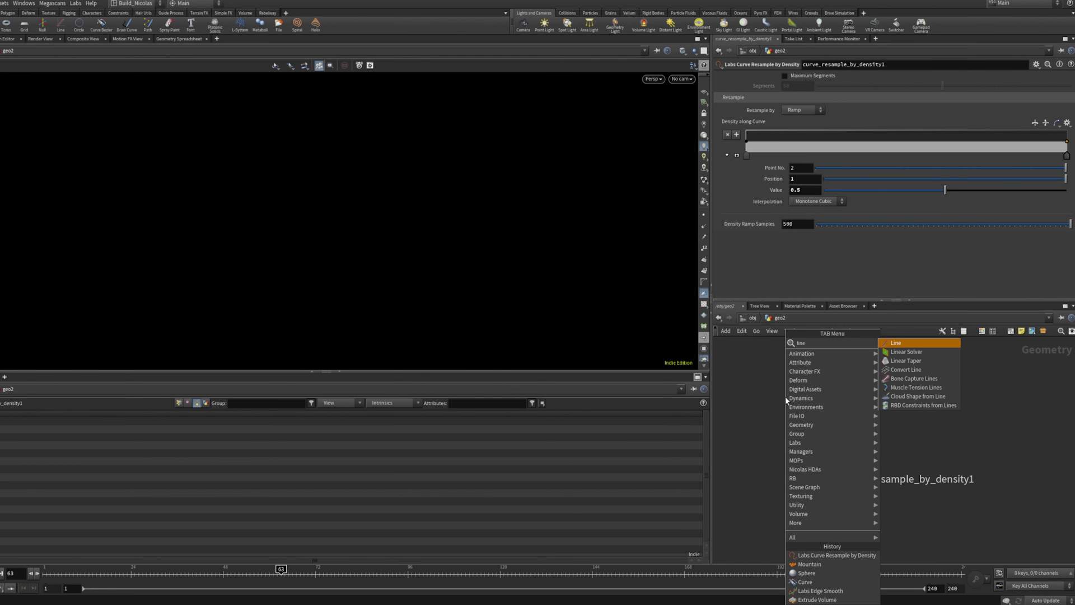
pyautogui.press('Return')
pyautogui.click(822, 396)
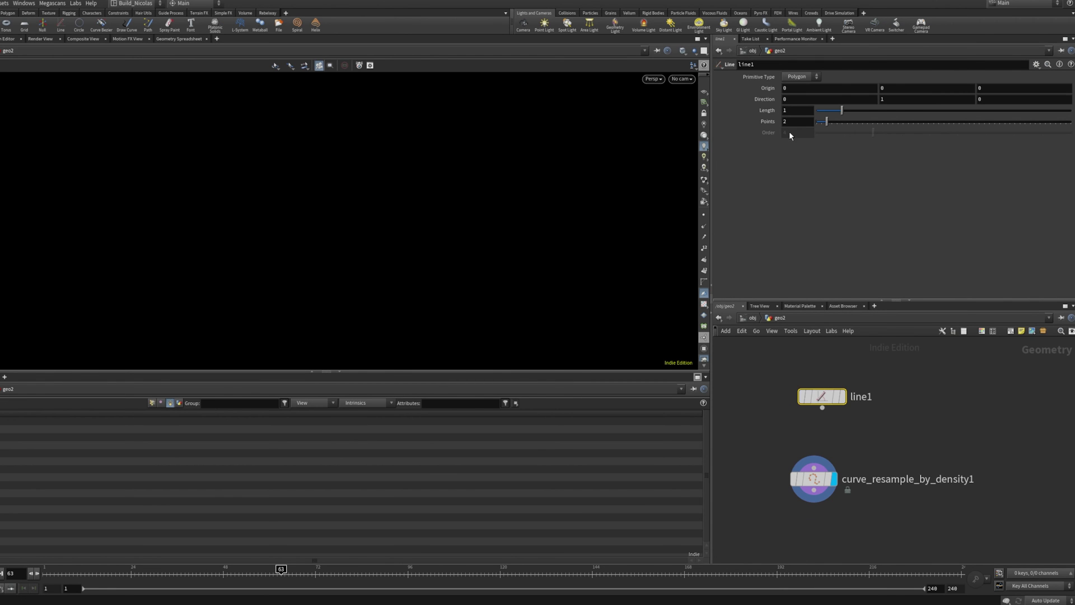
# Display line1 and point its direction along X with the values 1, 0, 0
pyautogui.click(842, 373)
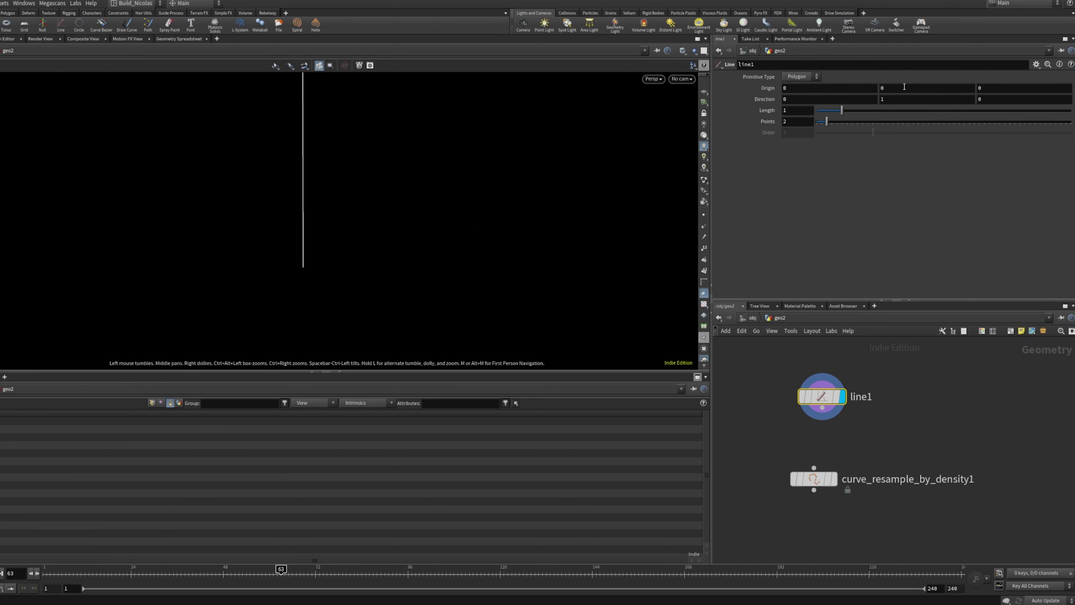
pyautogui.doubleClick(836, 87)
pyautogui.write('1')
pyautogui.press('Return')
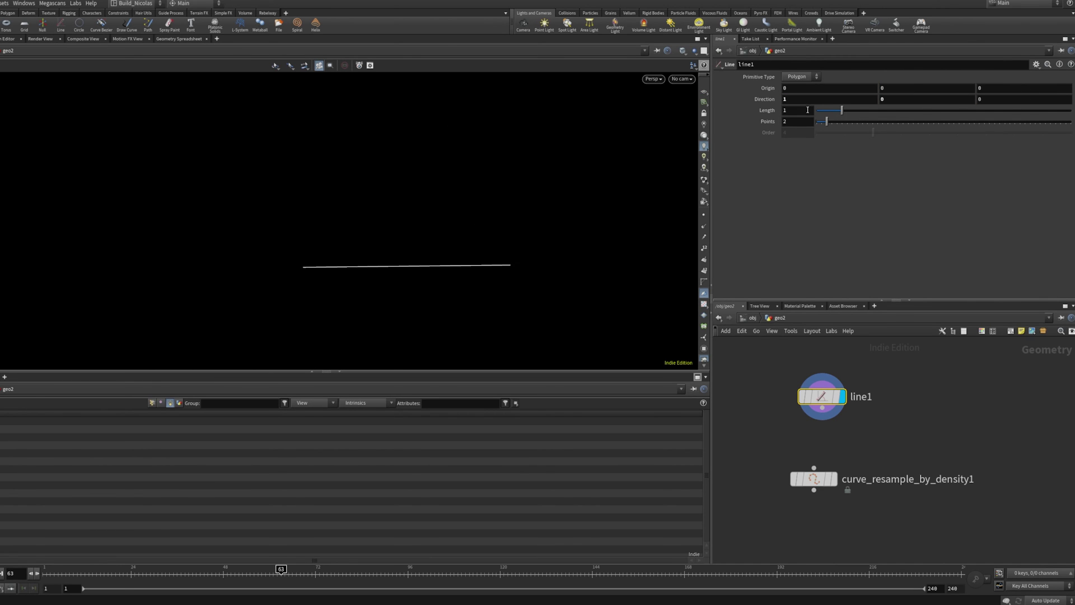
pyautogui.moveTo(471, 251); pyautogui.dragTo(336, 230)
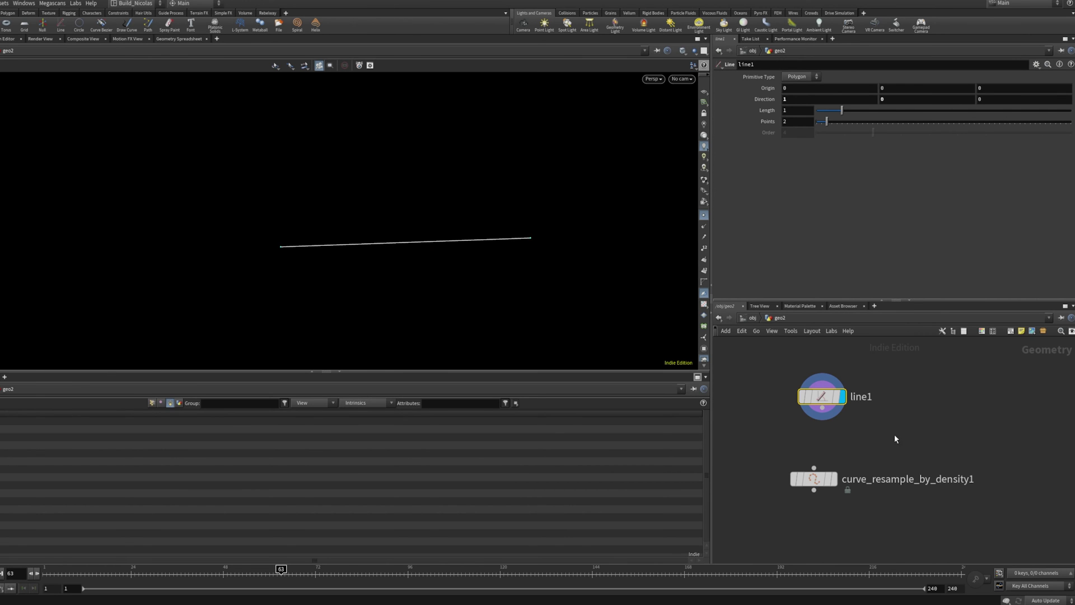
# Add a Copy to Points node that copies a polygon mesh sphere with uniform scale 0.09 onto line1's points
pyautogui.press('Tab')
pyautogui.write('copy to')
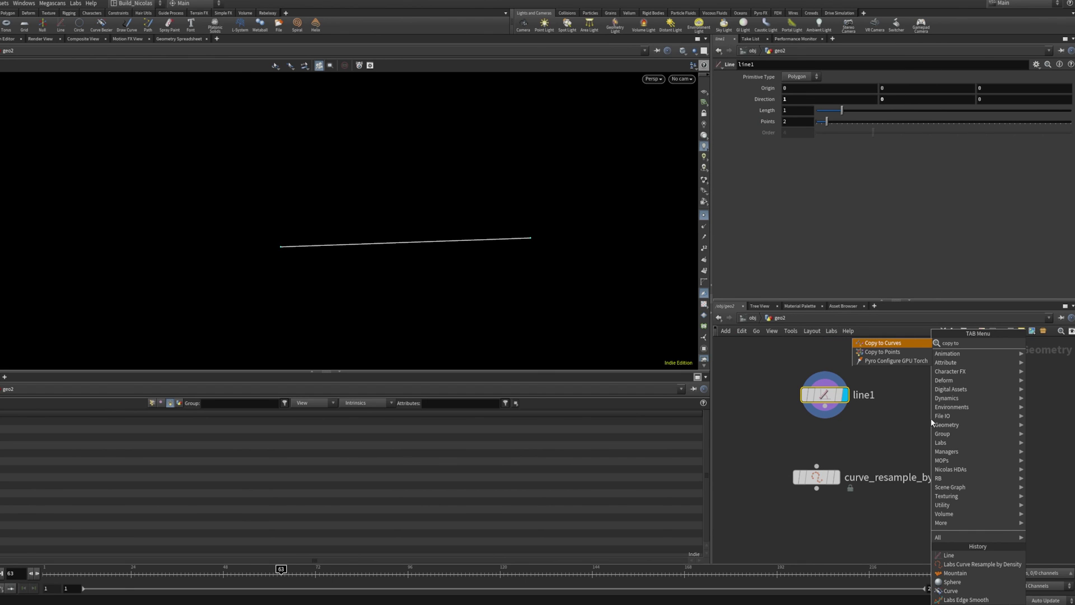
pyautogui.press('Down')
pyautogui.press('Return')
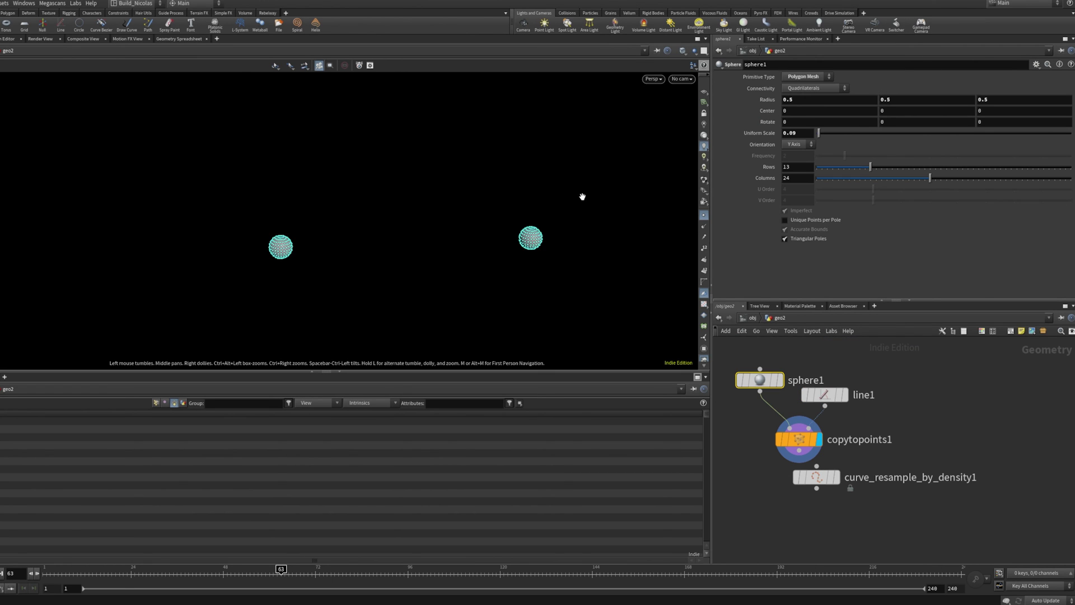
pyautogui.moveTo(404, 265); pyautogui.dragTo(383, 235)
pyautogui.moveTo(441, 299); pyautogui.dragTo(343, 217, button='middle')
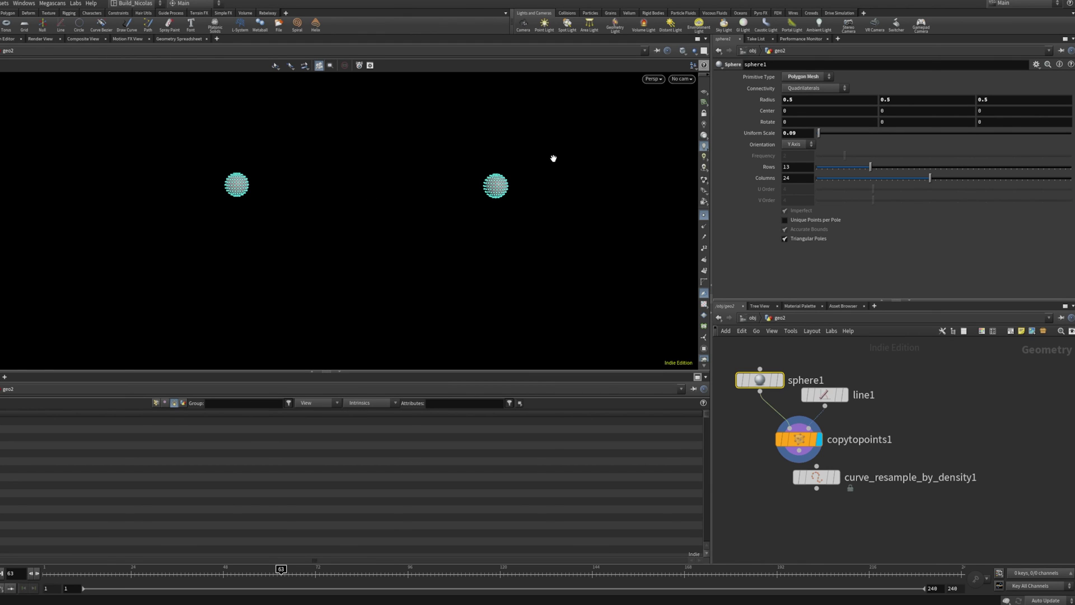
pyautogui.moveTo(553, 158); pyautogui.dragTo(512, 155)
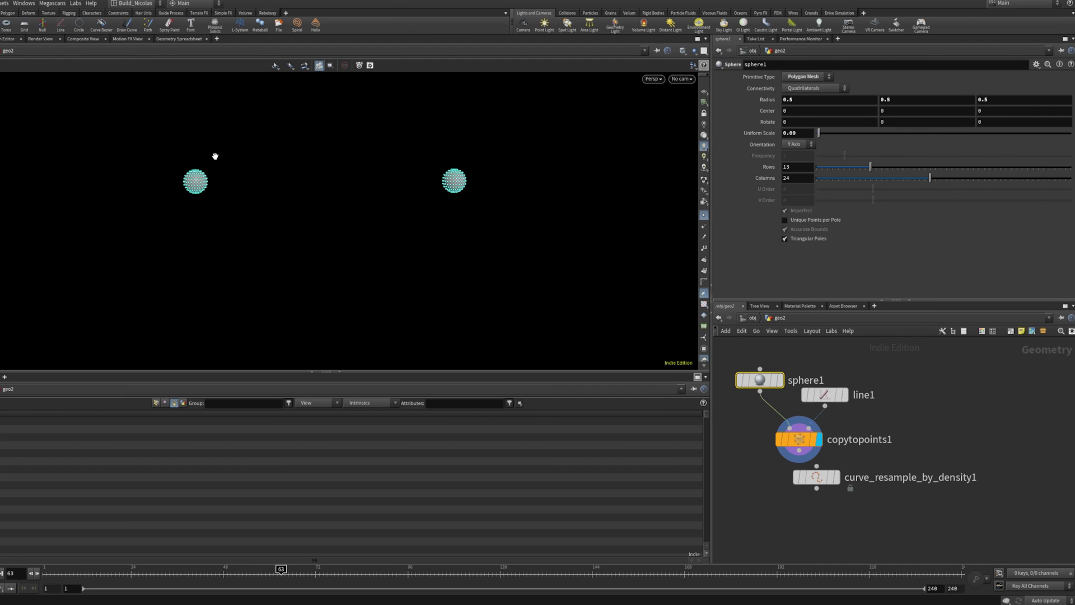
# Insert curve_resample_by_density1 between line1 and copytopoints1, then select and display it
pyautogui.scroll(-1, 924, 428)
pyautogui.moveTo(924, 428); pyautogui.dragTo(914, 378, button='middle')
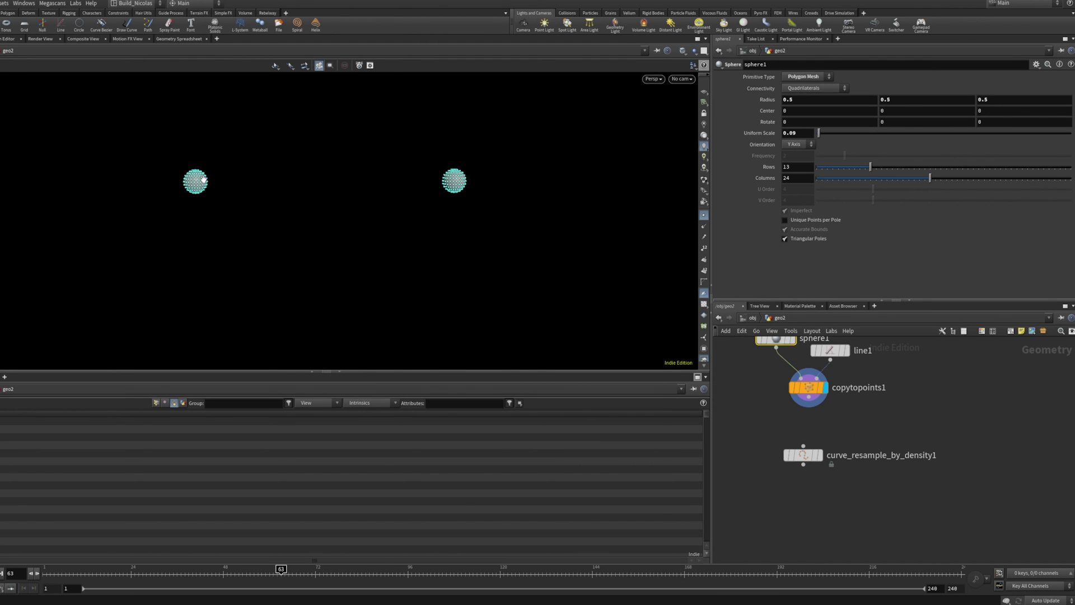
pyautogui.moveTo(802, 451); pyautogui.dragTo(817, 370)
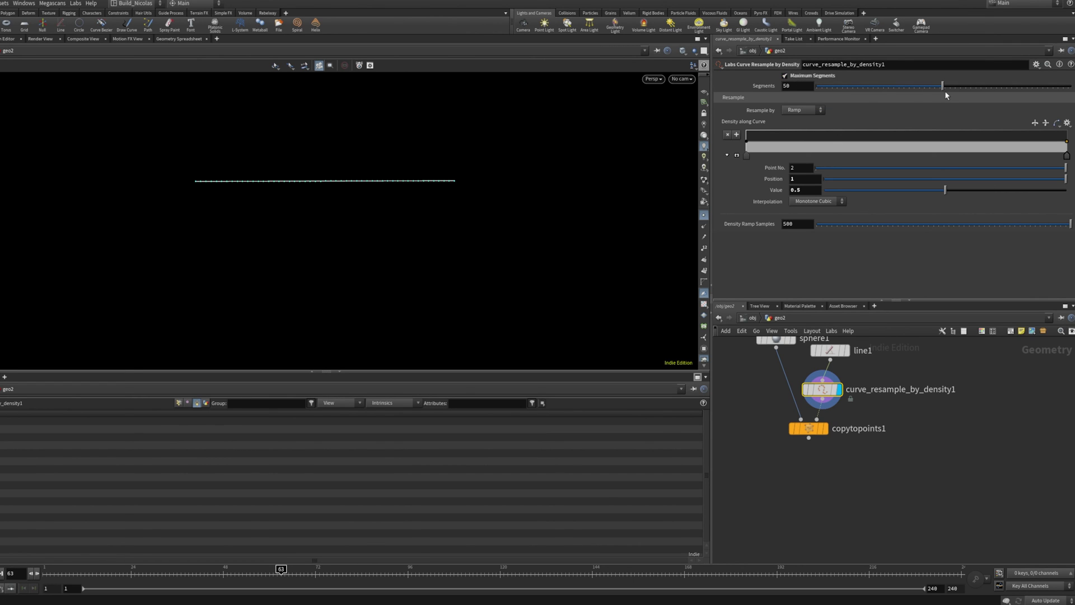
# Set curve_resample_by_density1's Segments to 10
pyautogui.scroll(5, 532, 152)
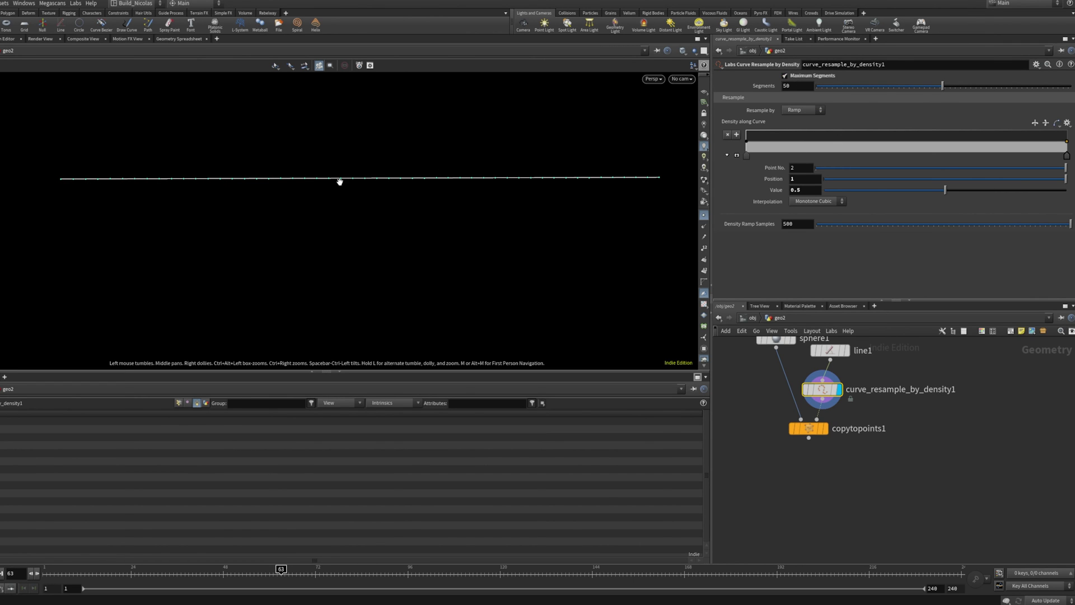
pyautogui.moveTo(943, 85); pyautogui.dragTo(886, 90)
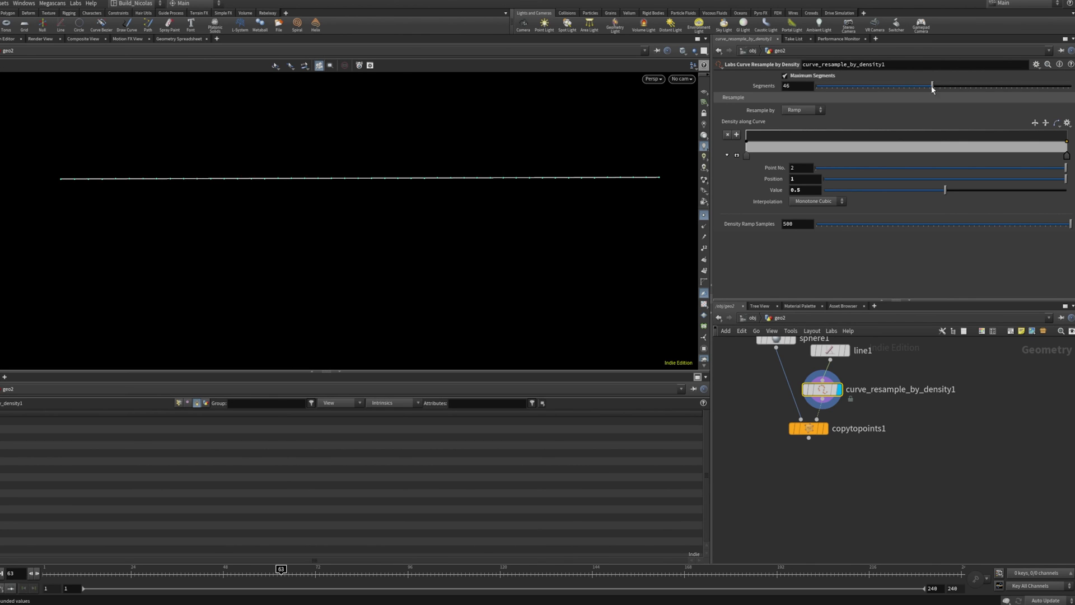
pyautogui.moveTo(1010, 85); pyautogui.dragTo(940, 87)
pyautogui.click(818, 87)
pyautogui.moveTo(816, 87); pyautogui.dragTo(839, 86)
pyautogui.moveTo(569, 178); pyautogui.dragTo(601, 180, button='right')
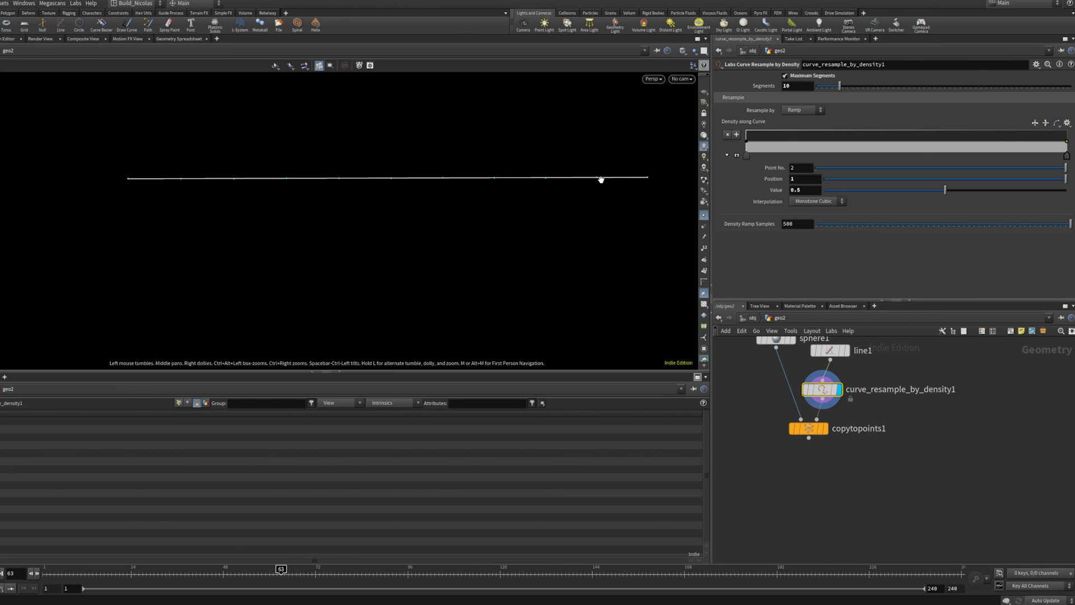
pyautogui.click(704, 248)
pyautogui.moveTo(529, 269); pyautogui.dragTo(496, 306, button='middle')
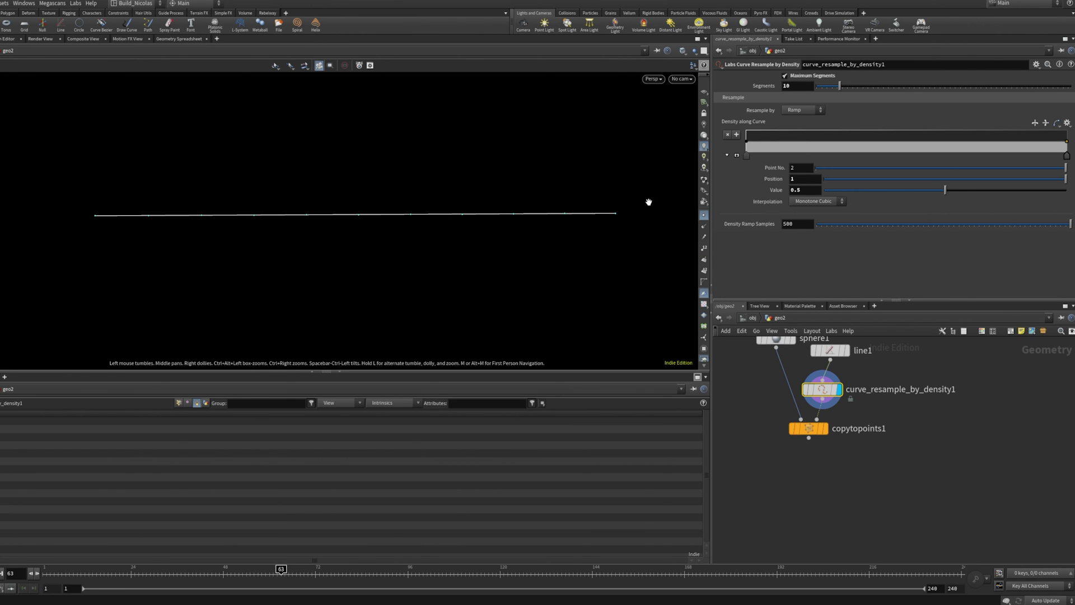
pyautogui.moveTo(383, 209); pyautogui.dragTo(375, 239)
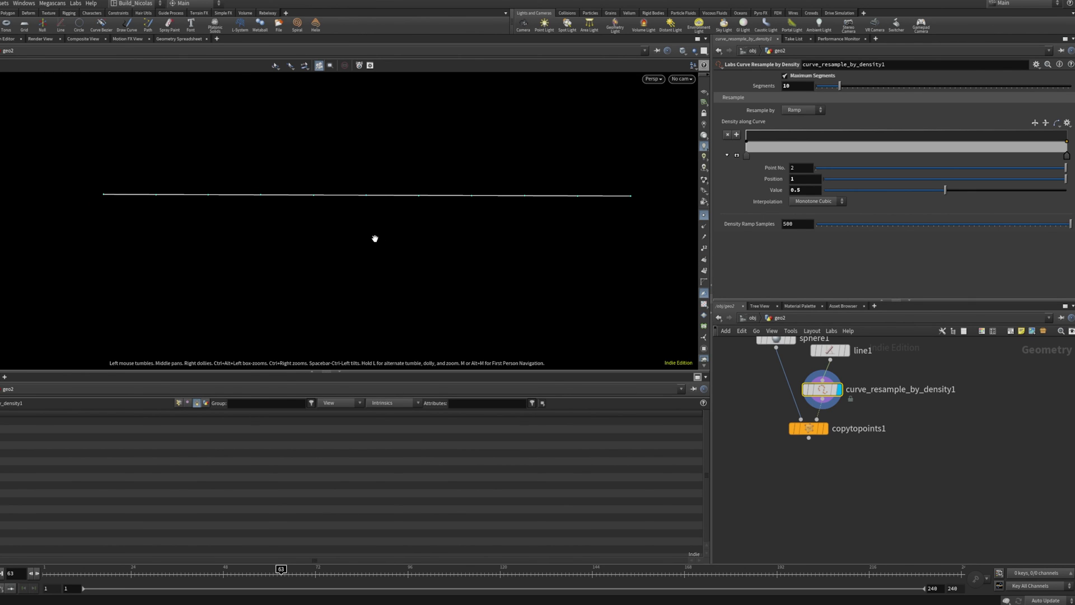
# Switch the viewport background to the Light color scheme and frame the resampled line
pyautogui.press('d')
pyautogui.click(274, 100)
pyautogui.click(268, 113)
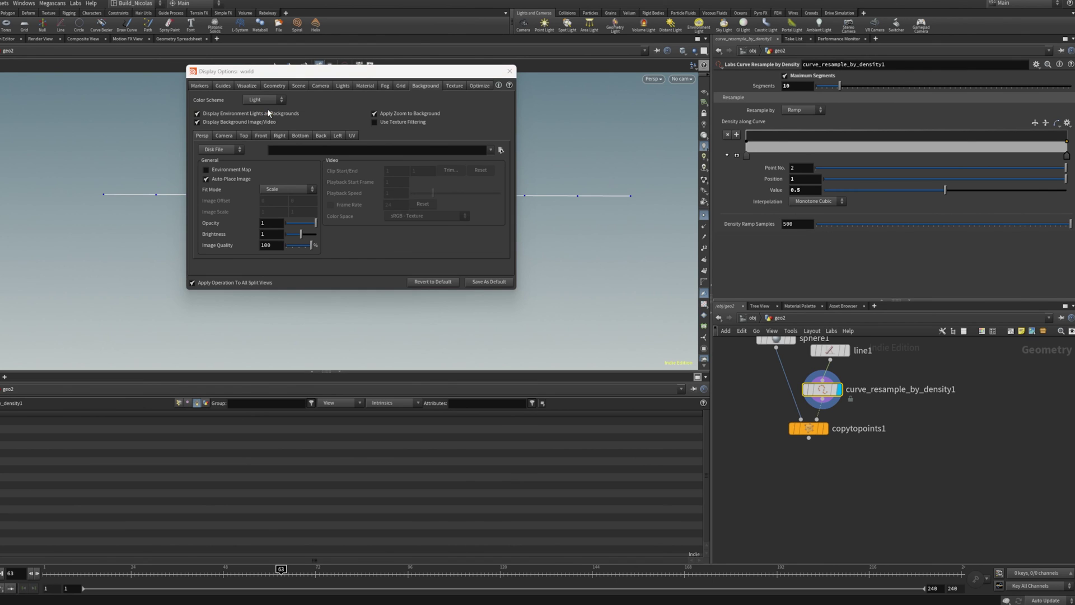
pyautogui.click(510, 71)
pyautogui.hotkey('space', 'g')
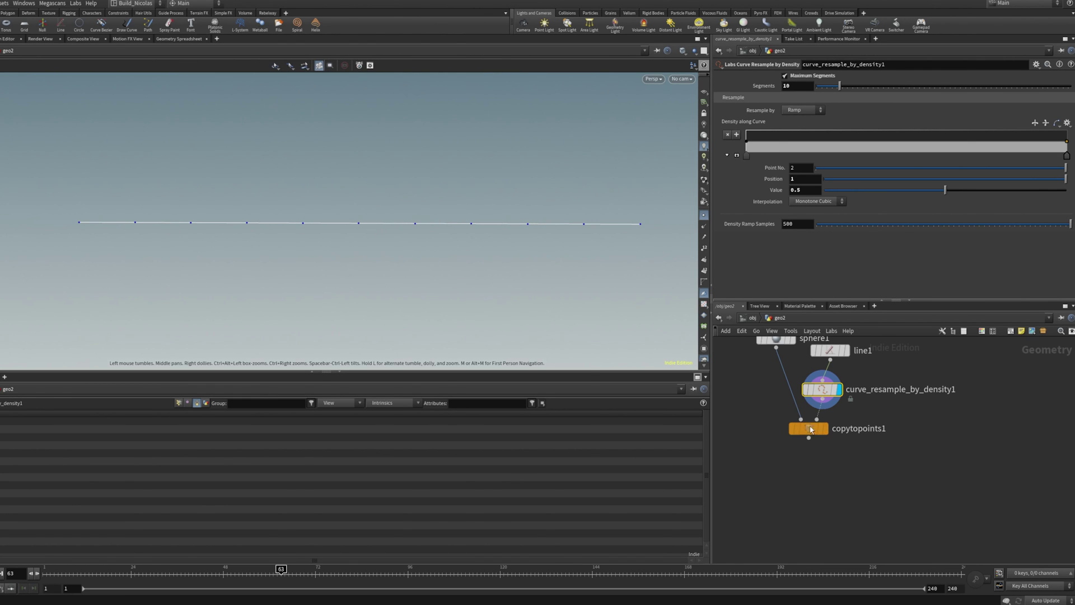
# Display copytopoints1 and add density ramp points at about 0.47 (value 1), 0.05 (value 0.23) and 0.81 (value 0.58)
pyautogui.click(825, 429)
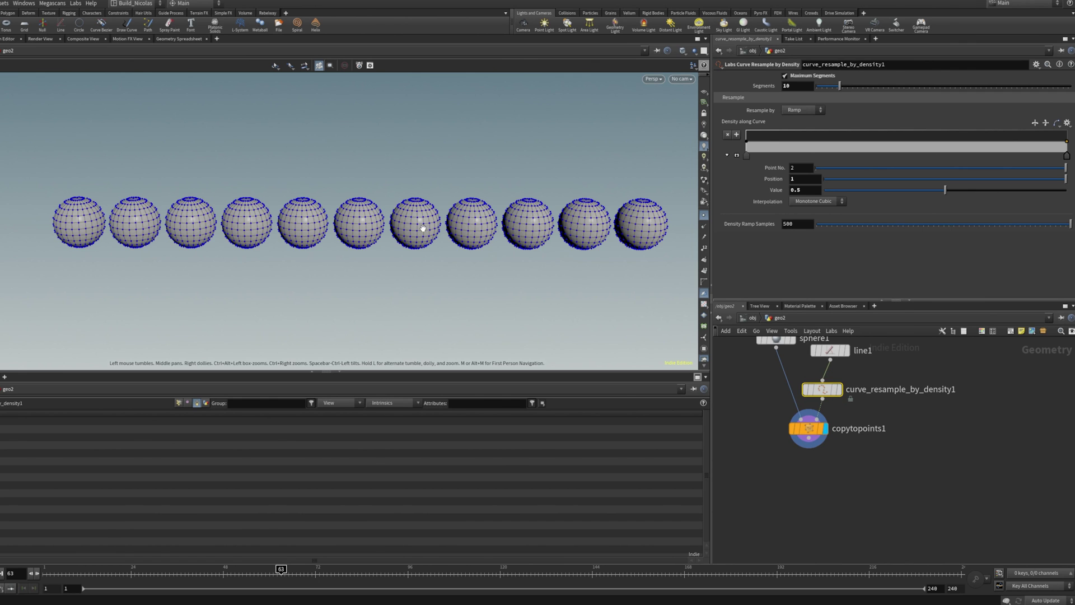
pyautogui.moveTo(132, 260); pyautogui.dragTo(123, 237)
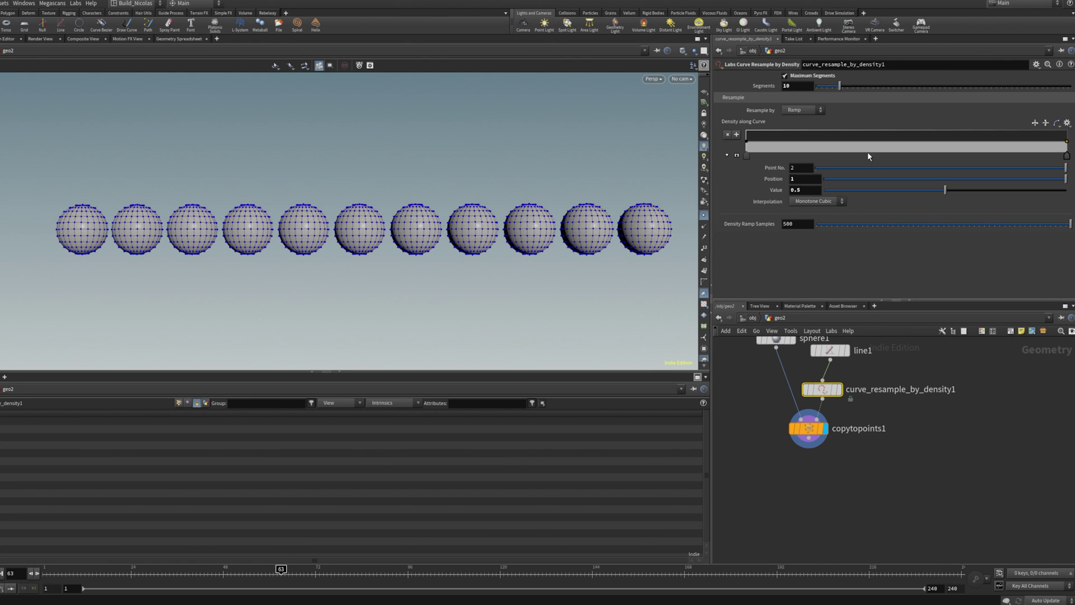
pyautogui.click(900, 143)
pyautogui.moveTo(900, 142); pyautogui.dragTo(899, 130)
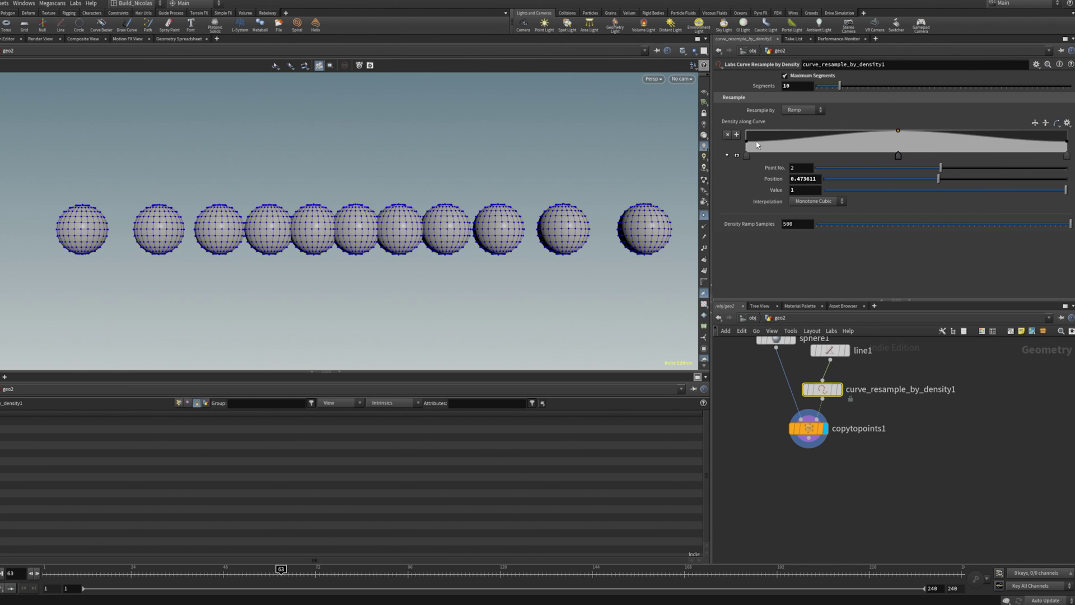
pyautogui.moveTo(760, 145); pyautogui.dragTo(762, 150)
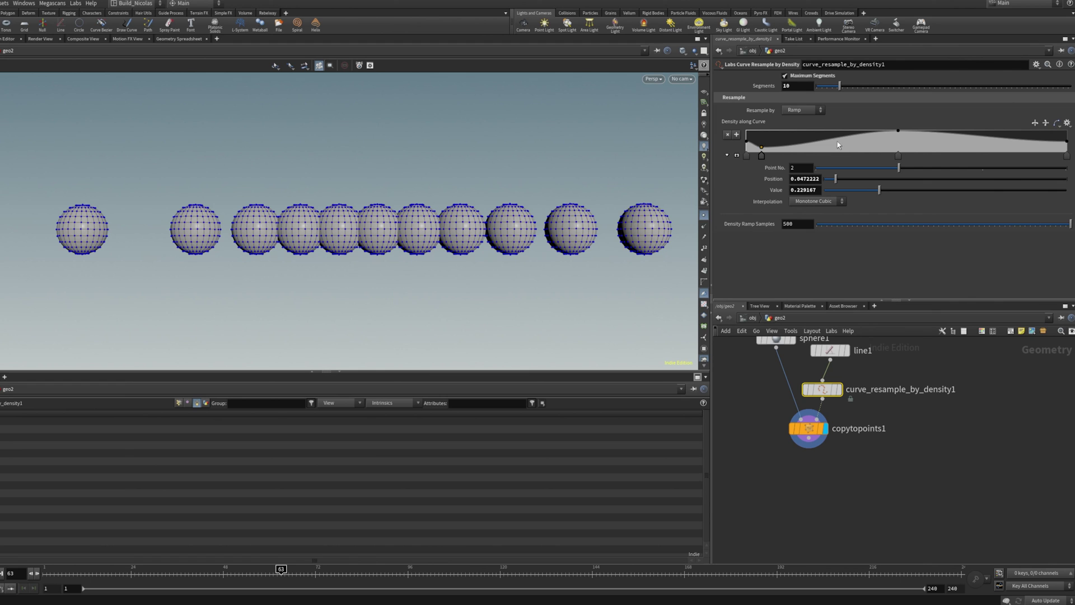
pyautogui.moveTo(1004, 144); pyautogui.dragTo(1008, 142)
# Set sphere1's Uniform Scale to 0.02
pyautogui.moveTo(804, 348); pyautogui.dragTo(823, 409, button='middle')
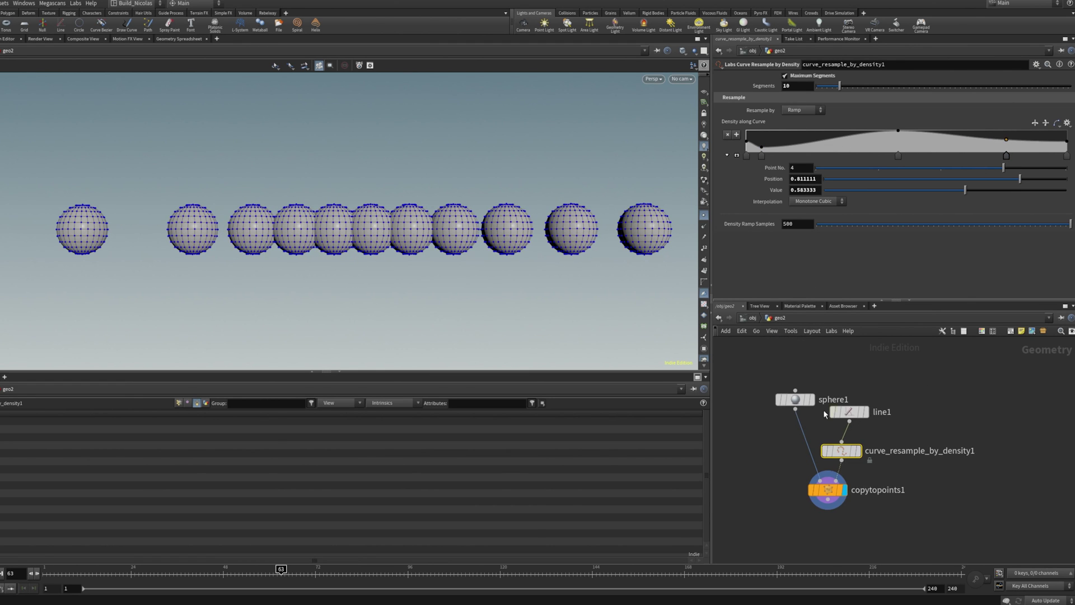
pyautogui.click(796, 399)
pyautogui.write('2')
pyautogui.press('Return')
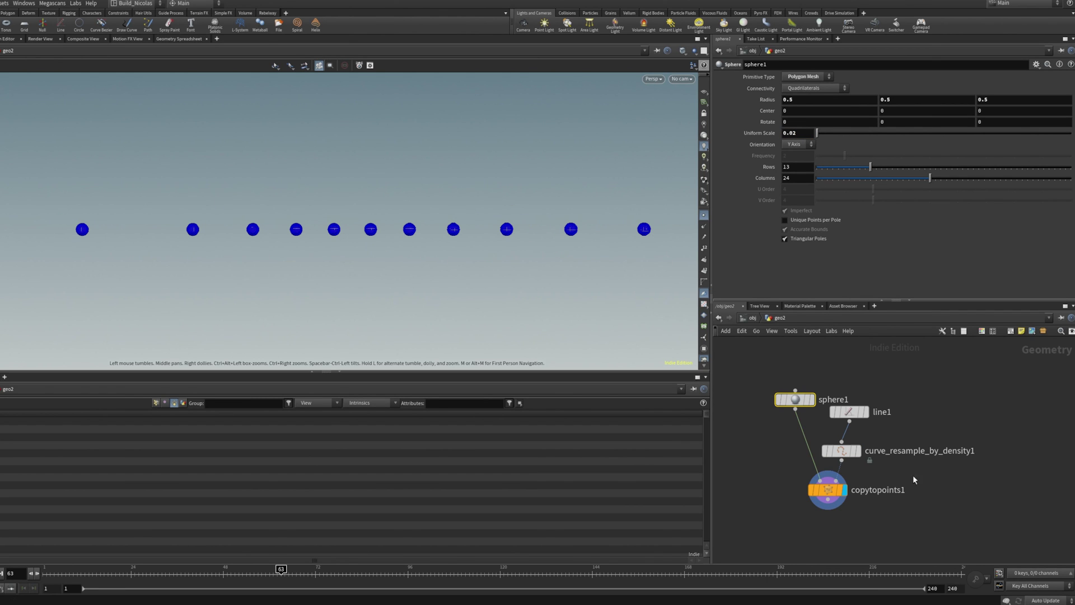
# Raise curve_resample_by_density1's Segments to 15
pyautogui.click(849, 412)
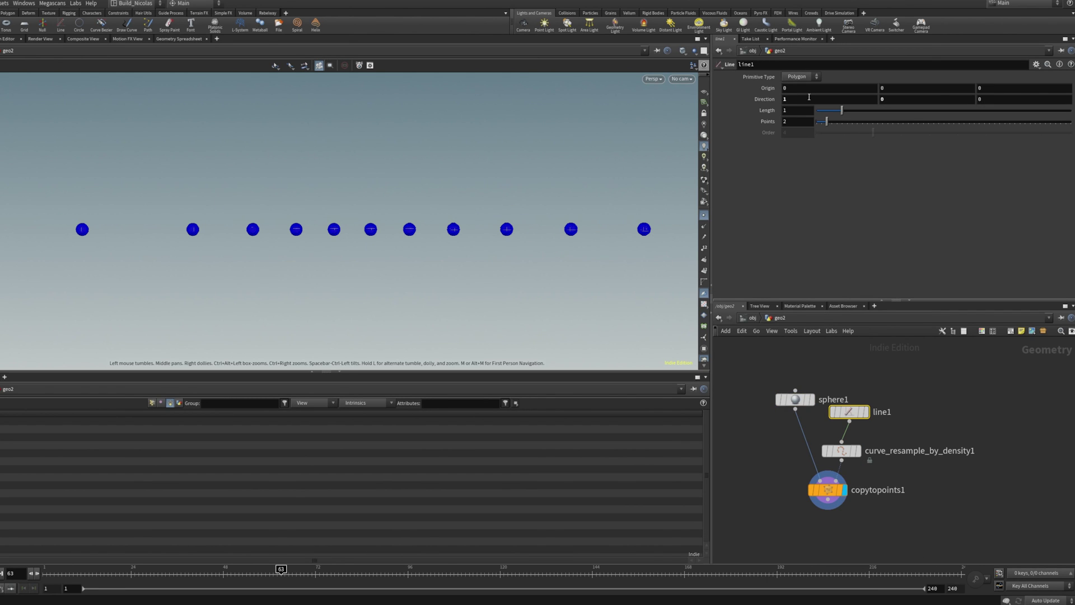
pyautogui.click(822, 492)
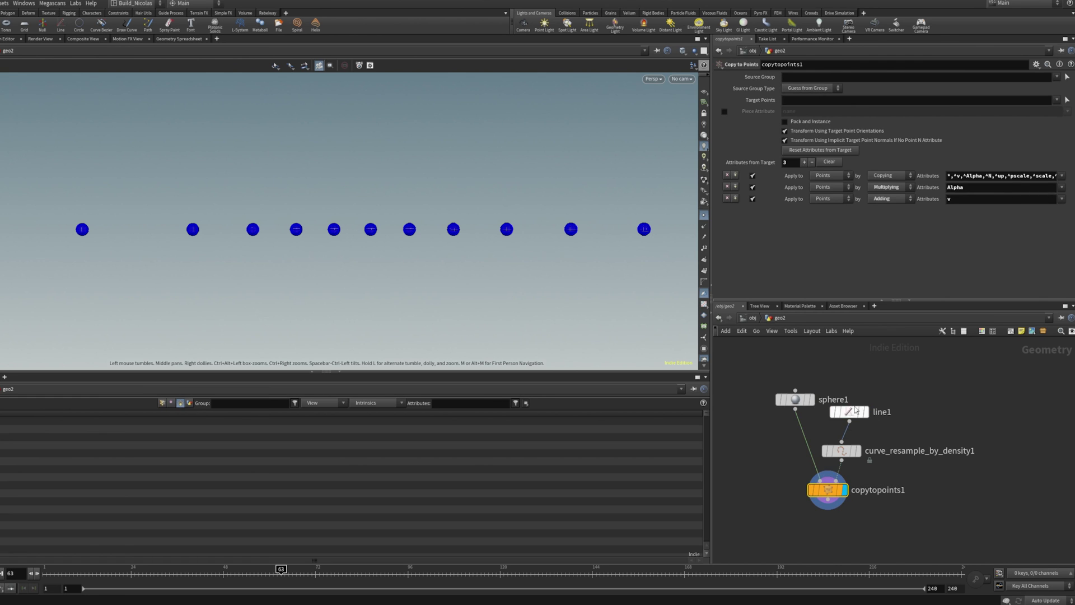
pyautogui.click(841, 451)
pyautogui.click(795, 85)
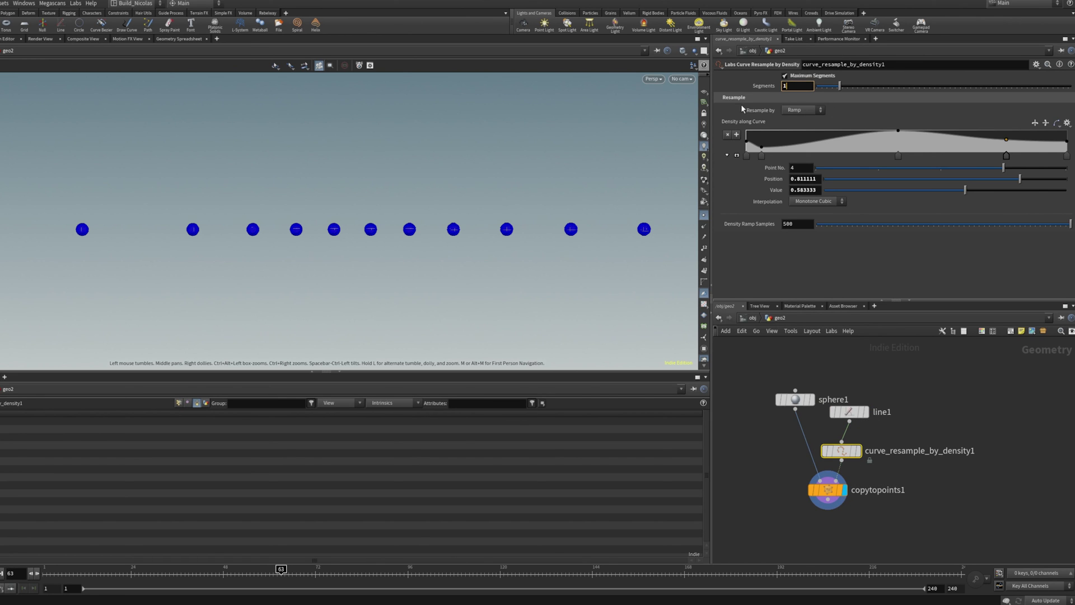
pyautogui.press('Return')
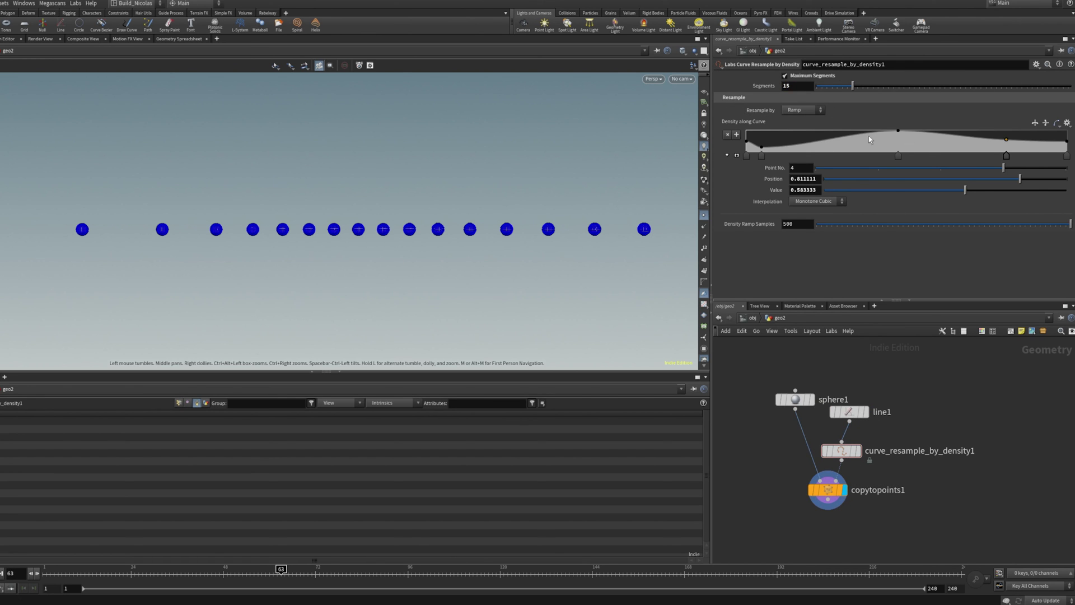
# Reshape the density ramp: first point value 1, second at about 0.28 (value 0.15), peak near 0.7, fourth at about 0.87 (value 0.25)
pyautogui.moveTo(762, 148); pyautogui.dragTo(808, 152)
pyautogui.moveTo(899, 132); pyautogui.dragTo(1025, 149)
pyautogui.moveTo(461, 247)
pyautogui.mouseDown()
pyautogui.moveTo(446, 305)
pyautogui.moveTo(462, 248)
pyautogui.mouseUp()
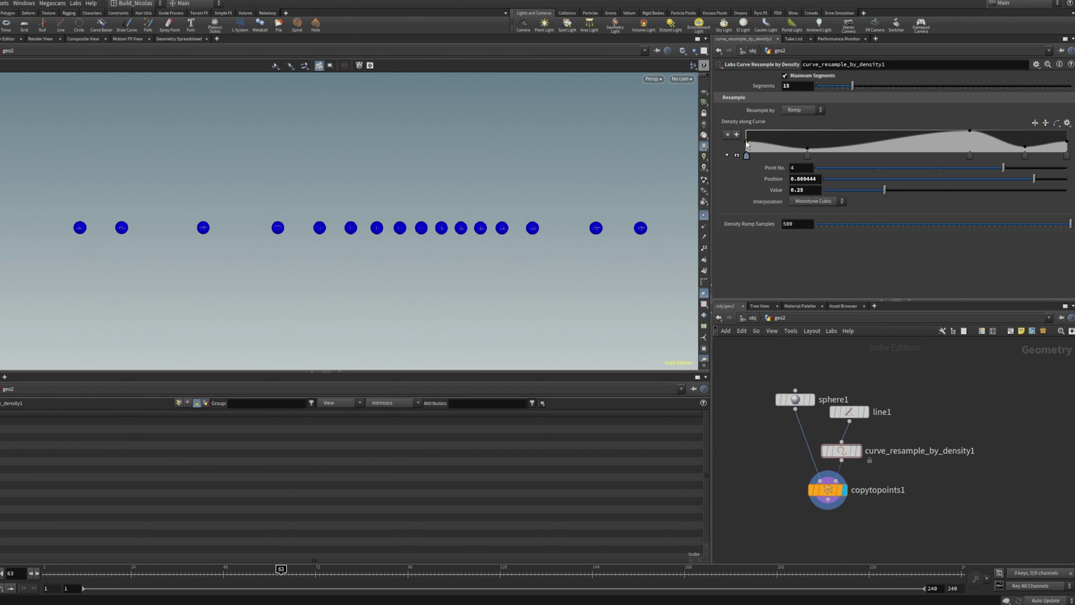
pyautogui.moveTo(749, 145); pyautogui.dragTo(745, 132)
pyautogui.moveTo(811, 148); pyautogui.dragTo(835, 150)
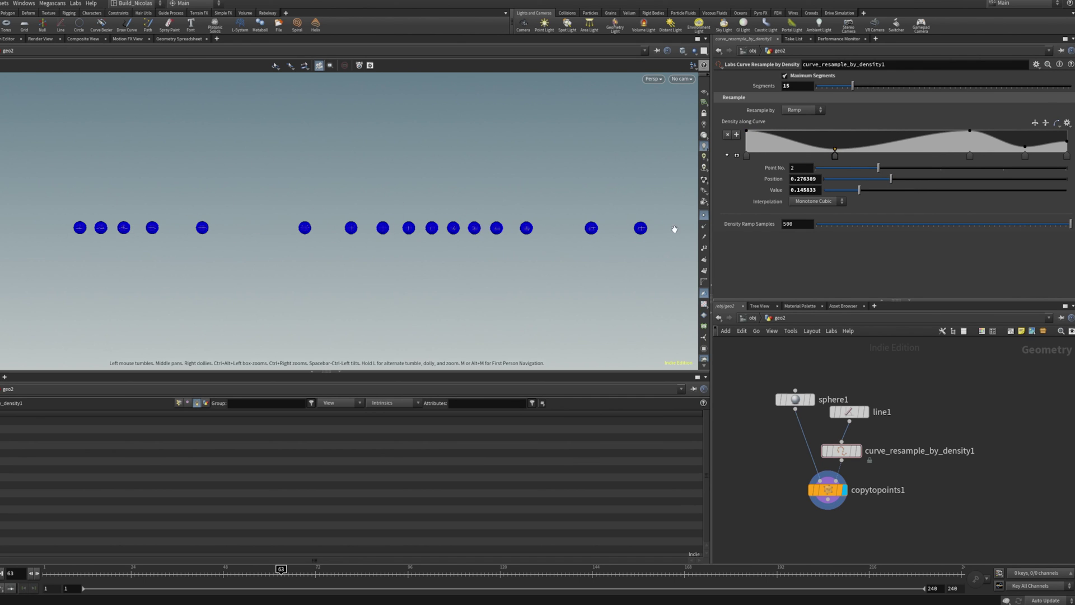
# Raise the density ramp's second point to a value of about 0.73
pyautogui.moveTo(393, 217); pyautogui.dragTo(419, 226)
pyautogui.scroll(-5, 419, 227)
pyautogui.moveTo(337, 211); pyautogui.dragTo(394, 199)
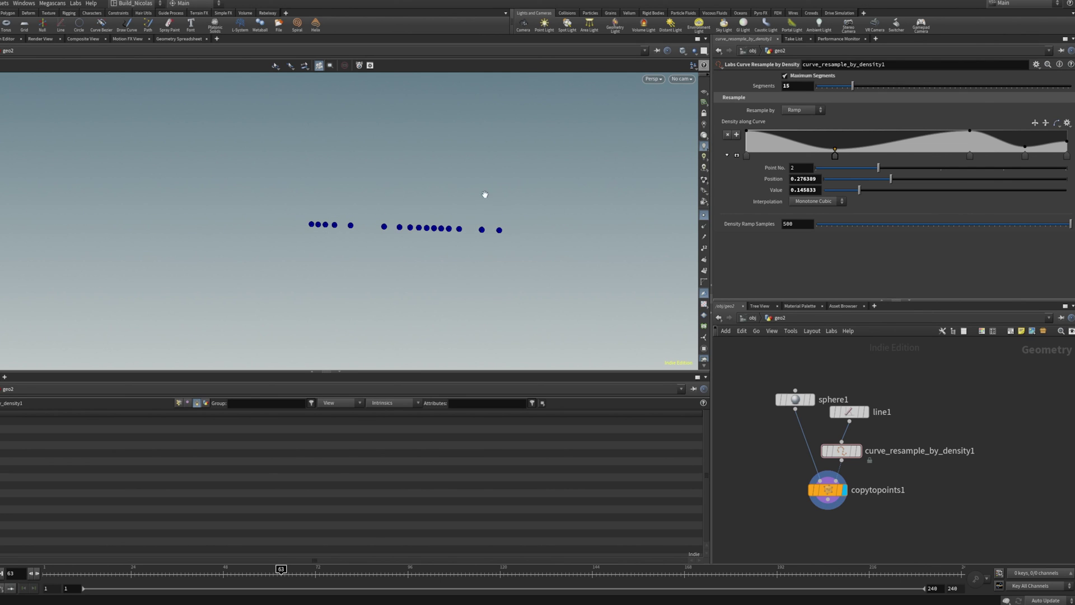
pyautogui.moveTo(421, 226); pyautogui.dragTo(358, 260, button='middle')
pyautogui.moveTo(387, 255)
pyautogui.mouseDown()
pyautogui.moveTo(213, 263)
pyautogui.moveTo(432, 239)
pyautogui.moveTo(389, 257)
pyautogui.moveTo(381, 246)
pyautogui.mouseUp()
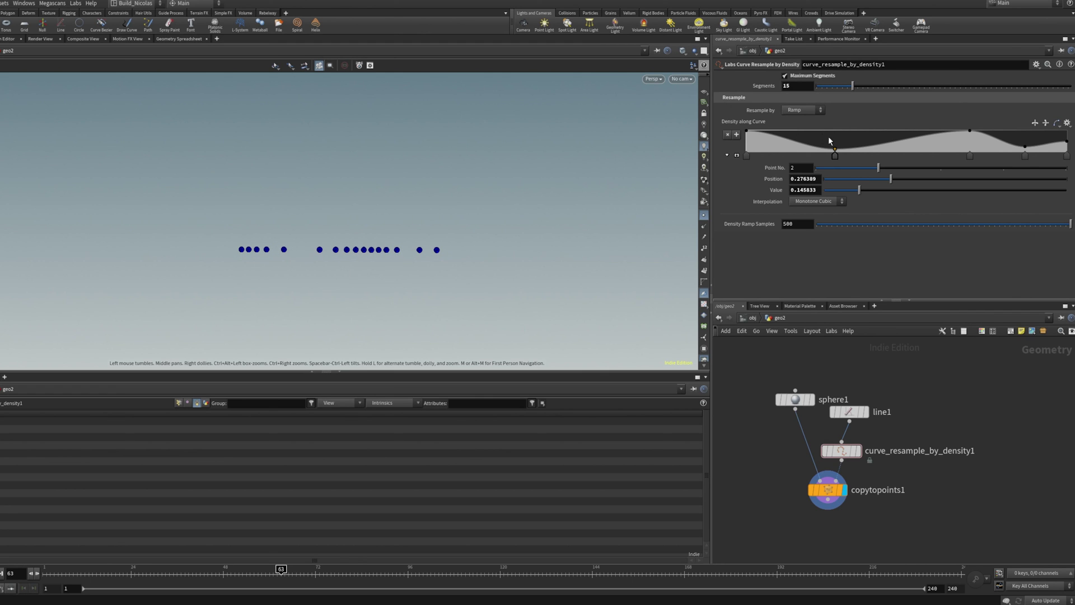
pyautogui.click(747, 133)
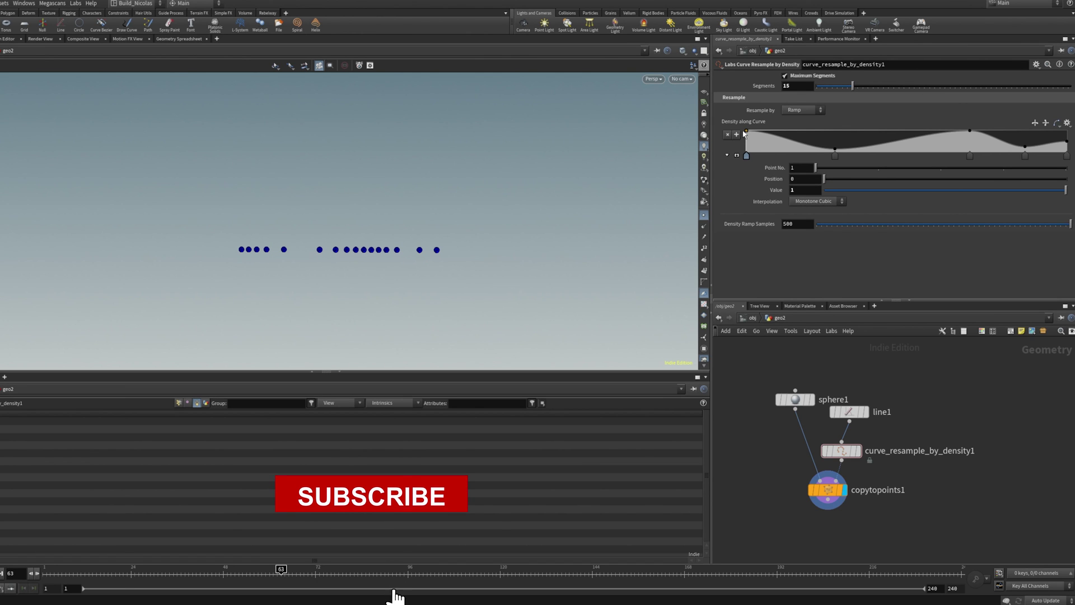
pyautogui.moveTo(835, 149); pyautogui.dragTo(836, 140)
pyautogui.scroll(5, 263, 272)
pyautogui.moveTo(362, 267); pyautogui.dragTo(352, 274, button='middle')
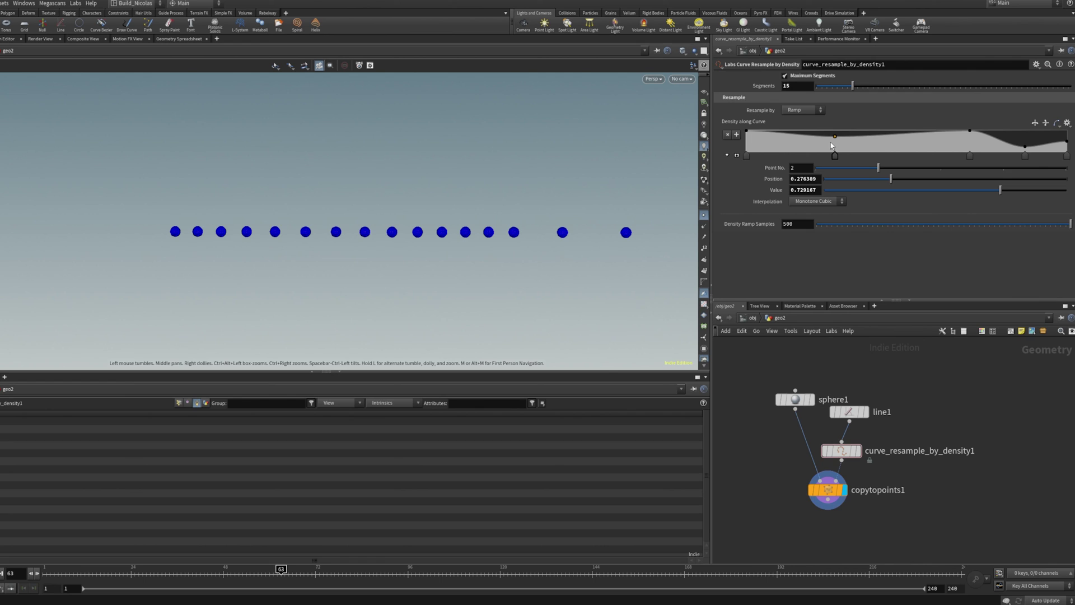
# Reduce the density ramp to three points, with value 1 at both ends and about 0.23 at a middle point near 0.49
pyautogui.moveTo(837, 139); pyautogui.dragTo(907, 147)
pyautogui.click(972, 133)
pyautogui.moveTo(972, 134); pyautogui.dragTo(1067, 130)
pyautogui.press('Delete')
pyautogui.moveTo(904, 145); pyautogui.dragTo(904, 154)
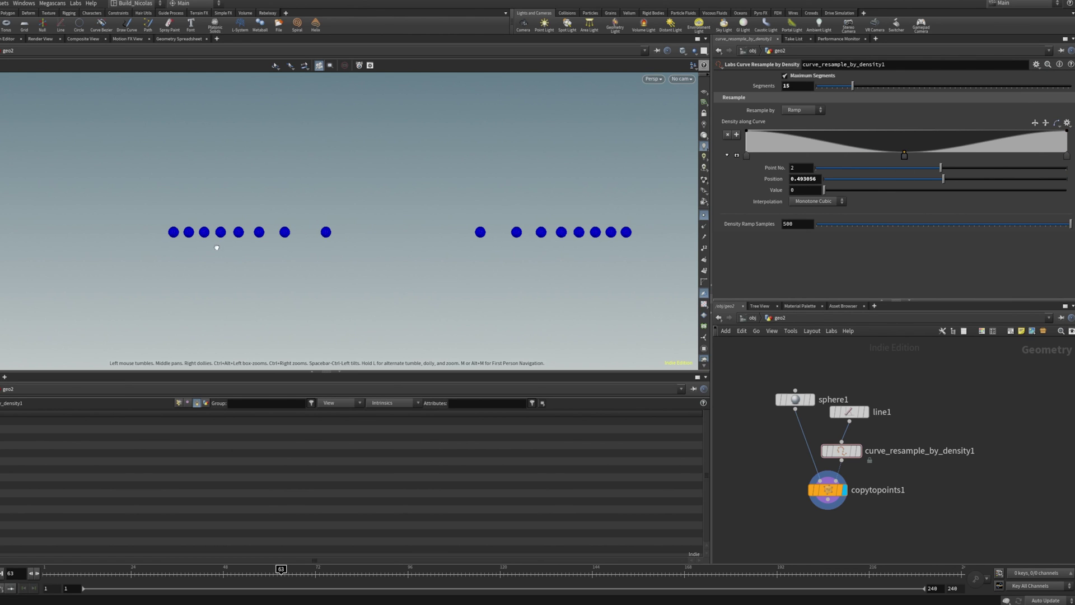
pyautogui.moveTo(905, 155); pyautogui.dragTo(905, 149)
# Select the line1 node in the network
pyautogui.moveTo(391, 221); pyautogui.dragTo(229, 221)
pyautogui.moveTo(367, 245); pyautogui.dragTo(302, 253, button='middle')
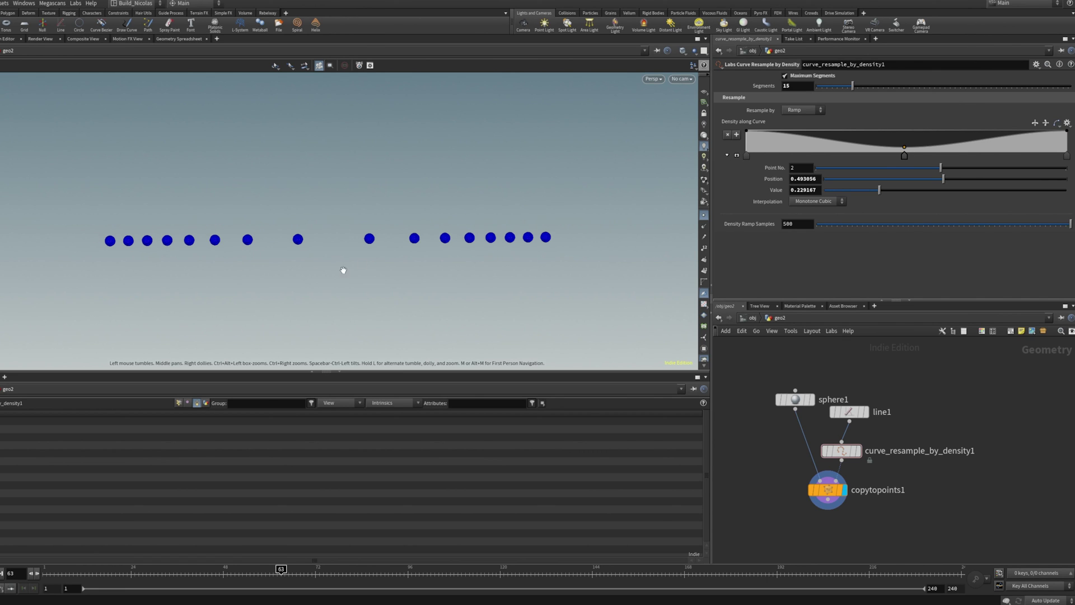
pyautogui.moveTo(315, 244); pyautogui.dragTo(297, 229)
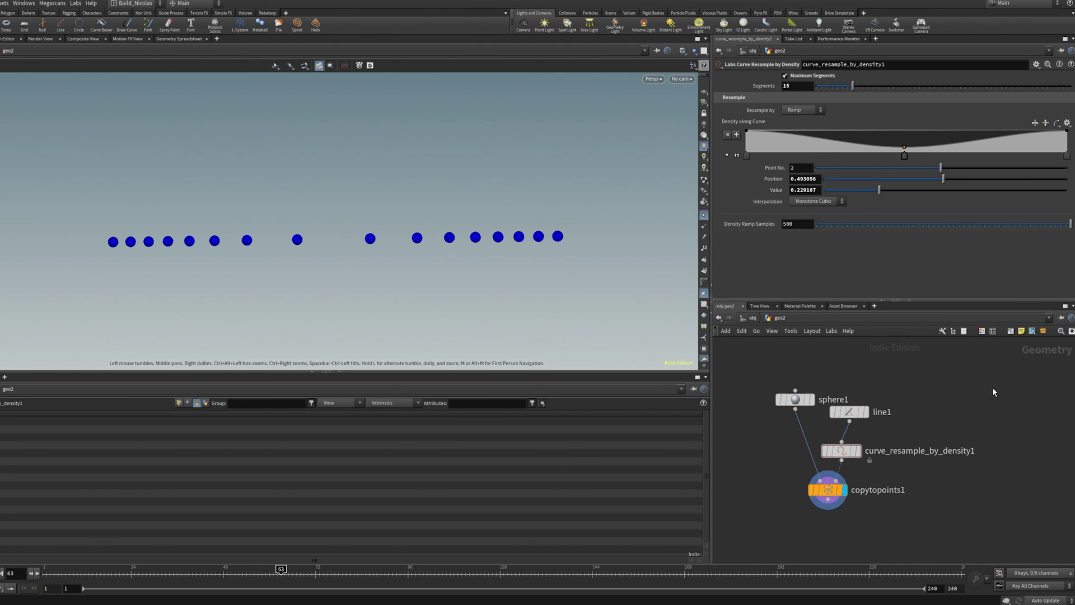
pyautogui.moveTo(936, 373); pyautogui.dragTo(844, 434)
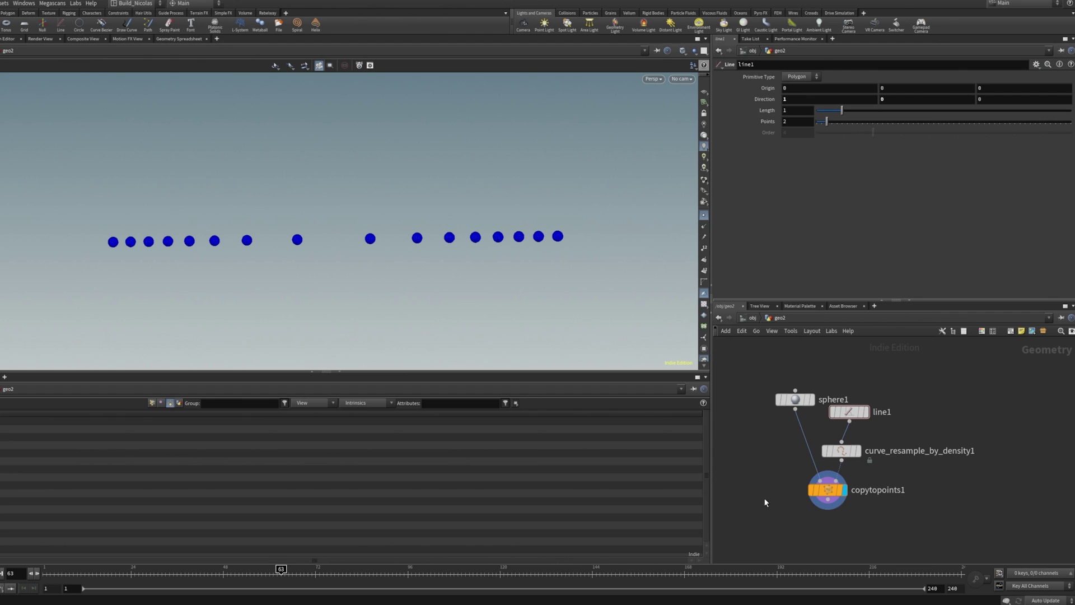